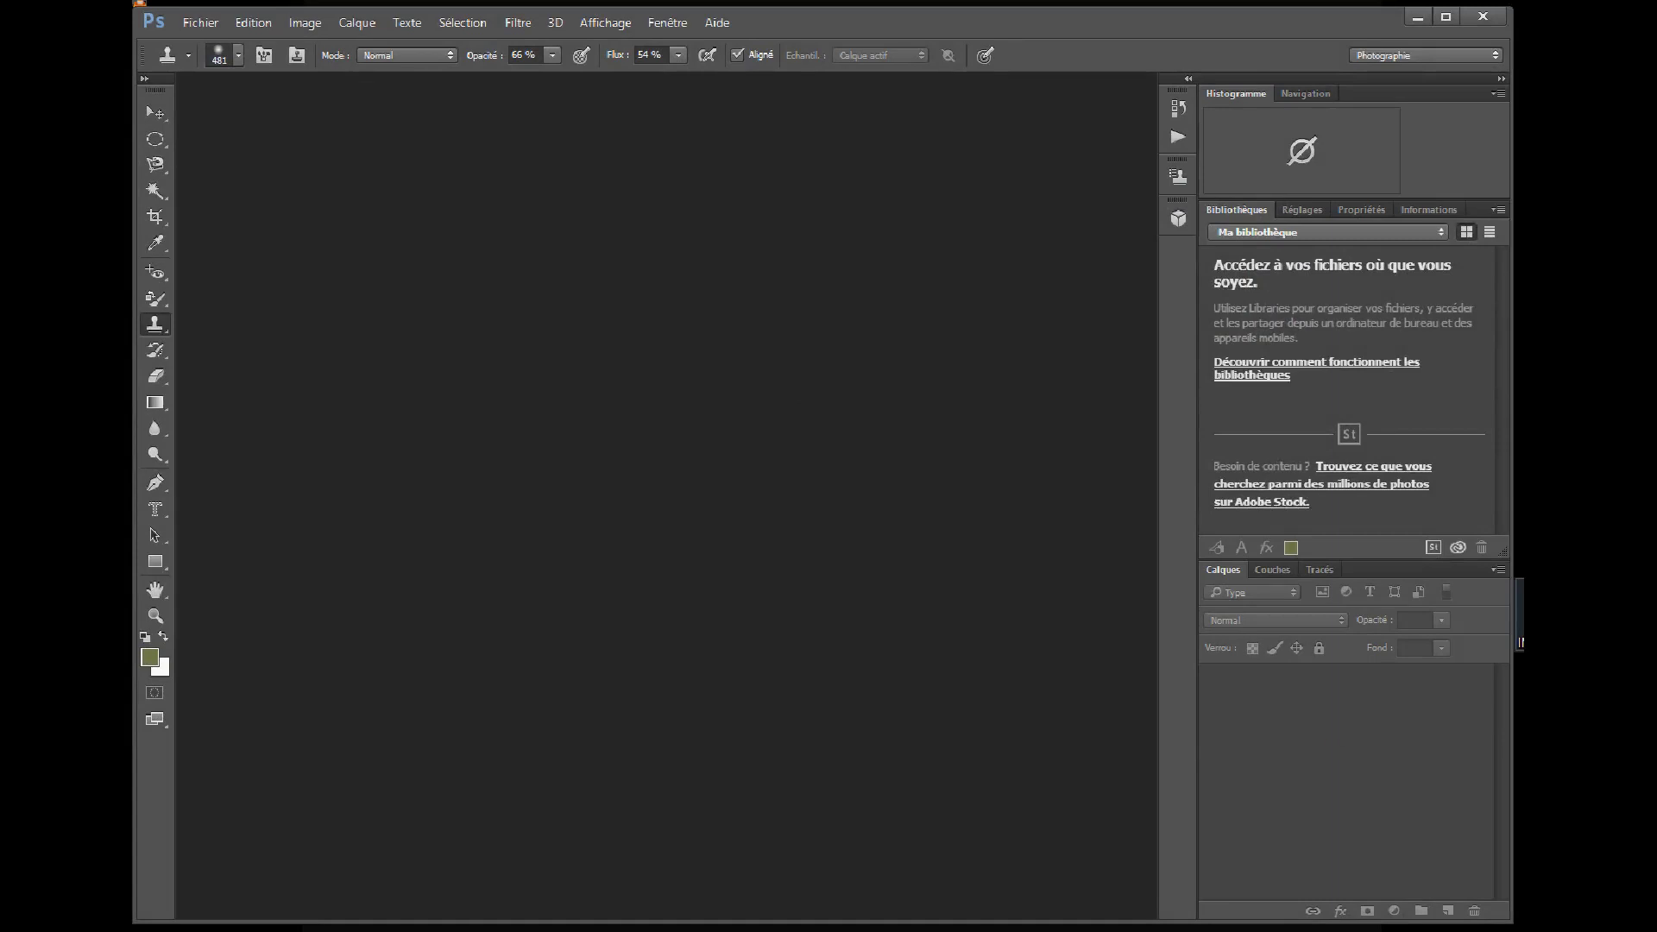
Step: Open the balloon photo IMG_2495B_filtered.jpg and discard its embedded colour profile
{"action": "left_click_drag", "start_coordinate": [1519, 614], "coordinate": [794, 583]}
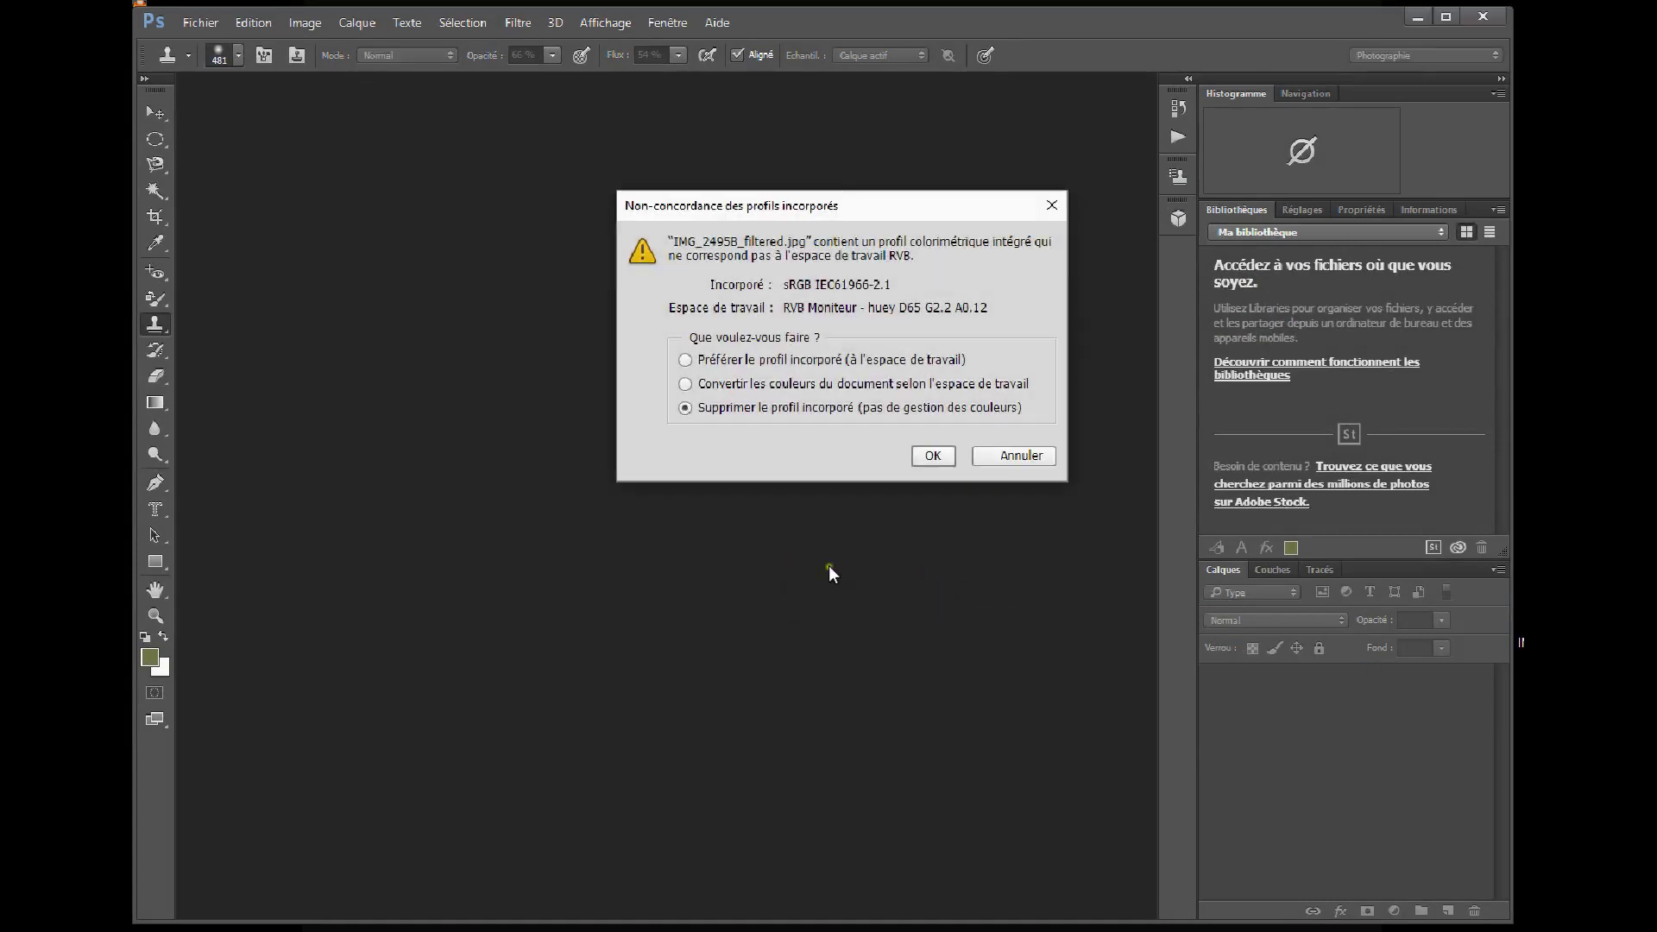
{"action": "left_click", "coordinate": [935, 455]}
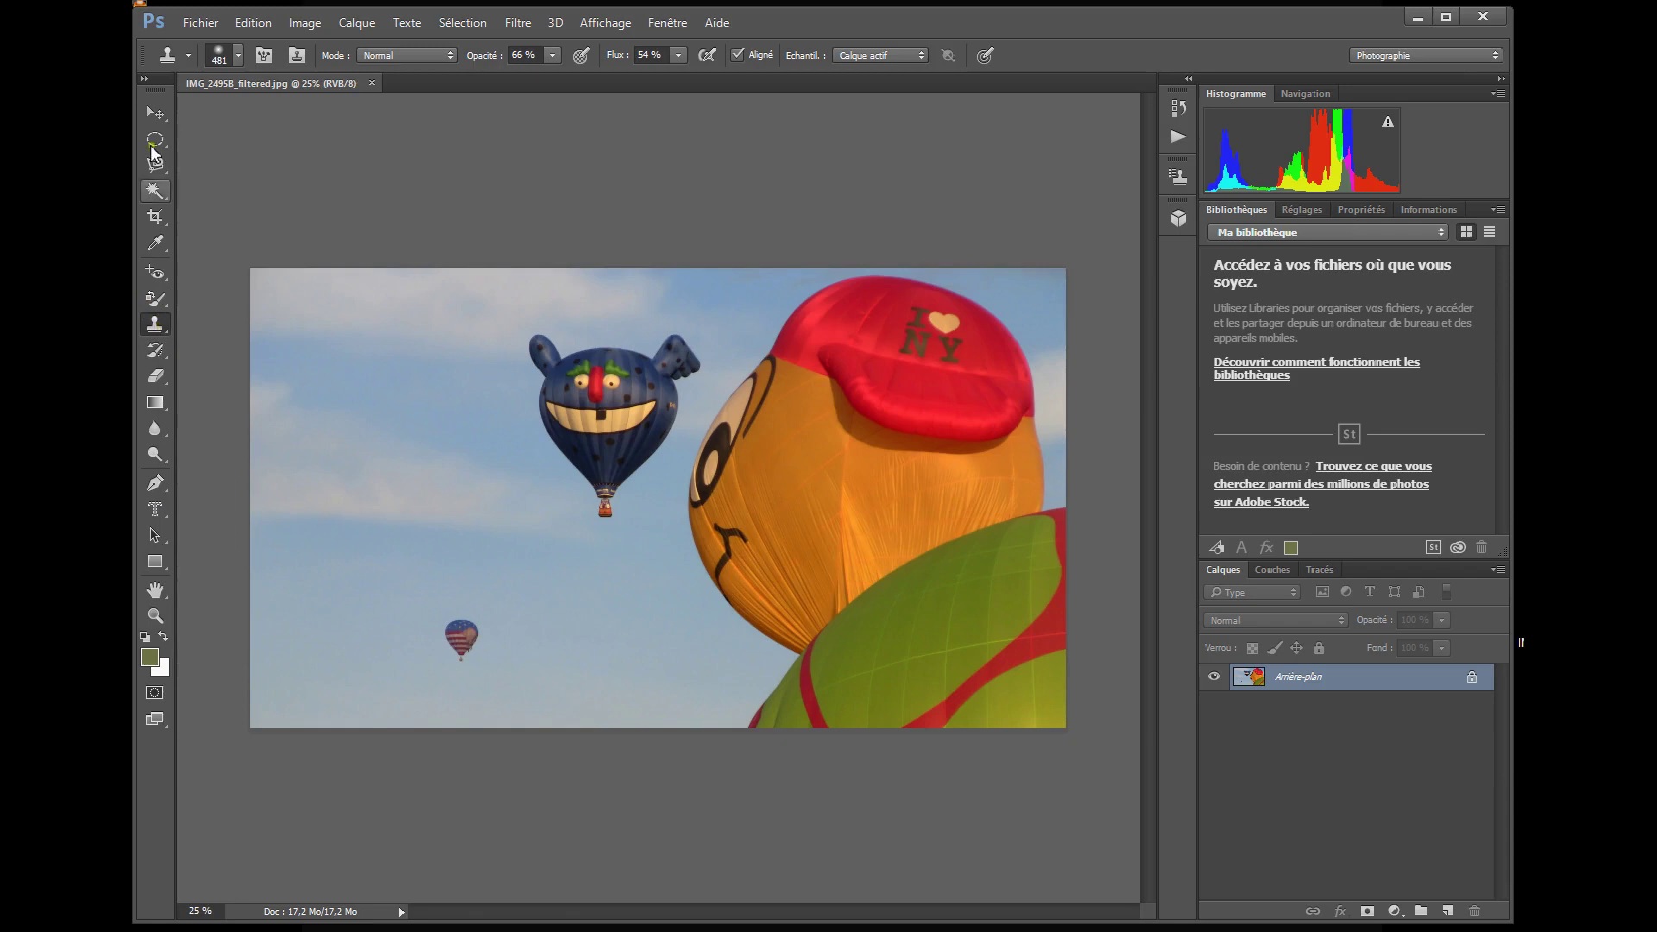
Step: Set the Clone Stamp brush size to 262 px
{"action": "left_click", "coordinate": [237, 56]}
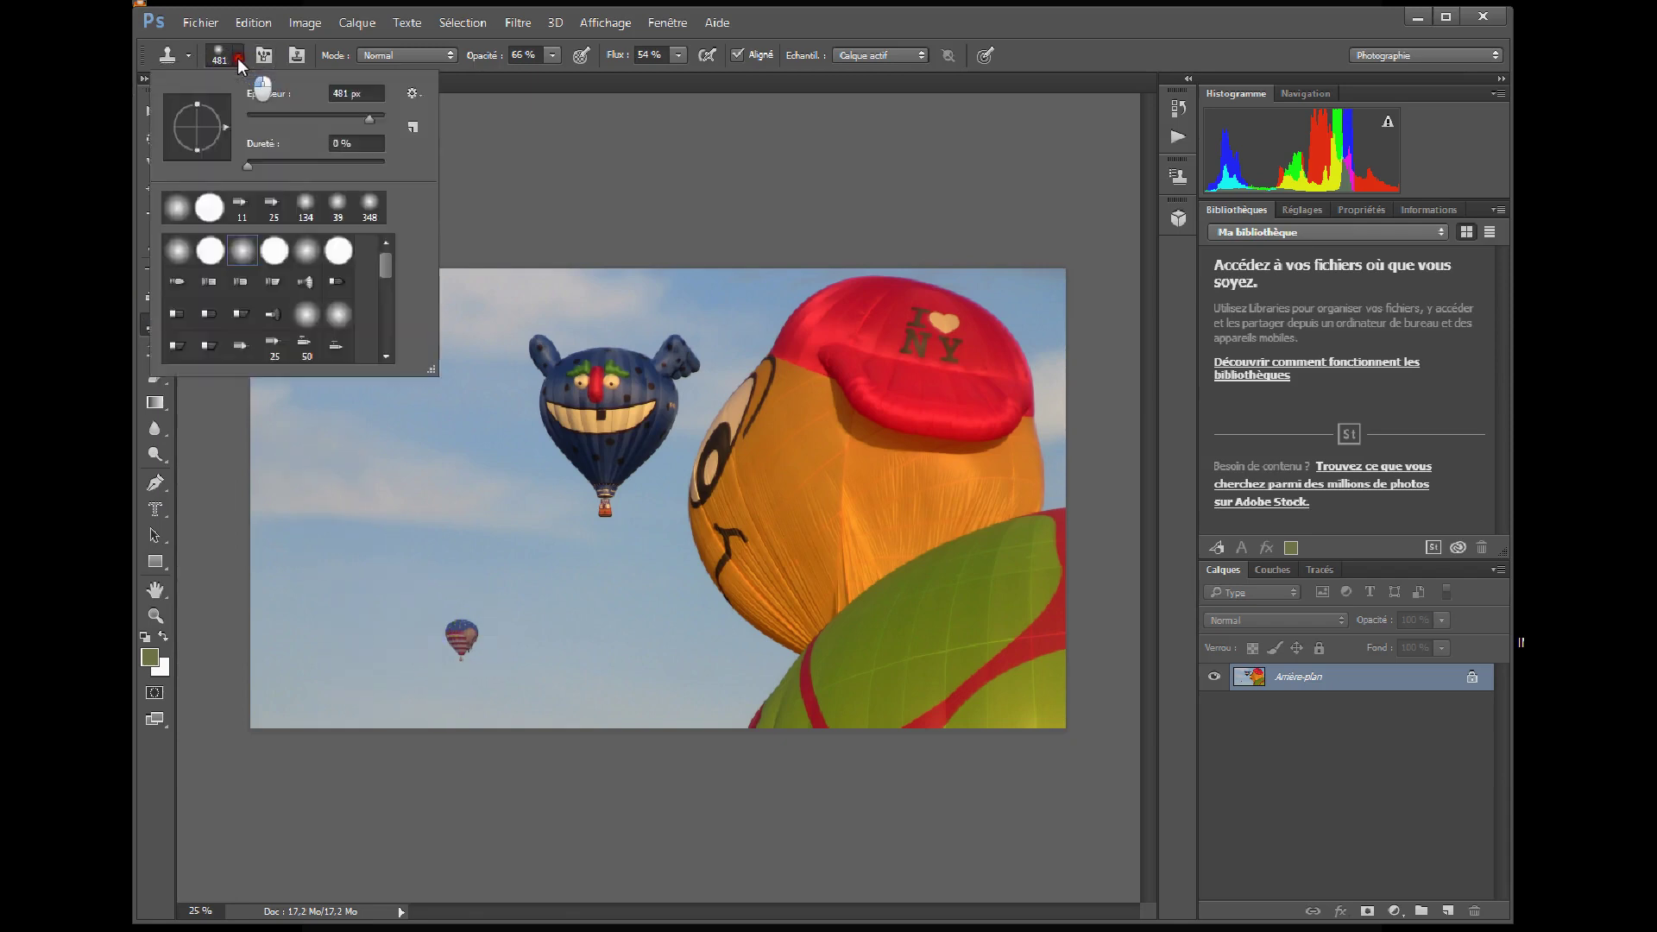
{"action": "left_click", "coordinate": [352, 114]}
{"action": "left_click", "coordinate": [221, 54]}
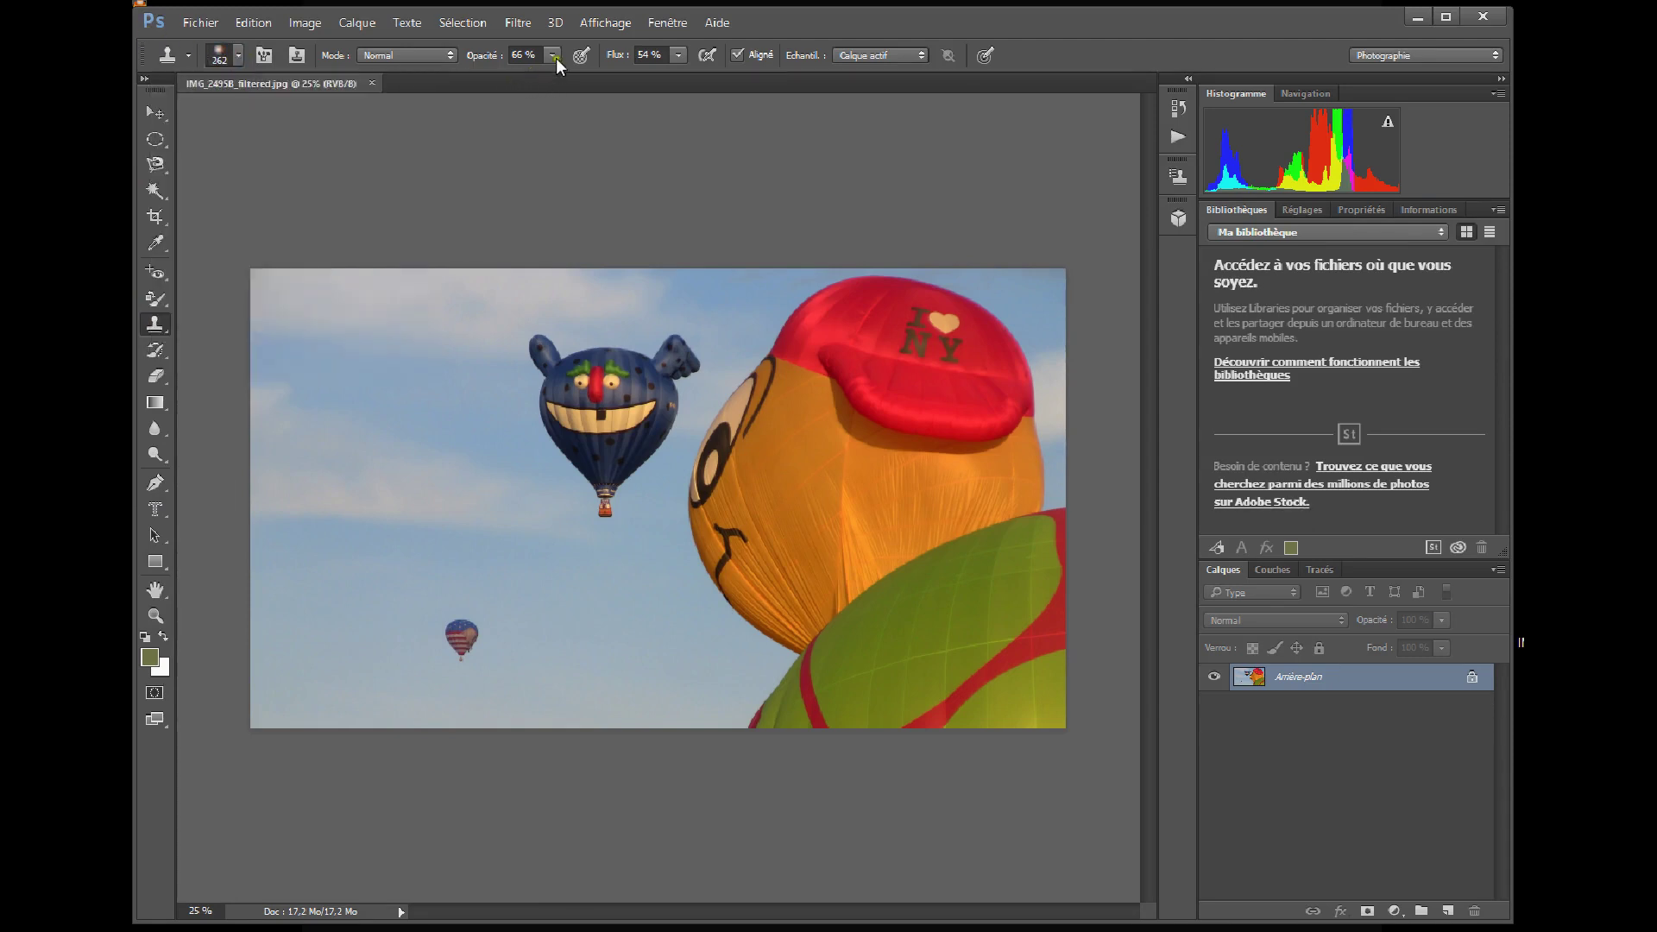
{"action": "left_click", "coordinate": [224, 57]}
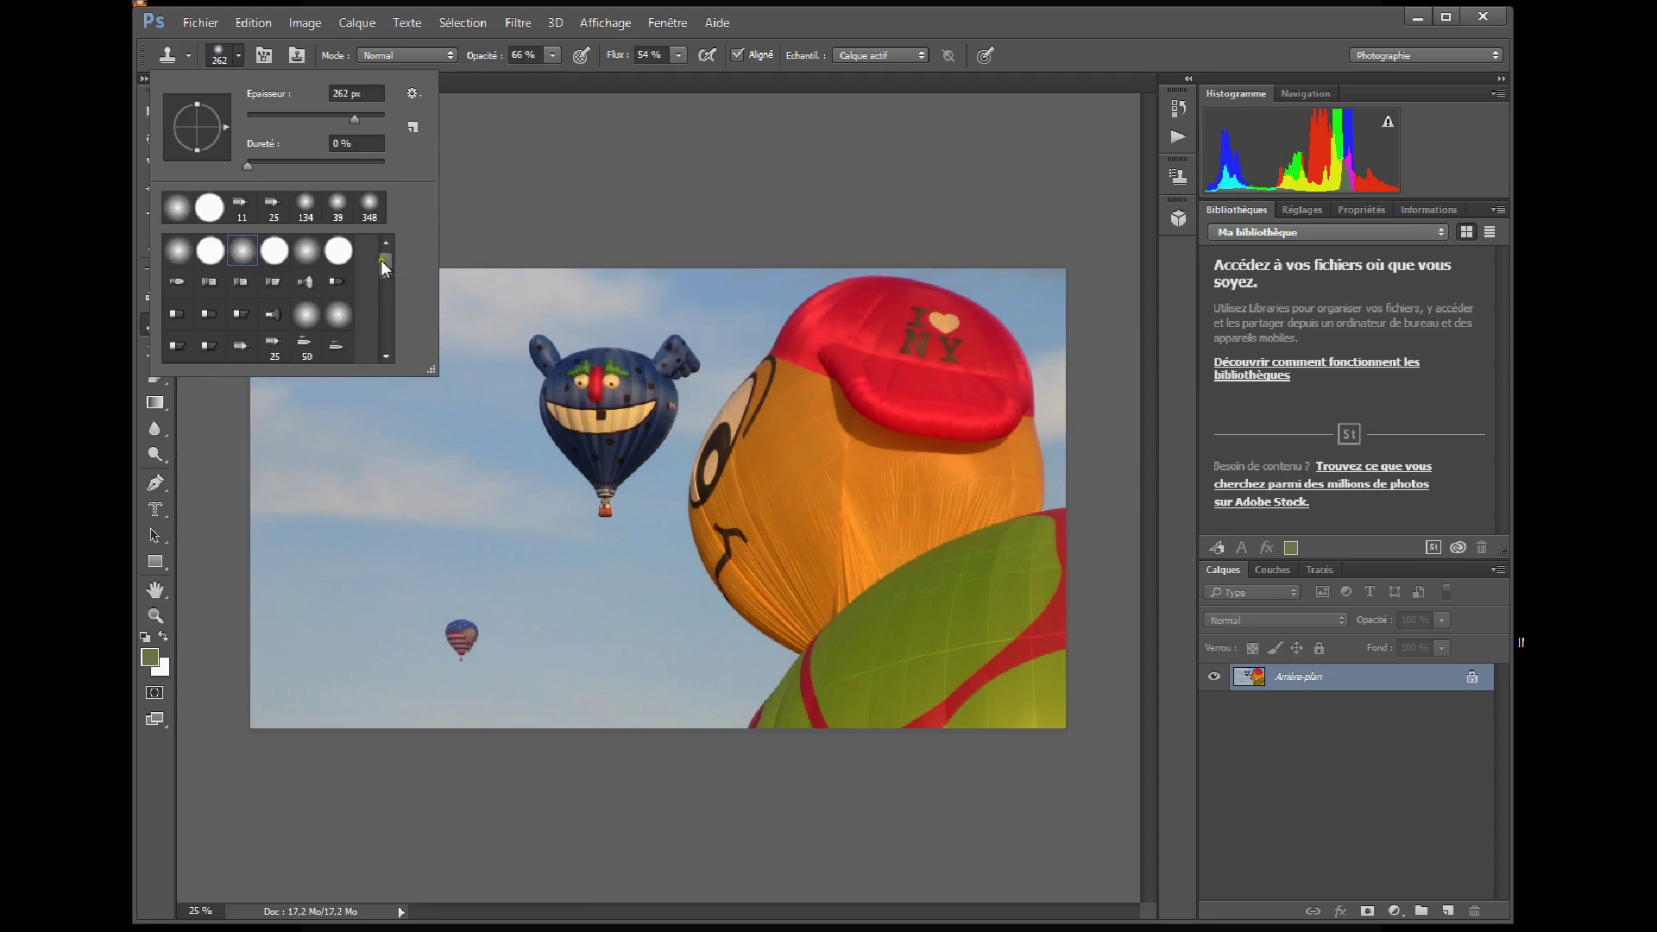
{"action": "mouse_move", "coordinate": [381, 261]}
{"action": "left_mouse_down"}
{"action": "mouse_move", "coordinate": [377, 338]}
{"action": "mouse_move", "coordinate": [372, 228]}
{"action": "left_mouse_up"}
Step: Set the Clone Stamp opacity and flow to 100%
{"action": "left_click", "coordinate": [547, 54]}
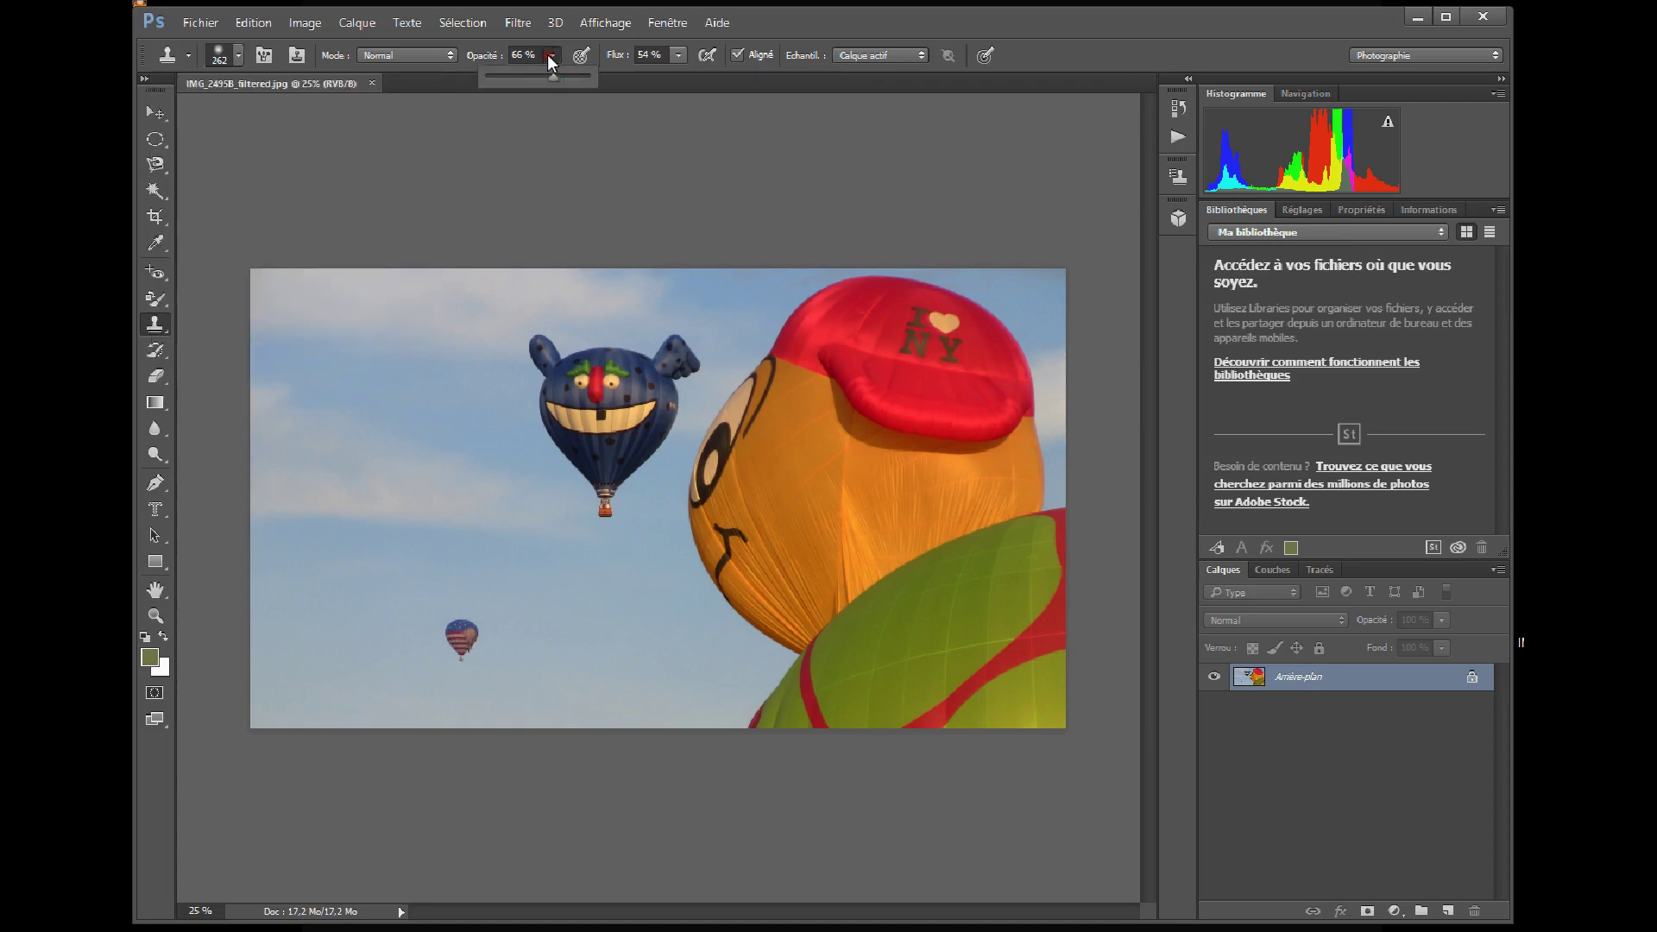
{"action": "left_click_drag", "start_coordinate": [554, 75], "coordinate": [596, 78]}
{"action": "left_click", "coordinate": [676, 55]}
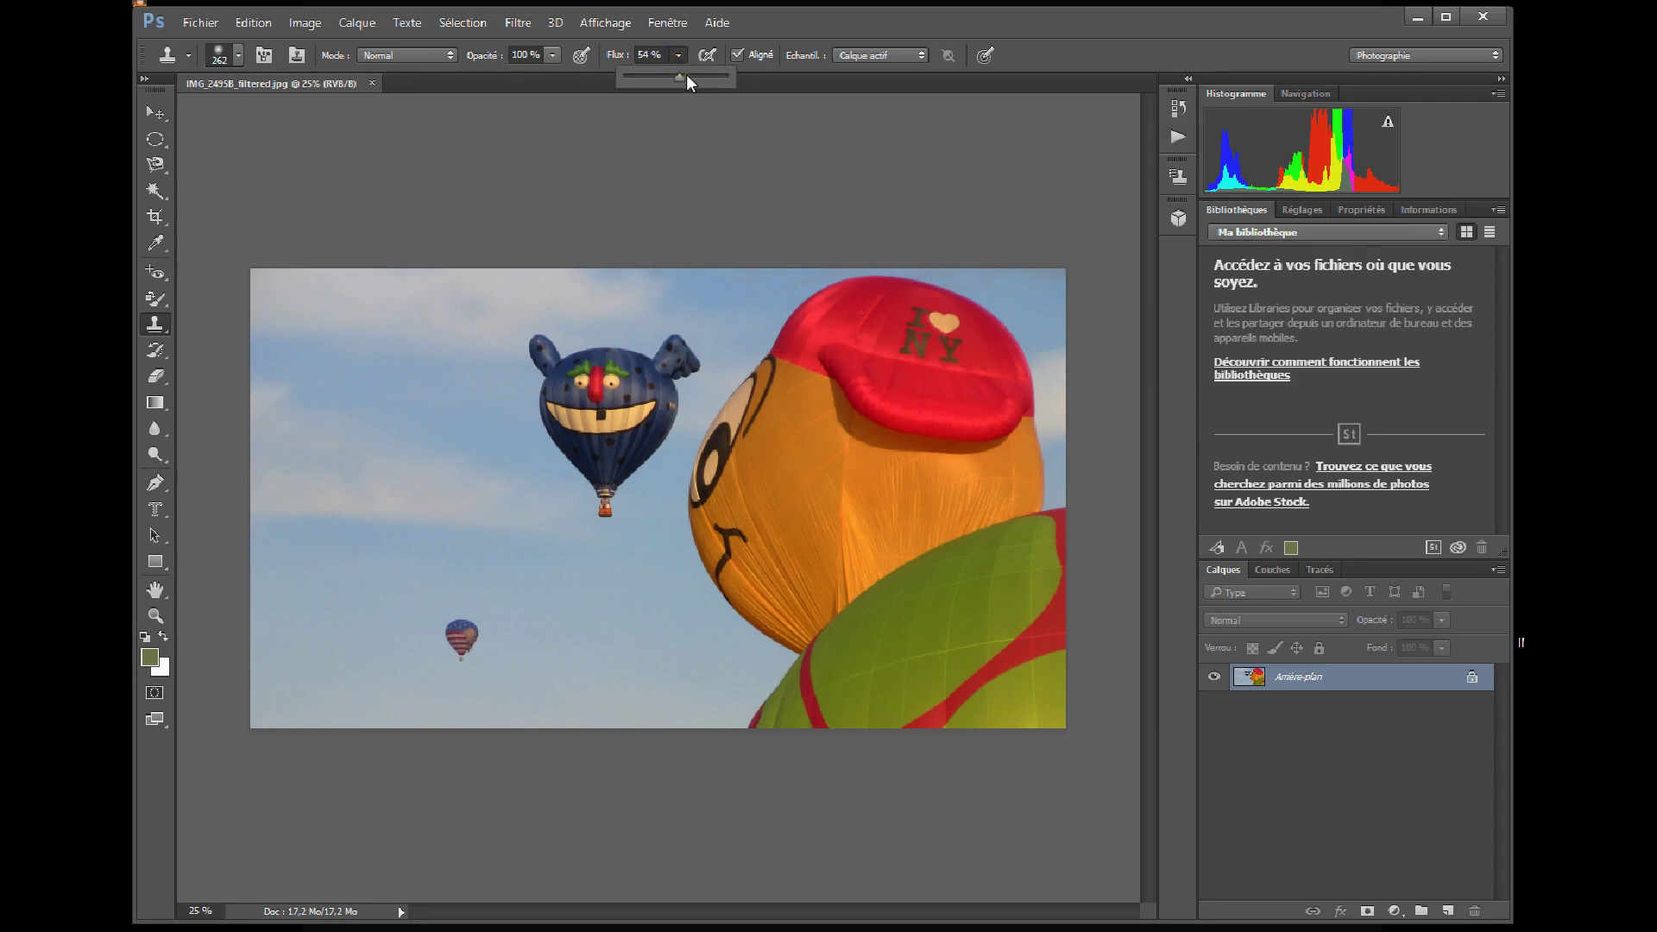
{"action": "left_click_drag", "start_coordinate": [686, 76], "coordinate": [738, 76]}
Step: Clone nearby sky over the small striped balloon and clone a copy of the blue smiling balloon into the sky to its left
{"action": "left_click", "coordinate": [550, 628], "text": "alt"}
{"action": "left_click_drag", "start_coordinate": [485, 635], "coordinate": [452, 630]}
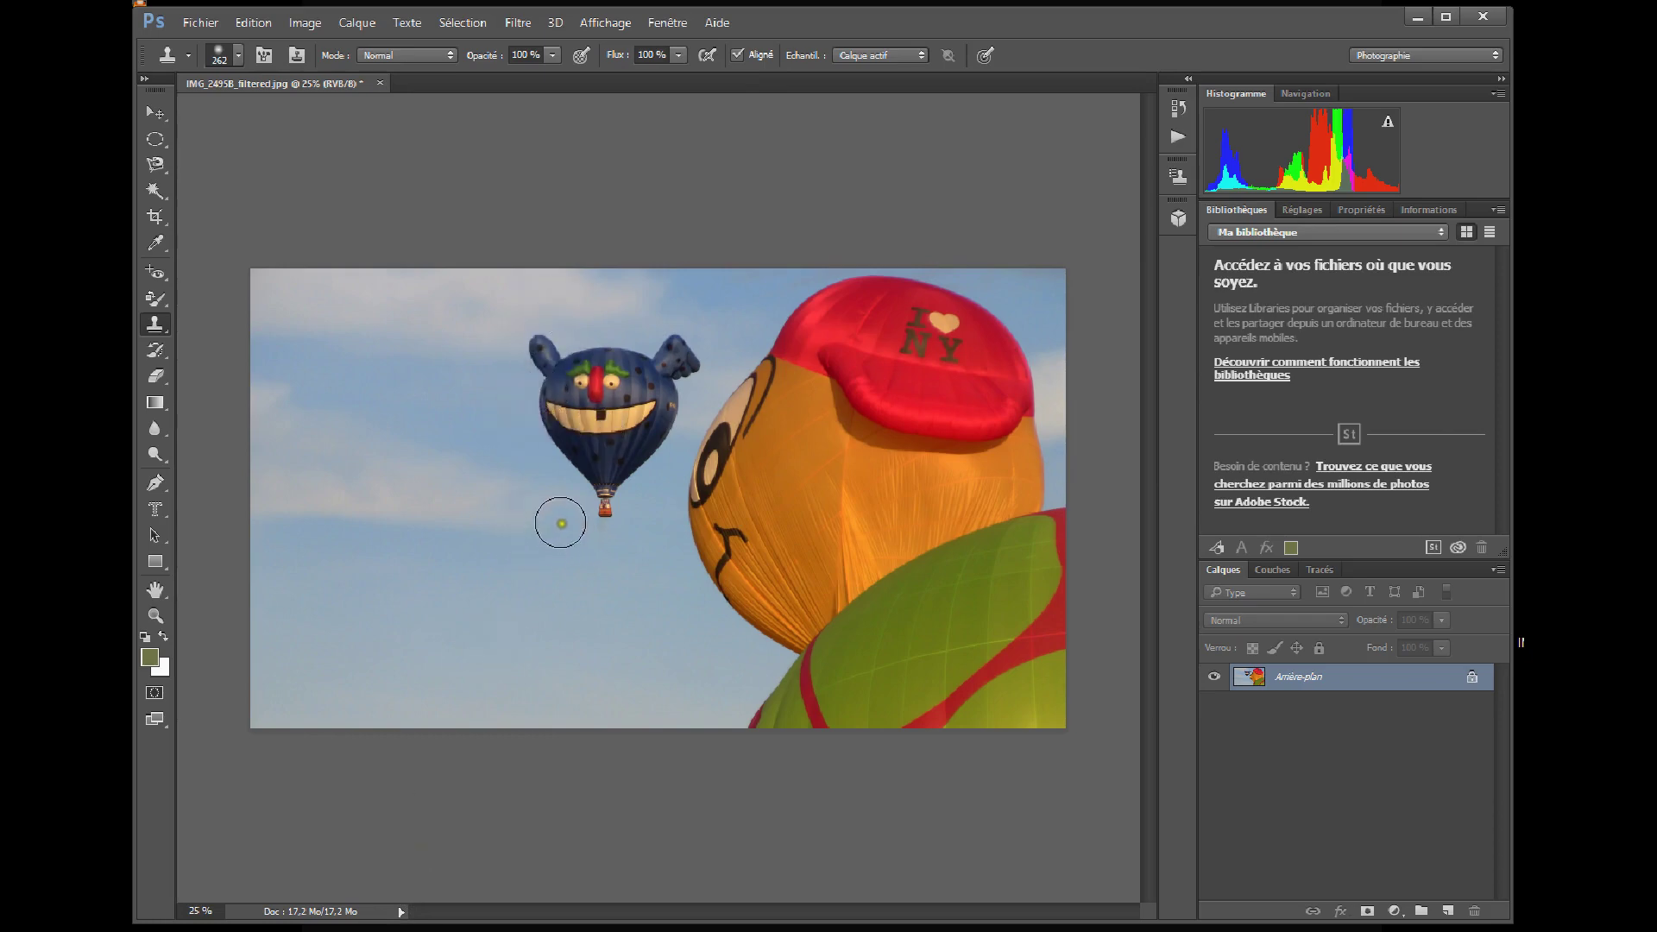
{"action": "left_click", "coordinate": [593, 400], "text": "alt"}
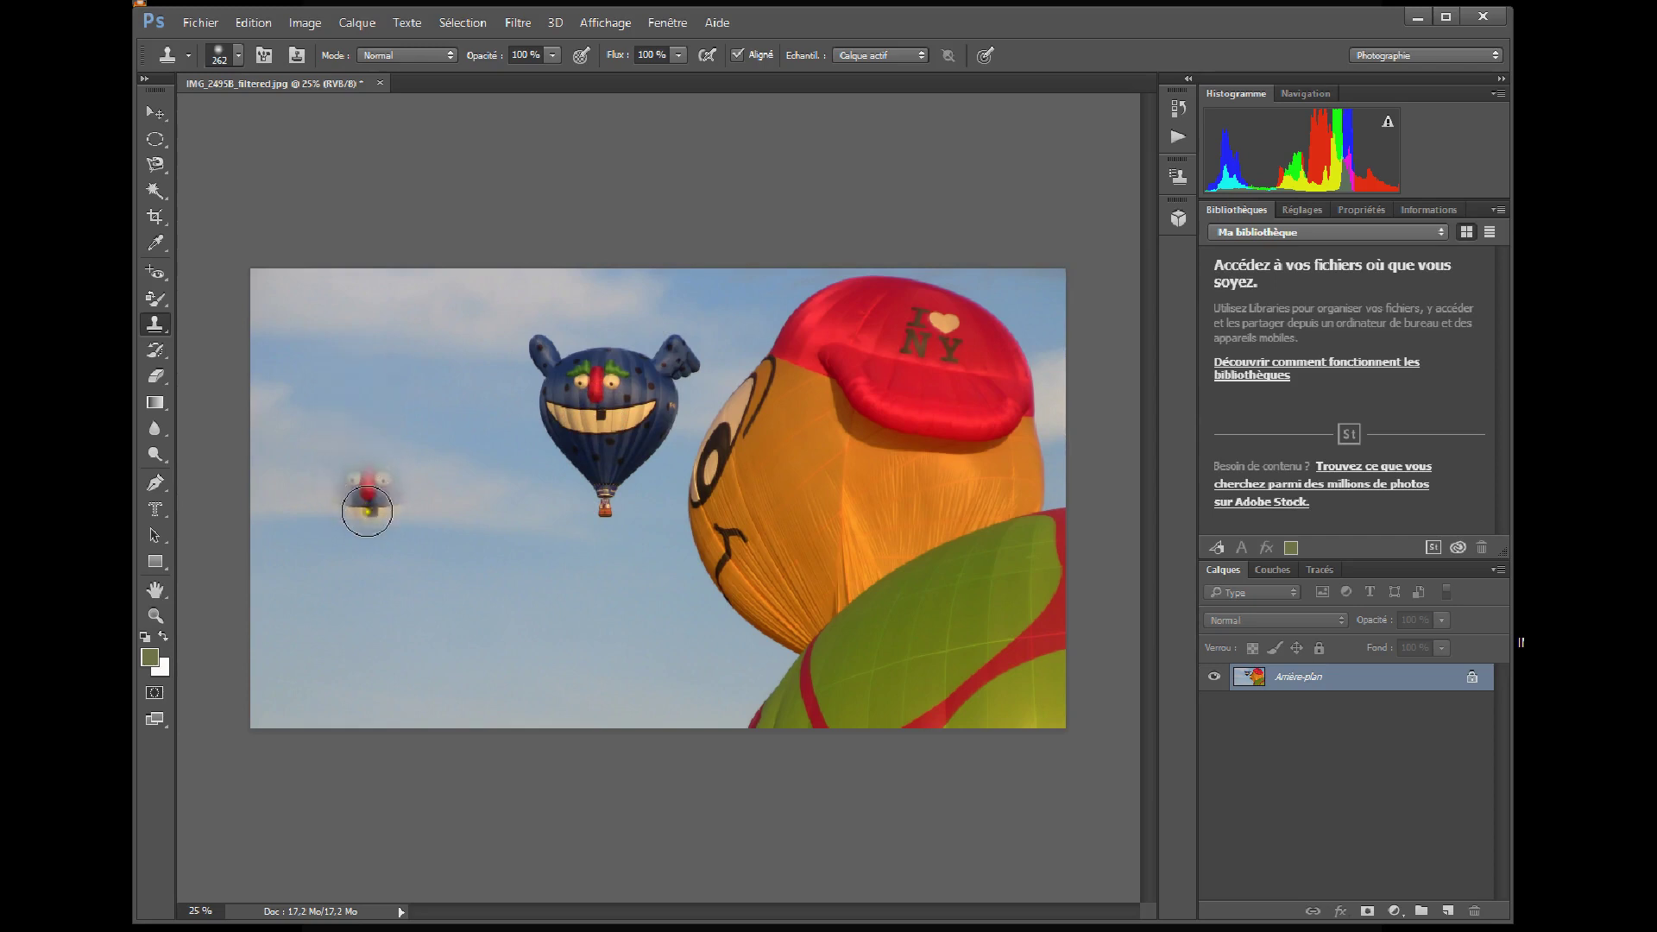
{"action": "mouse_move", "coordinate": [359, 507]}
{"action": "left_mouse_down"}
{"action": "mouse_move", "coordinate": [372, 474]}
{"action": "mouse_move", "coordinate": [440, 461]}
{"action": "mouse_move", "coordinate": [432, 531]}
{"action": "mouse_move", "coordinate": [411, 533]}
{"action": "mouse_move", "coordinate": [359, 529]}
{"action": "mouse_move", "coordinate": [293, 459]}
{"action": "mouse_move", "coordinate": [314, 470]}
{"action": "mouse_move", "coordinate": [340, 566]}
{"action": "mouse_move", "coordinate": [389, 577]}
{"action": "mouse_move", "coordinate": [365, 592]}
{"action": "mouse_move", "coordinate": [412, 561]}
{"action": "mouse_move", "coordinate": [434, 468]}
{"action": "mouse_move", "coordinate": [368, 620]}
{"action": "mouse_move", "coordinate": [358, 509]}
{"action": "left_mouse_up"}
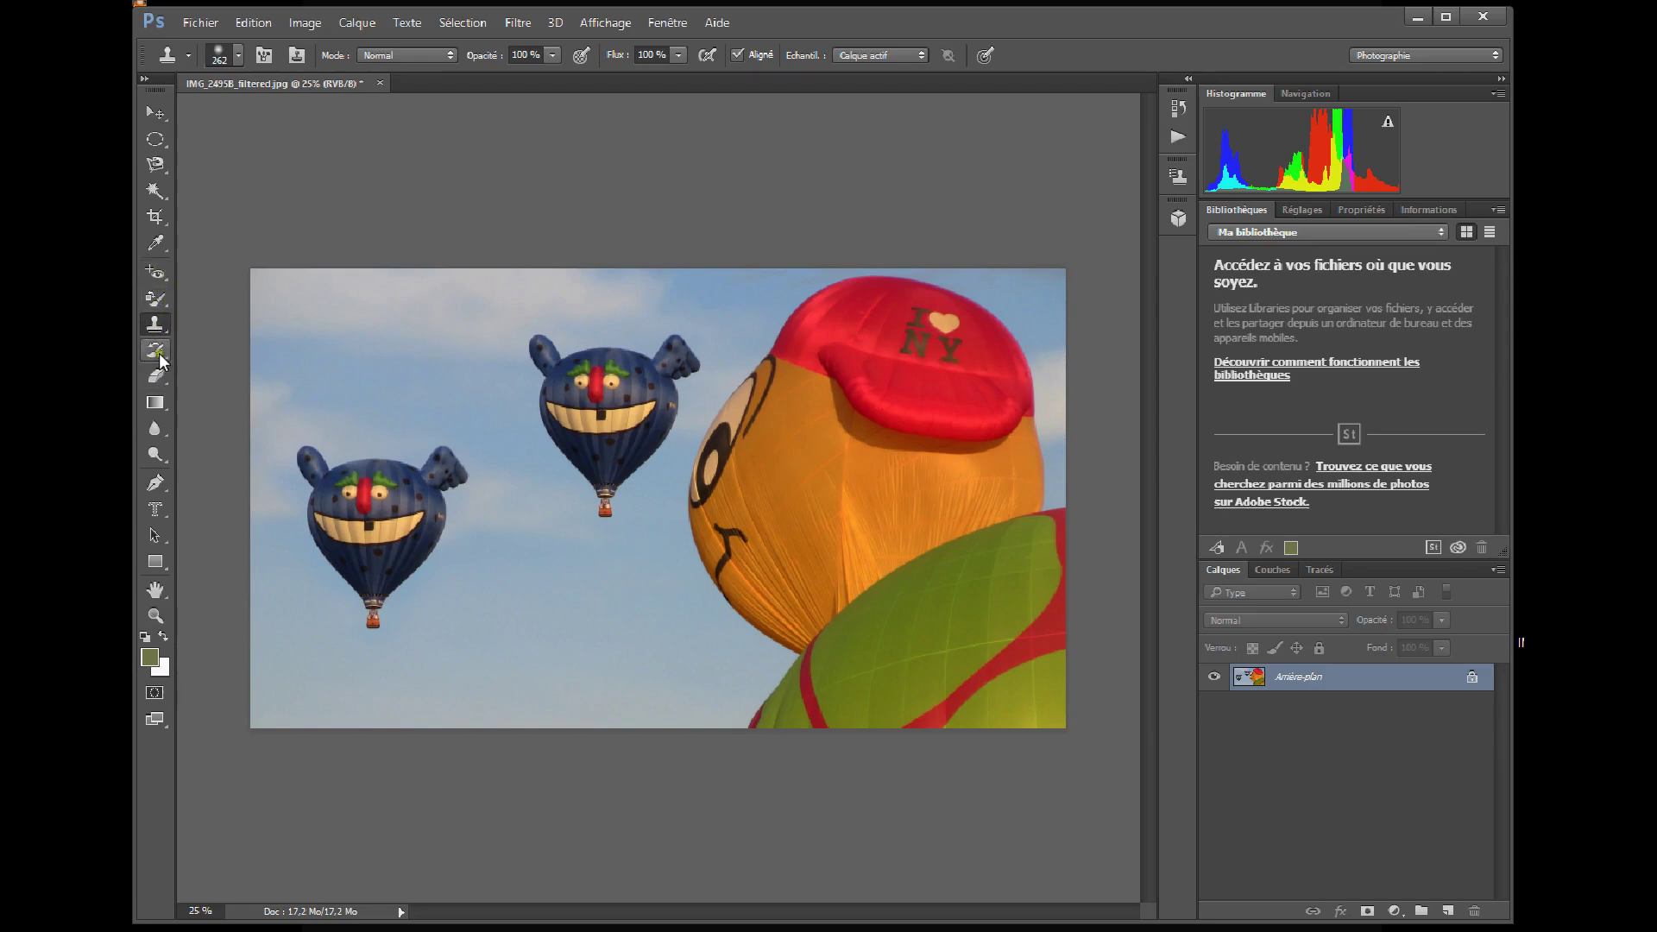
{"action": "left_click", "coordinate": [159, 271]}
{"action": "left_click", "coordinate": [239, 271]}
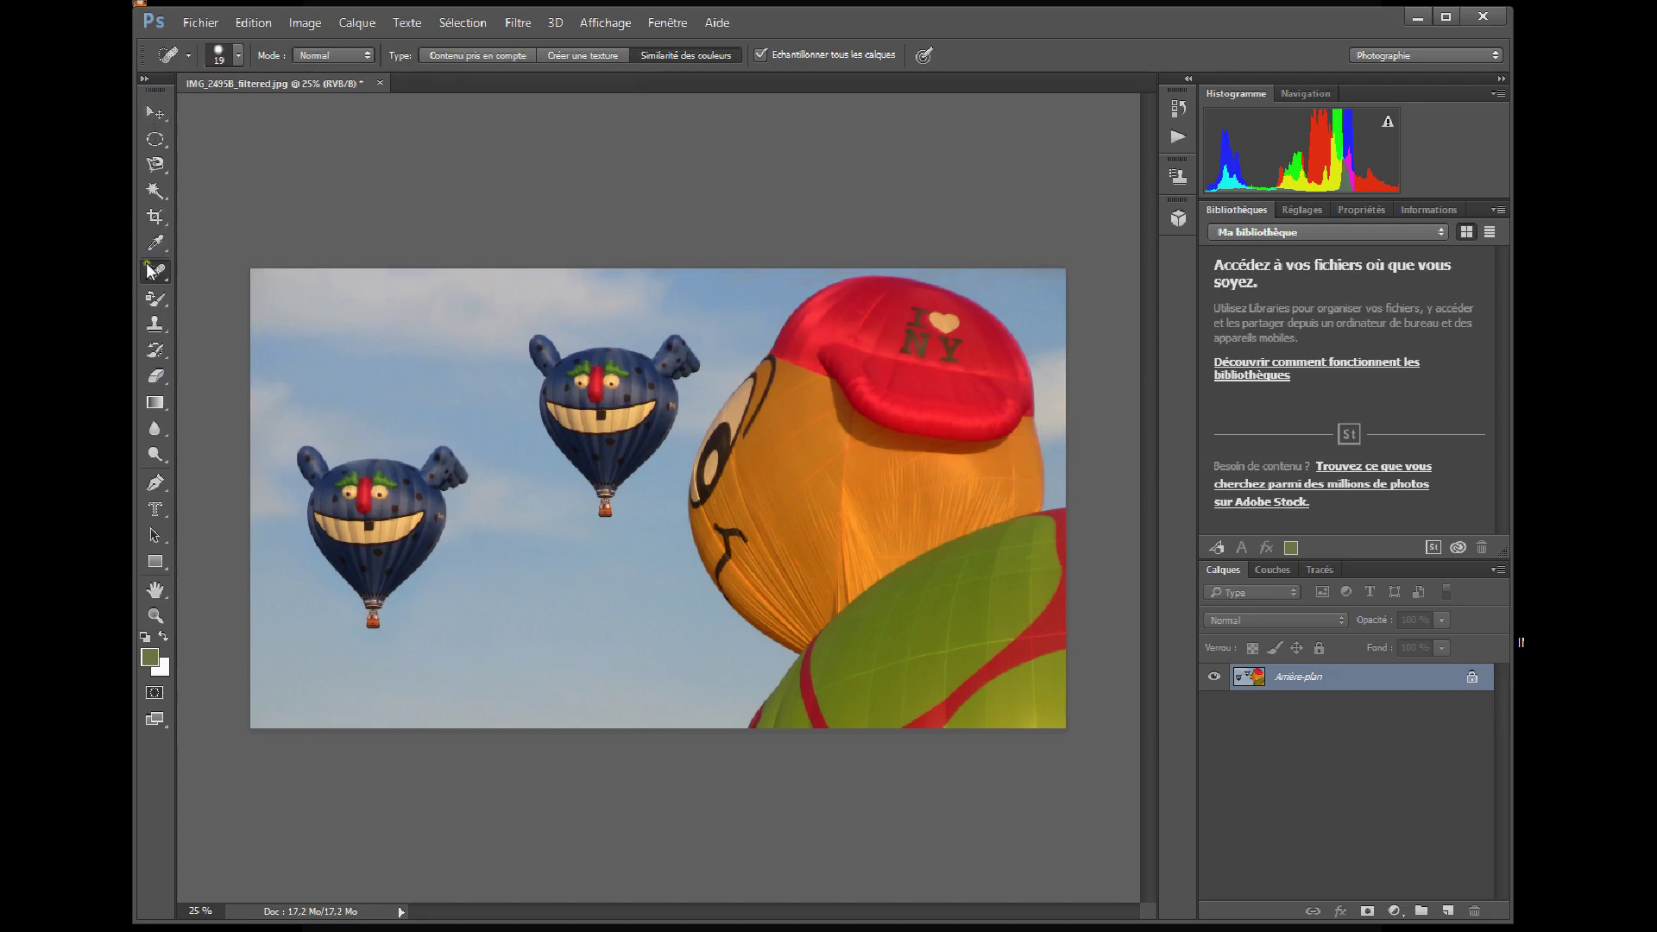
{"action": "left_click", "coordinate": [155, 323]}
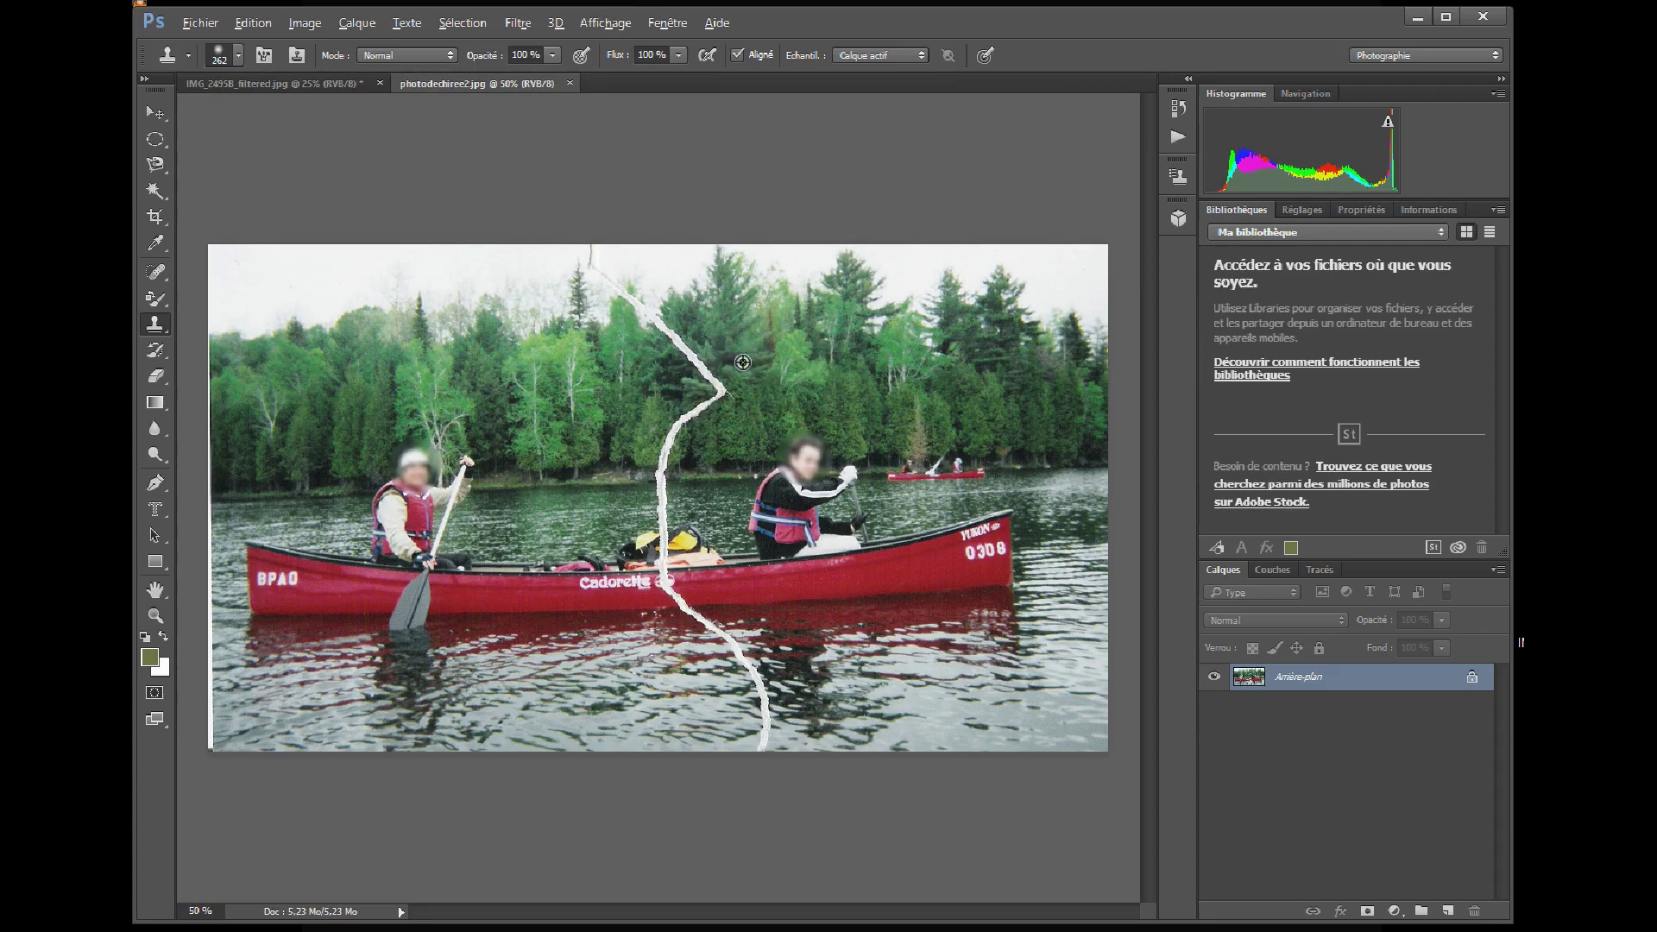
Step: Set the Clone Stamp brush size to 119 px for repairing the tear in the canoe photo
{"action": "scroll", "coordinate": [728, 382], "scroll_direction": "up", "scroll_amount": 3}
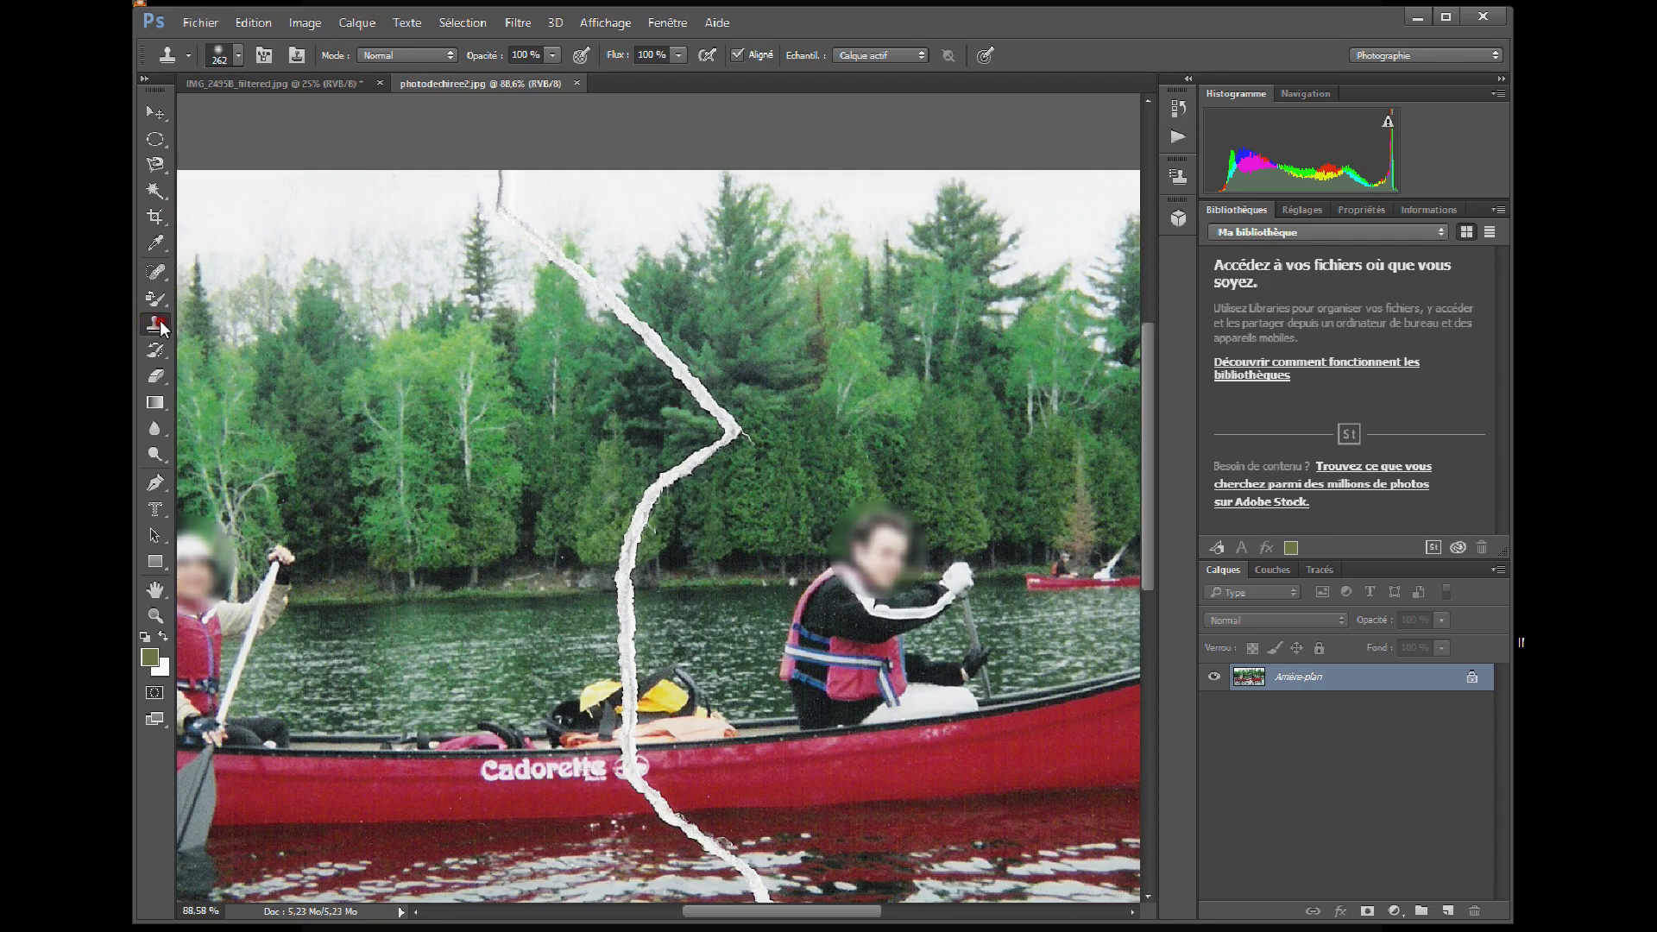
{"action": "left_click", "coordinate": [238, 56]}
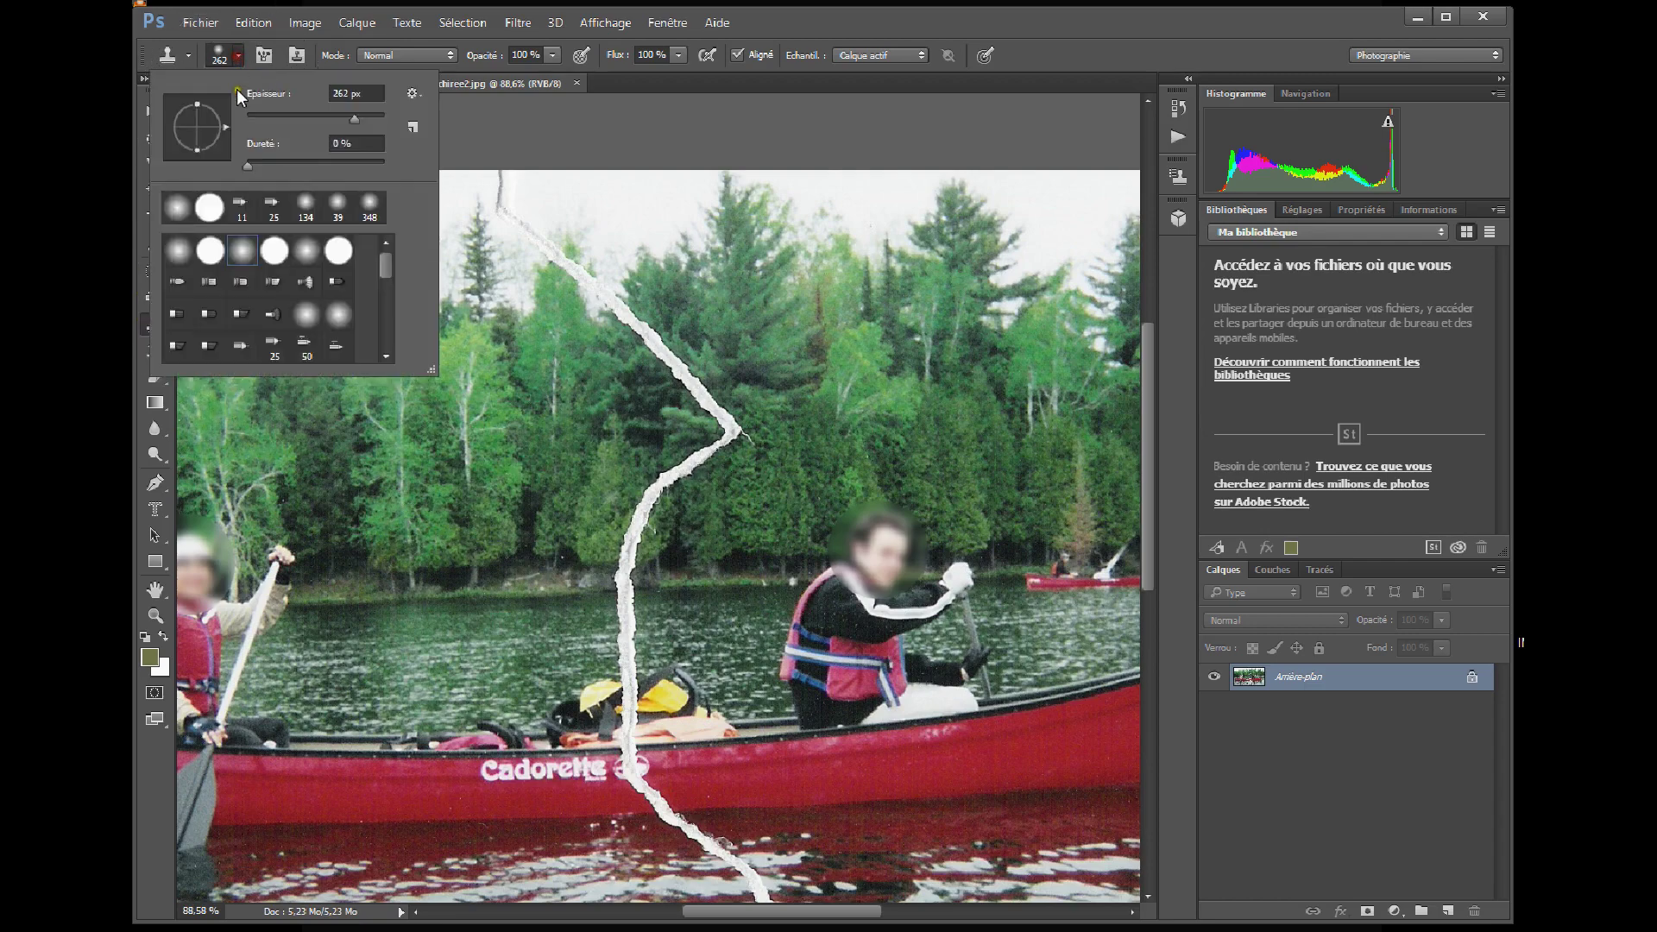
{"action": "left_click", "coordinate": [305, 114]}
{"action": "left_click_drag", "start_coordinate": [304, 121], "coordinate": [315, 117]}
{"action": "left_click_drag", "start_coordinate": [325, 117], "coordinate": [326, 118]}
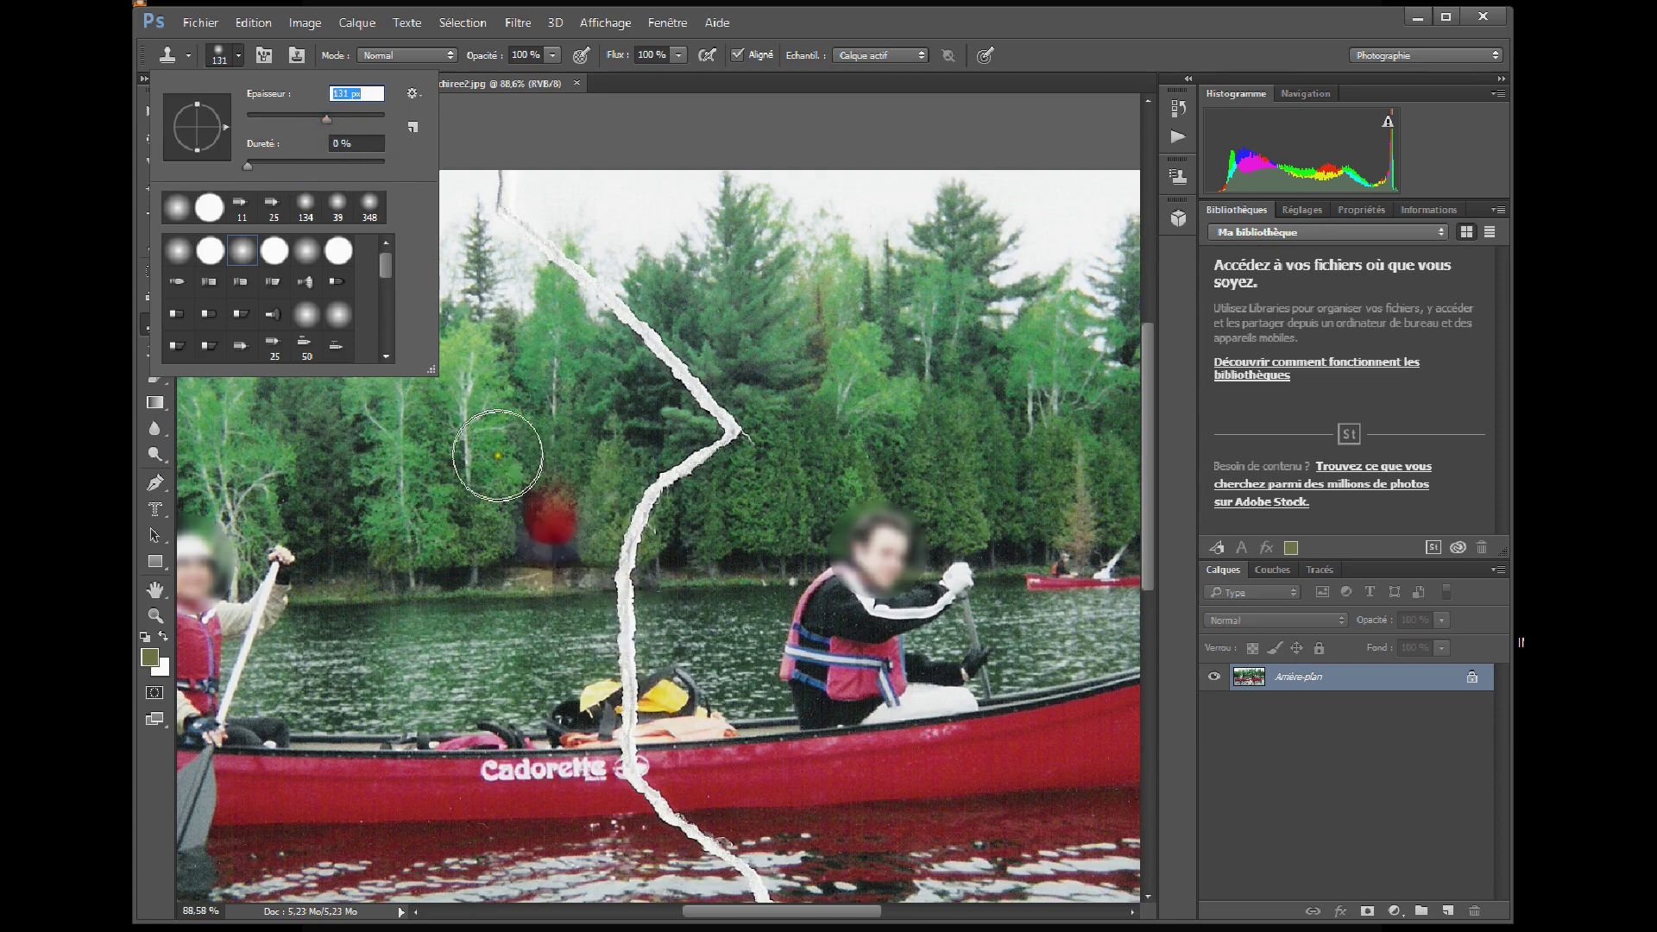
{"action": "left_click_drag", "start_coordinate": [321, 125], "coordinate": [322, 125]}
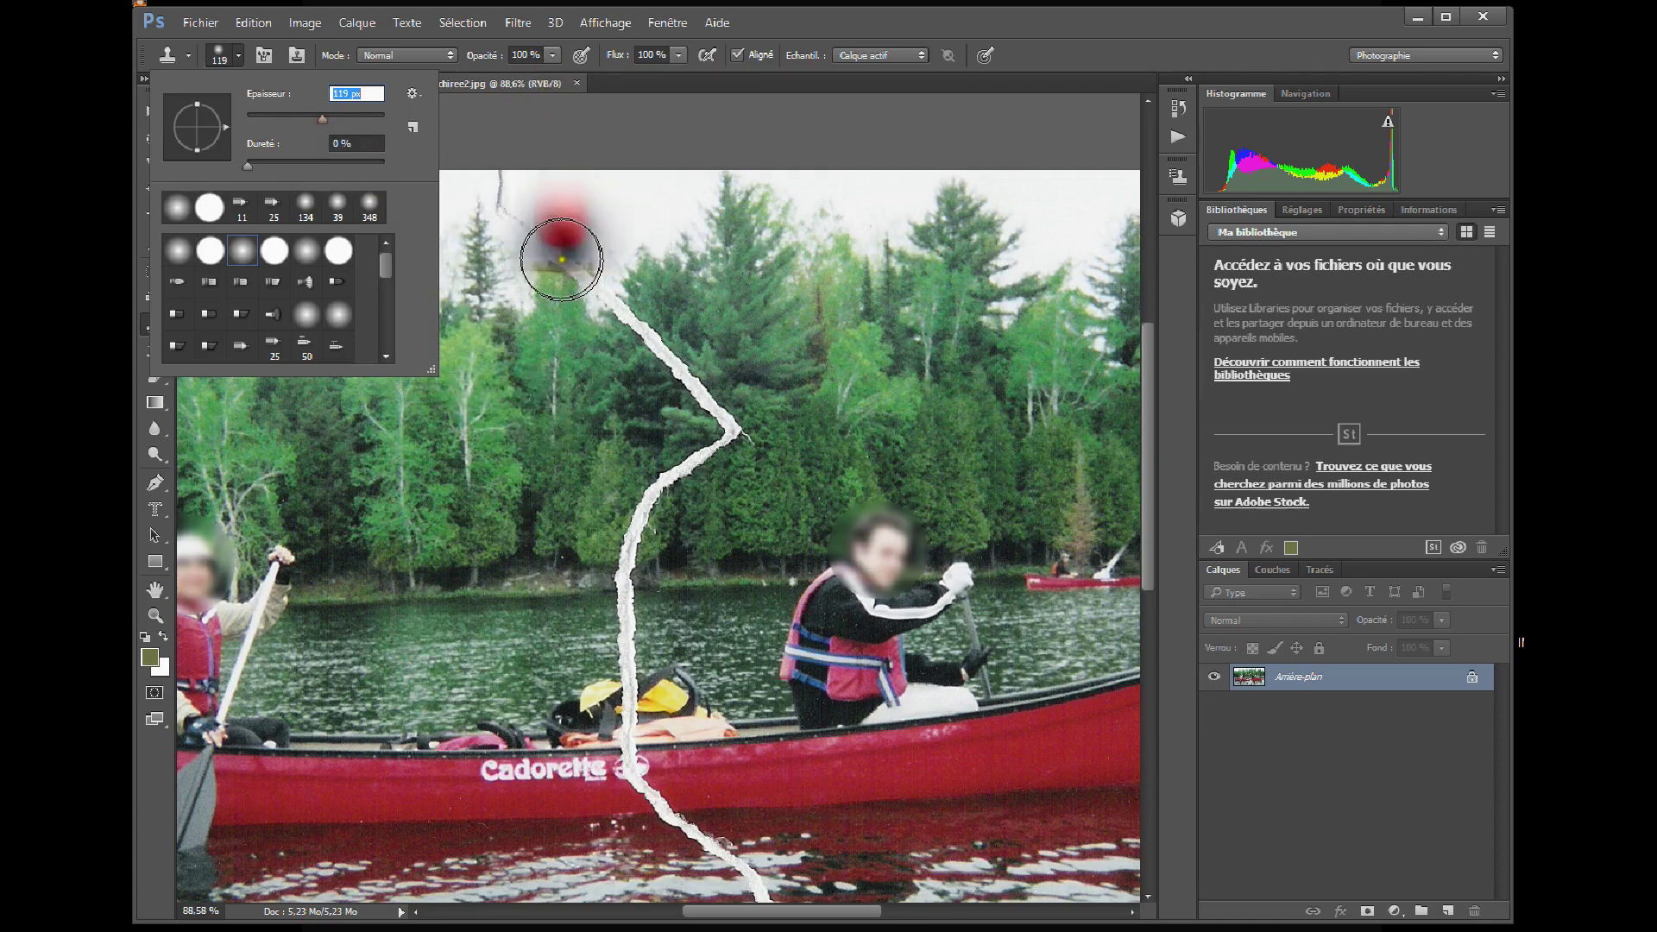
Step: Sample the intact shoreline and forest beside the tear and clone them over the tear from the water's edge up through the trees
{"action": "key", "text": "alt"}
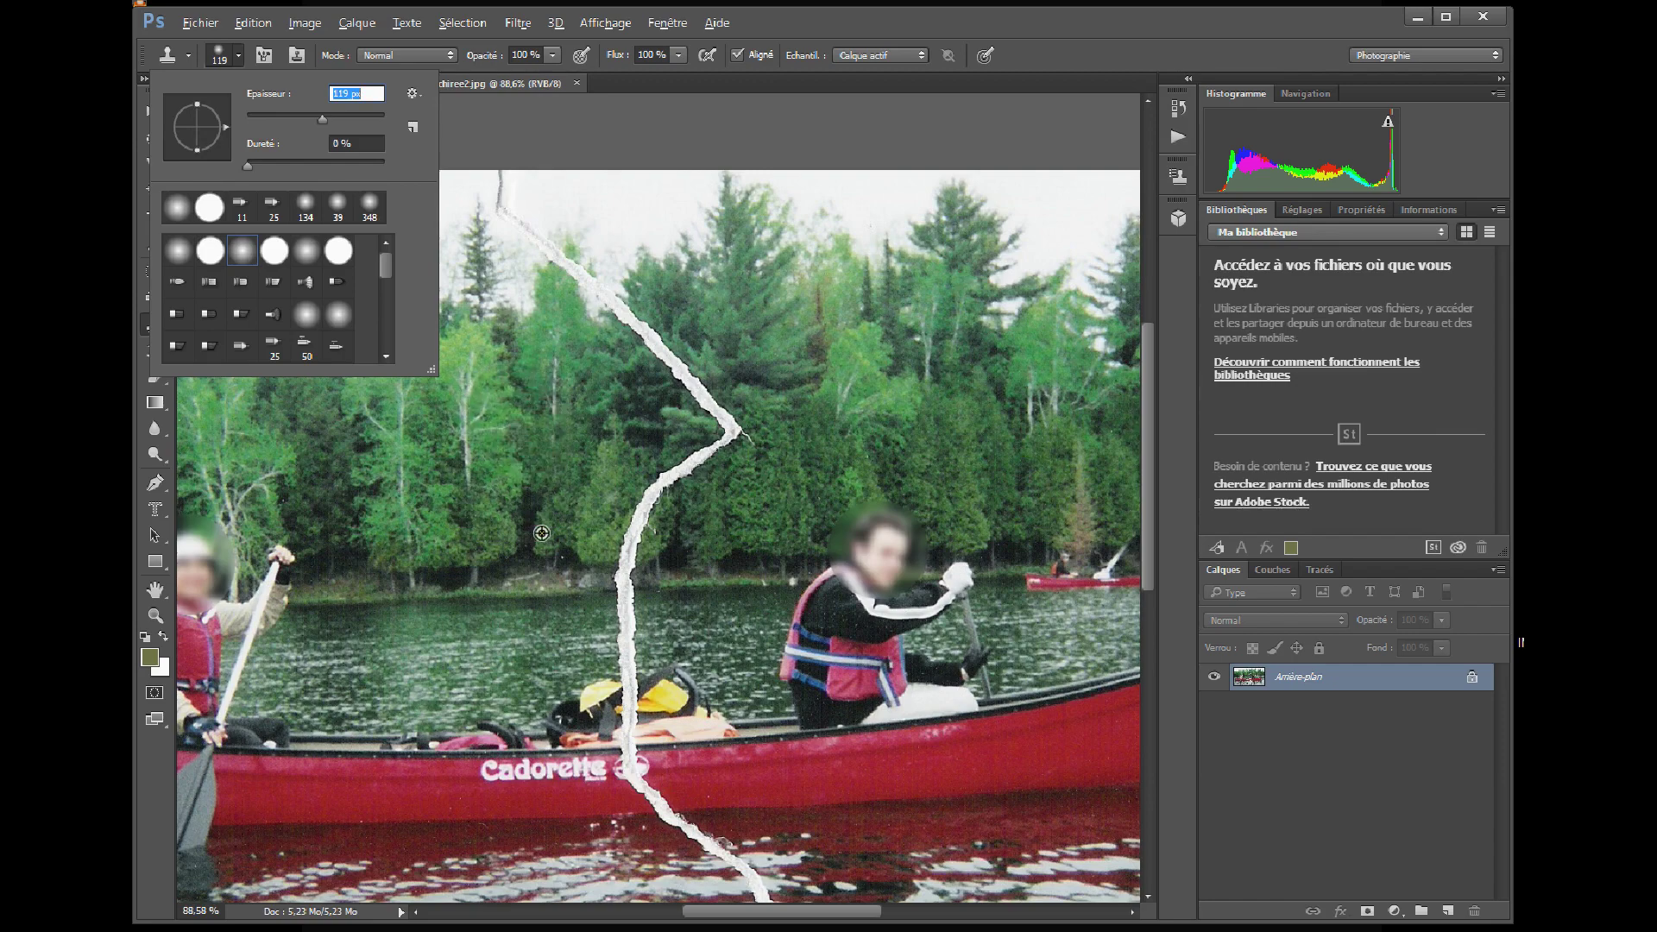
{"action": "left_click", "coordinate": [484, 593], "text": "alt"}
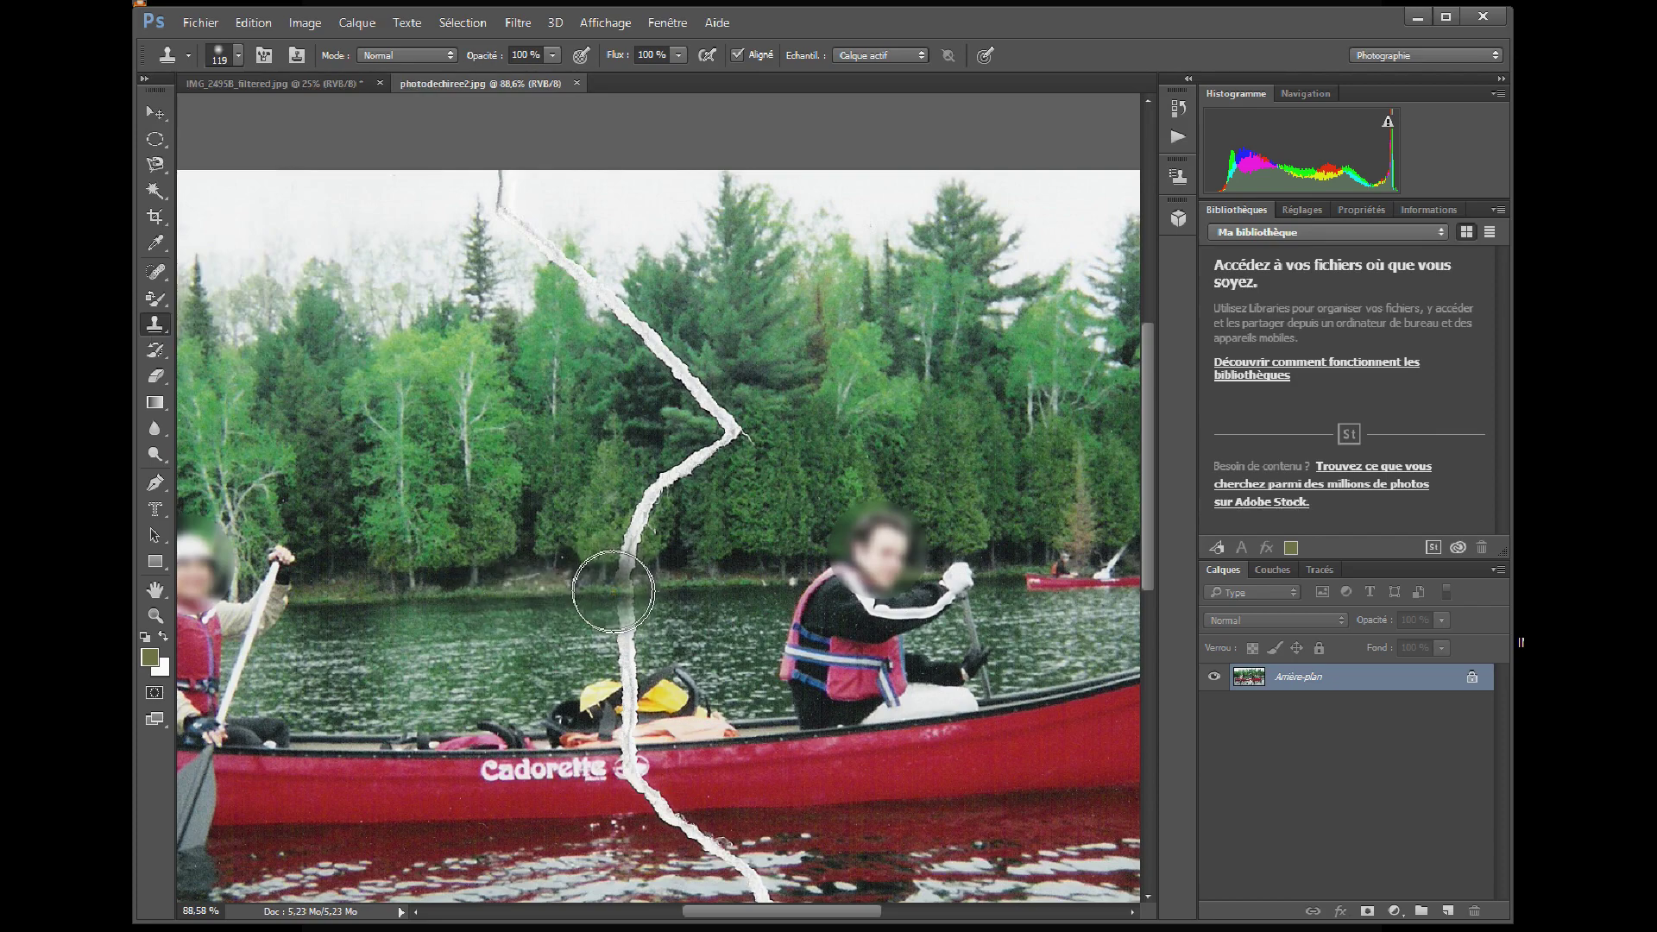
{"action": "mouse_move", "coordinate": [617, 591]}
{"action": "left_mouse_down"}
{"action": "mouse_move", "coordinate": [636, 520]}
{"action": "mouse_move", "coordinate": [625, 565]}
{"action": "mouse_move", "coordinate": [716, 436]}
{"action": "mouse_move", "coordinate": [653, 351]}
{"action": "left_mouse_up"}
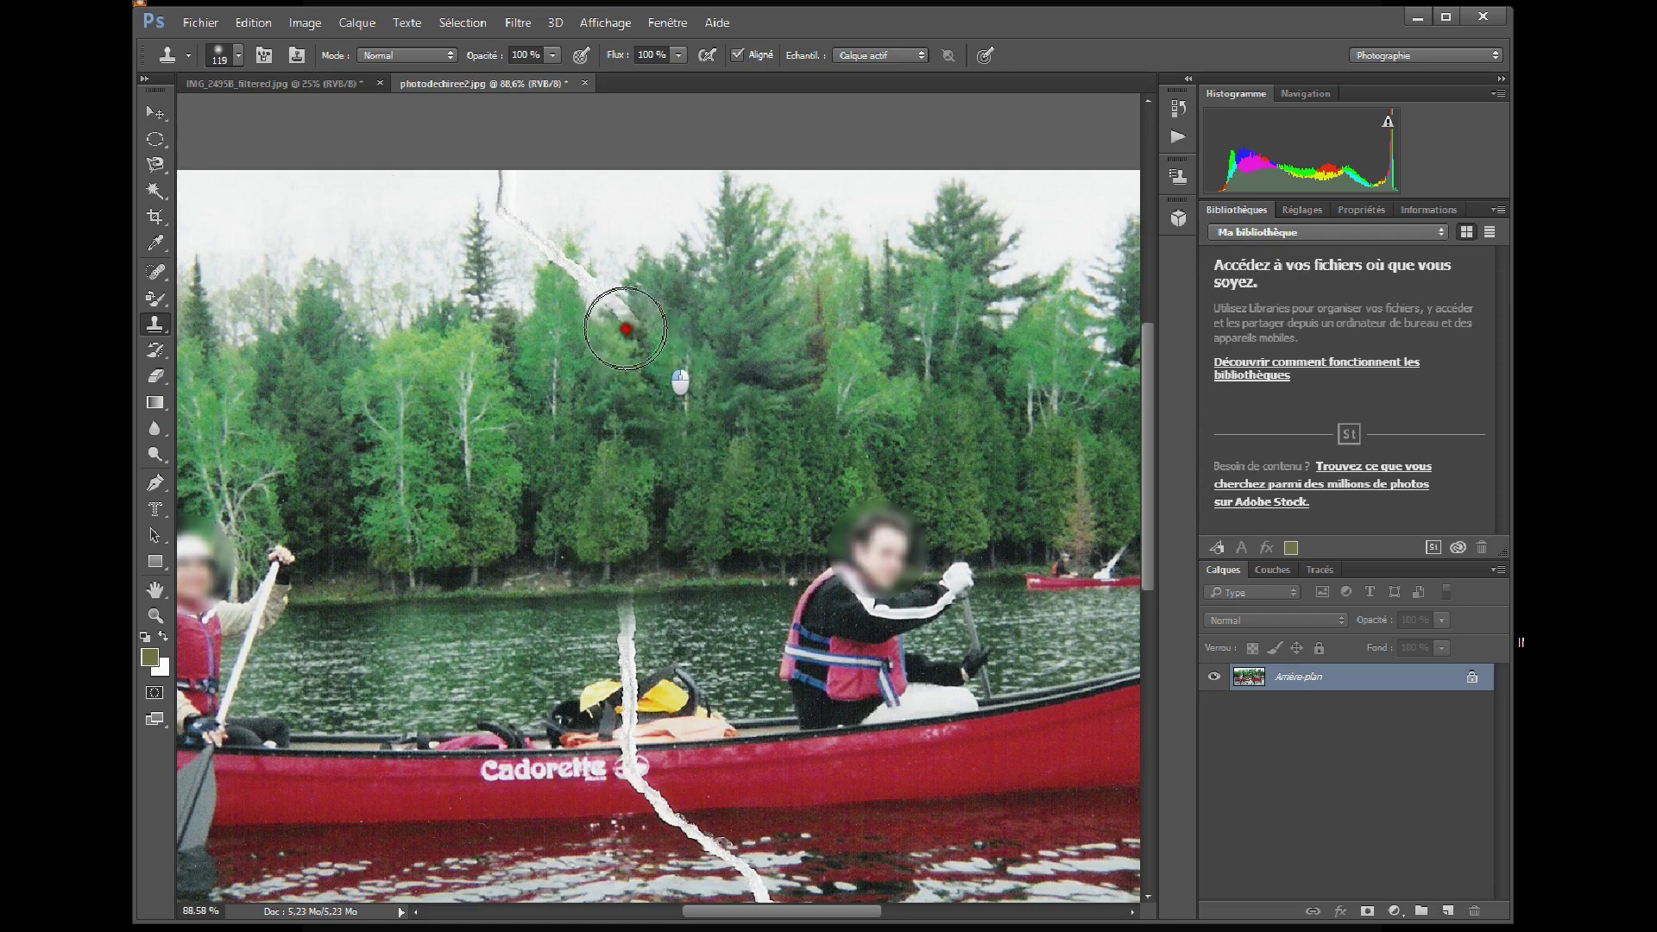
{"action": "mouse_move", "coordinate": [626, 328]}
{"action": "left_mouse_down"}
{"action": "mouse_move", "coordinate": [620, 313]}
{"action": "mouse_move", "coordinate": [612, 348]}
{"action": "mouse_move", "coordinate": [659, 399]}
{"action": "left_mouse_up"}
{"action": "left_click", "coordinate": [482, 357], "text": "alt"}
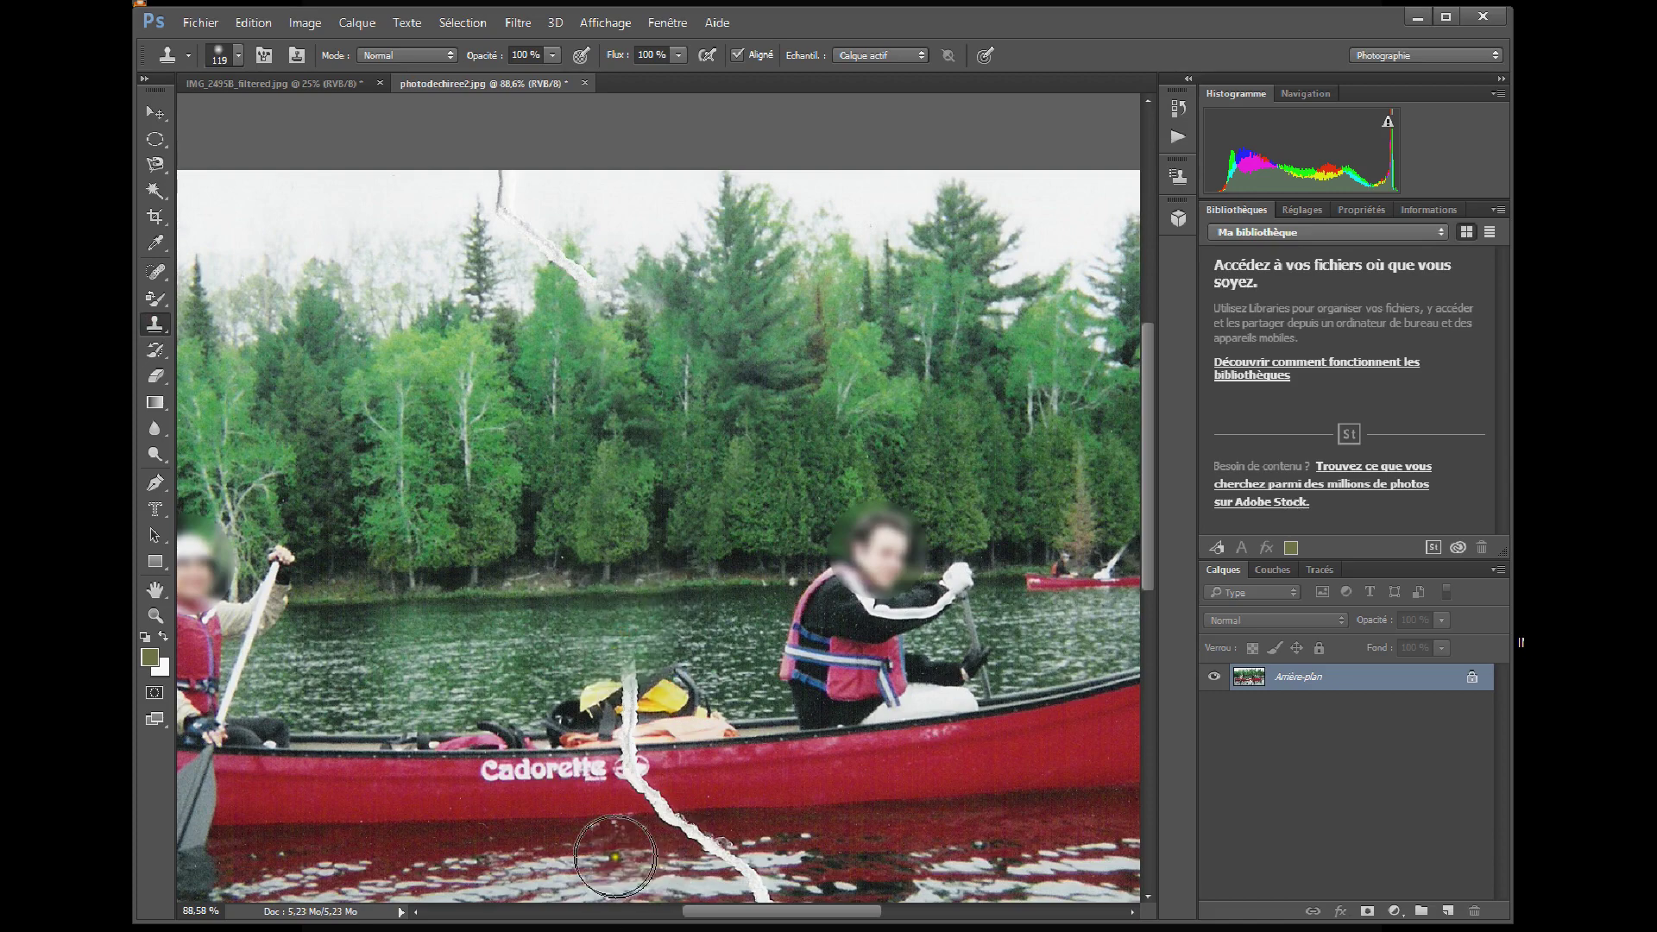
Step: Clone over the tear from the lower edge of the red canoe's hull down through the rippled water
{"action": "left_click", "coordinate": [1128, 561]}
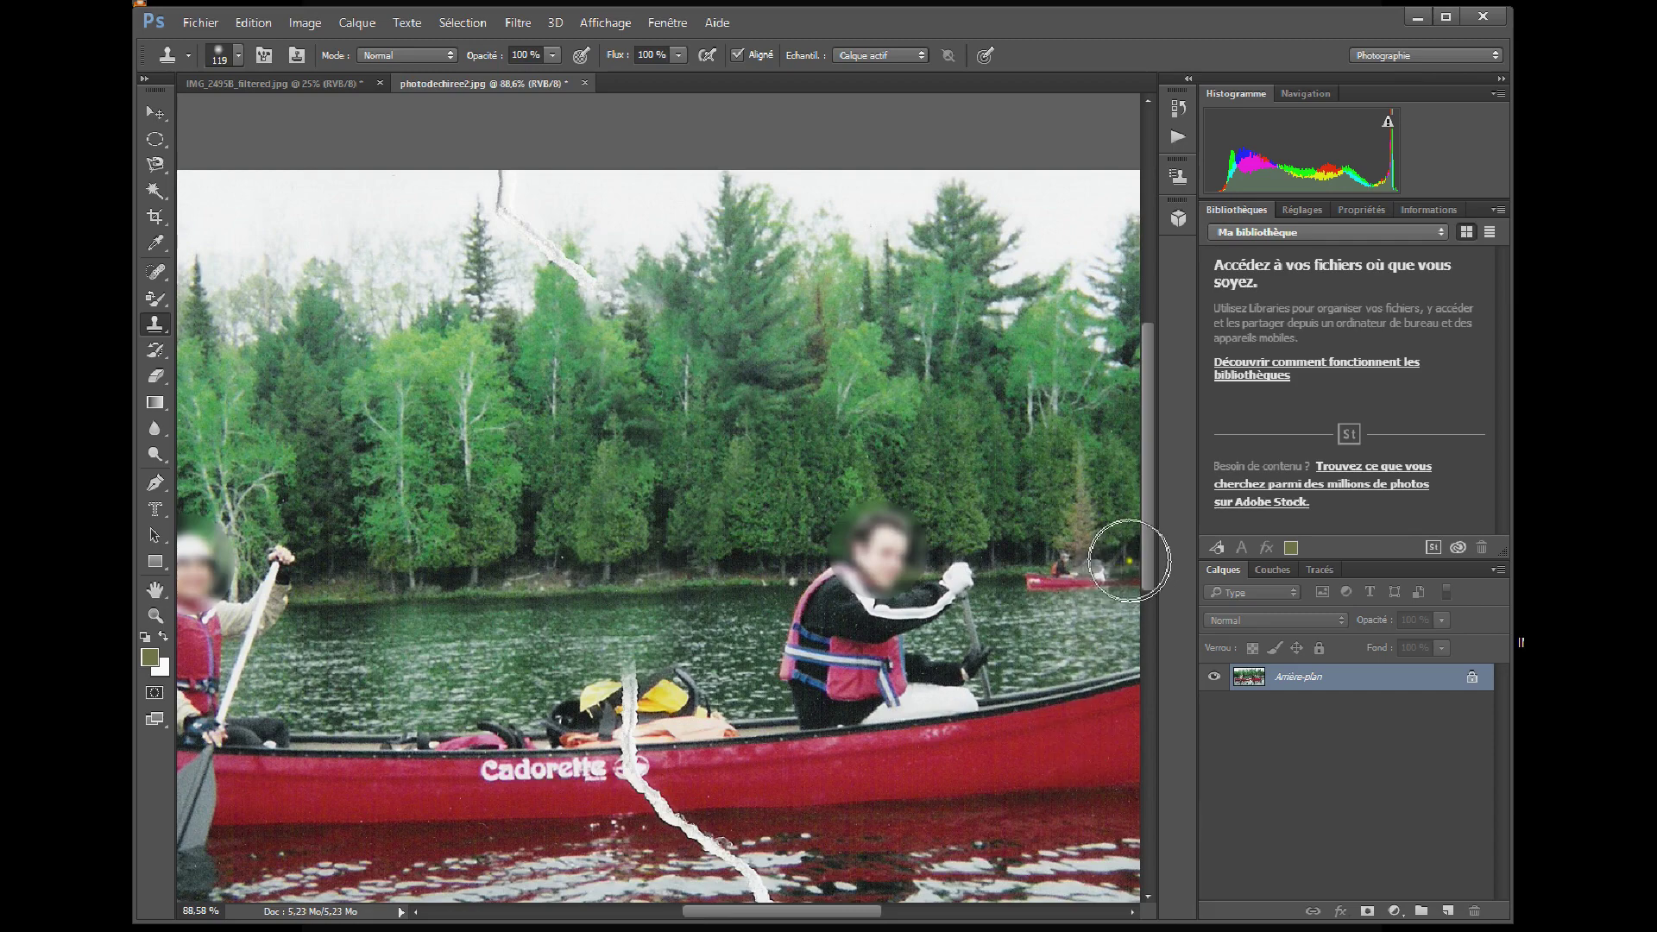
{"action": "left_click_drag", "start_coordinate": [1149, 563], "coordinate": [1158, 656]}
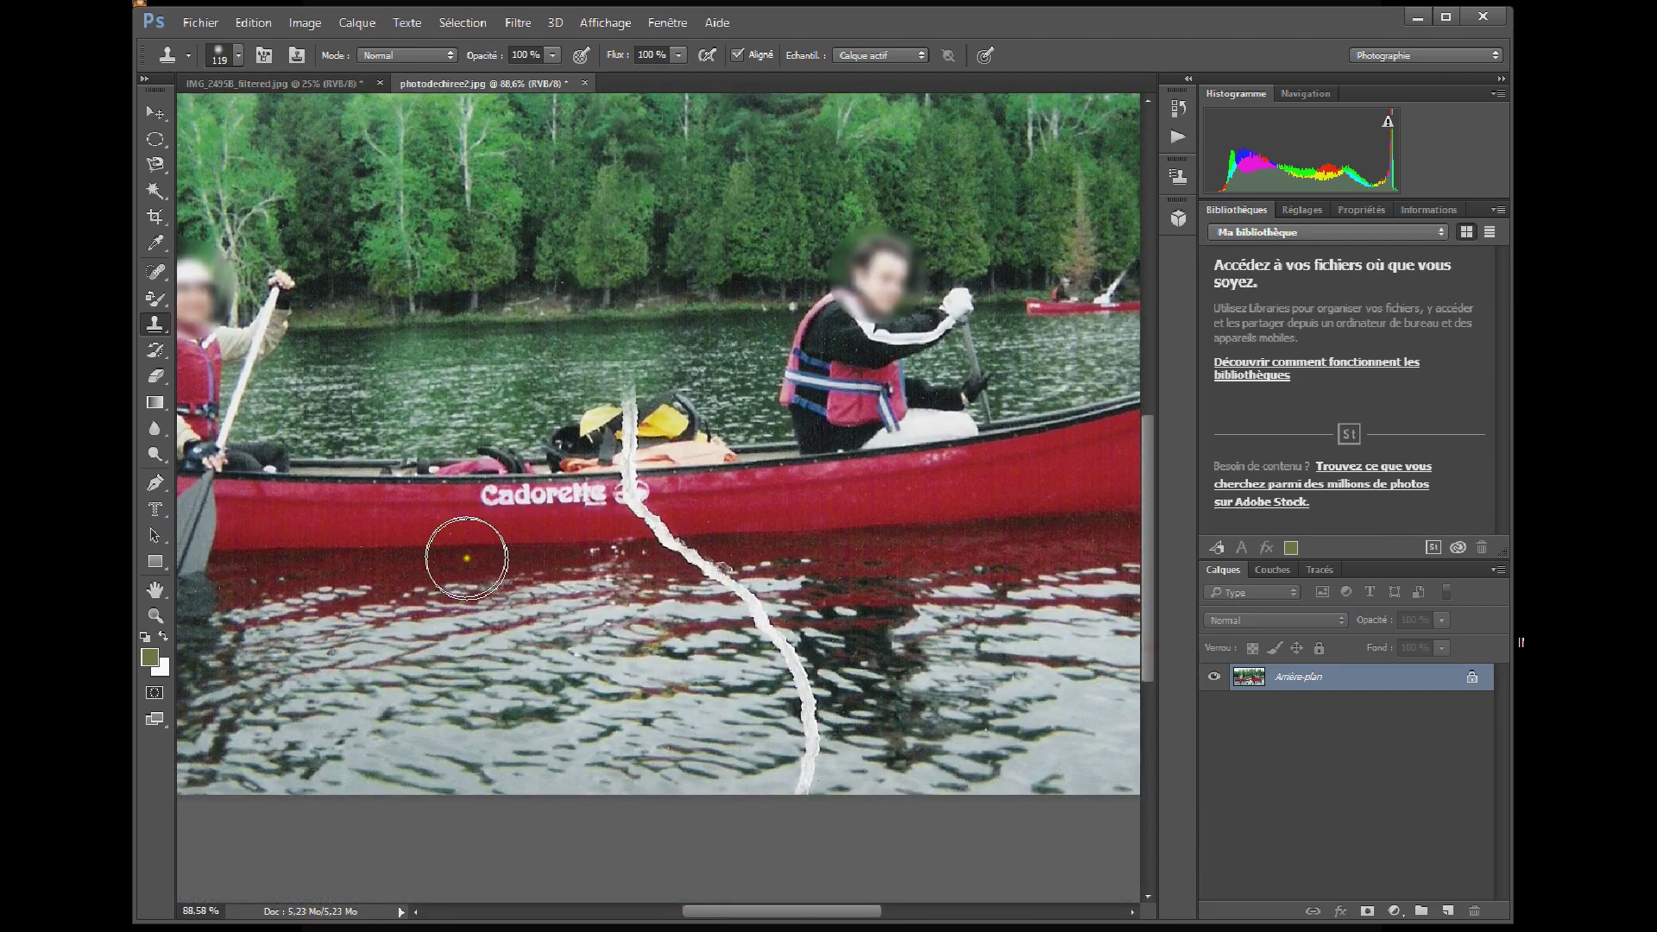
{"action": "scroll", "coordinate": [444, 609], "scroll_direction": "up", "scroll_amount": 5}
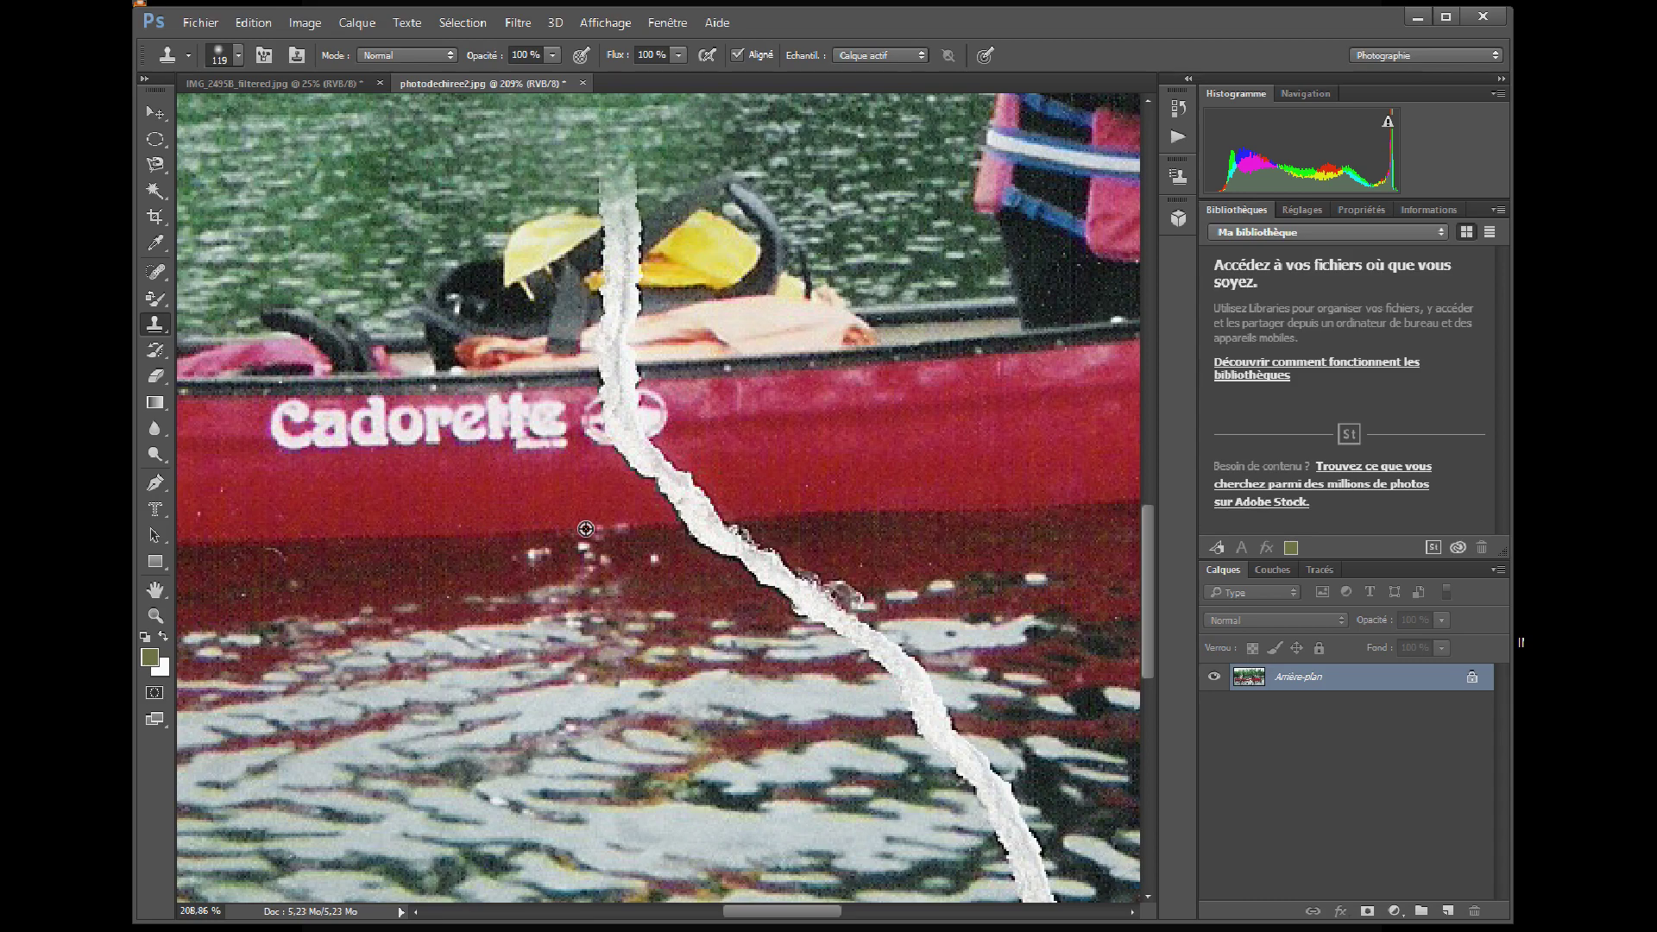
{"action": "mouse_move", "coordinate": [682, 533]}
{"action": "left_mouse_down"}
{"action": "mouse_move", "coordinate": [712, 522]}
{"action": "mouse_move", "coordinate": [683, 533]}
{"action": "left_mouse_up"}
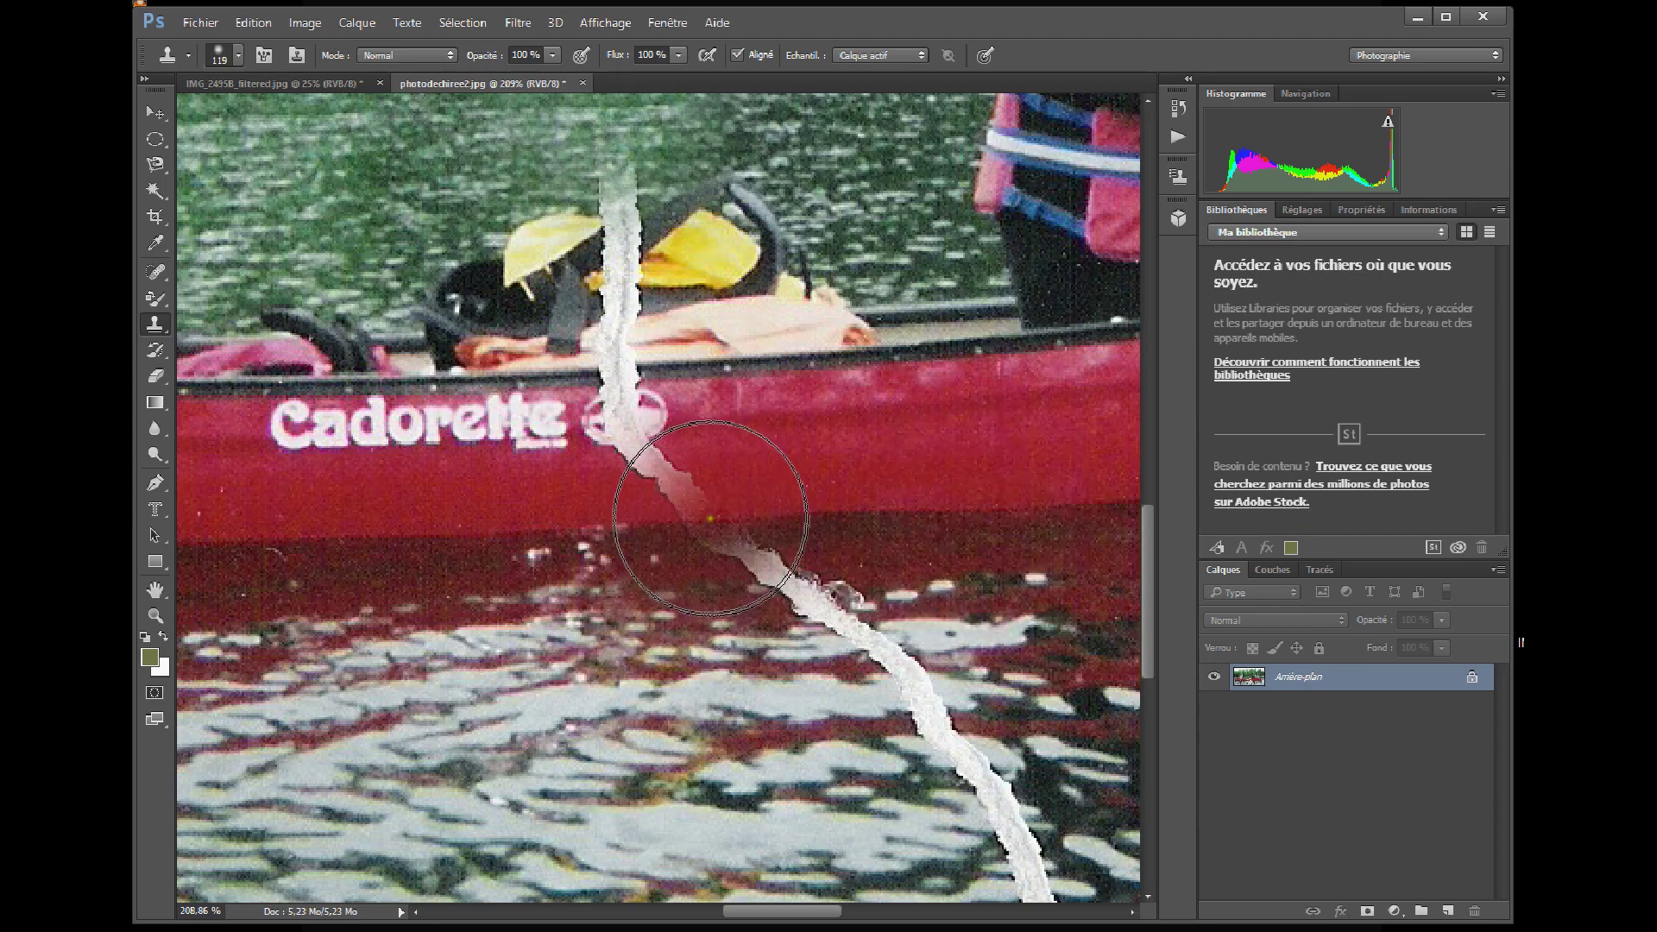
{"action": "left_click", "coordinate": [710, 518]}
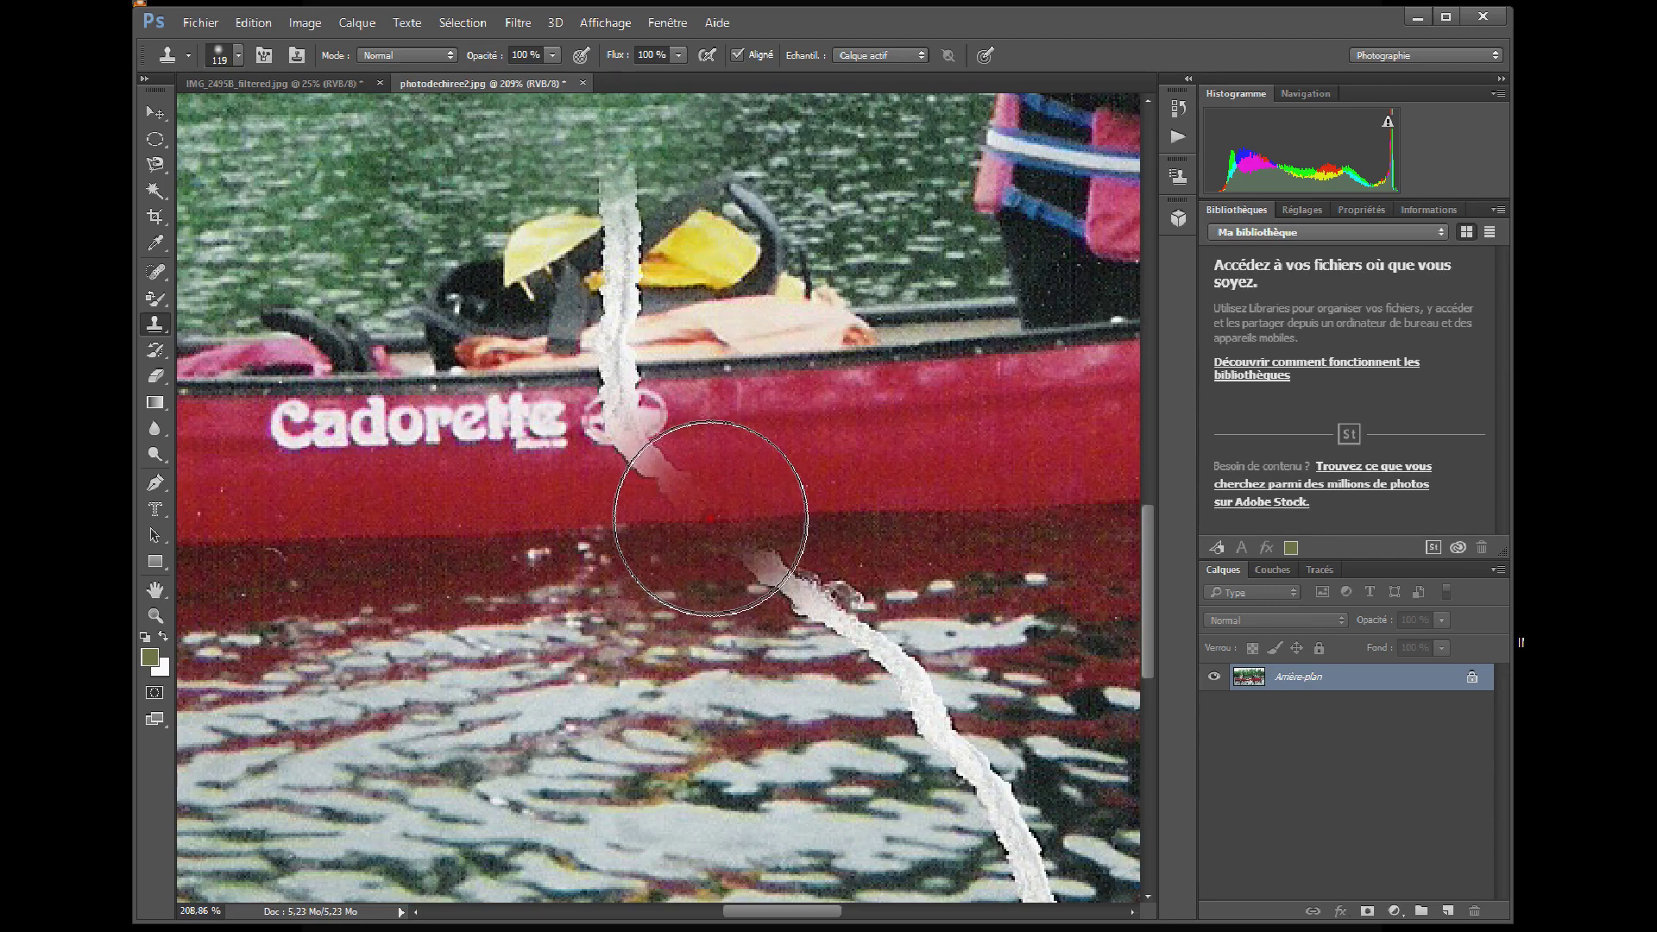
{"action": "mouse_move", "coordinate": [715, 522]}
{"action": "left_mouse_down"}
{"action": "mouse_move", "coordinate": [874, 636]}
{"action": "mouse_move", "coordinate": [991, 832]}
{"action": "mouse_move", "coordinate": [916, 728]}
{"action": "left_mouse_up"}
Step: Reduce the Clone Stamp brush to 32 px and clone lake water over the top of the tear above the yellow bags
{"action": "scroll", "coordinate": [917, 728], "scroll_direction": "down", "scroll_amount": 5}
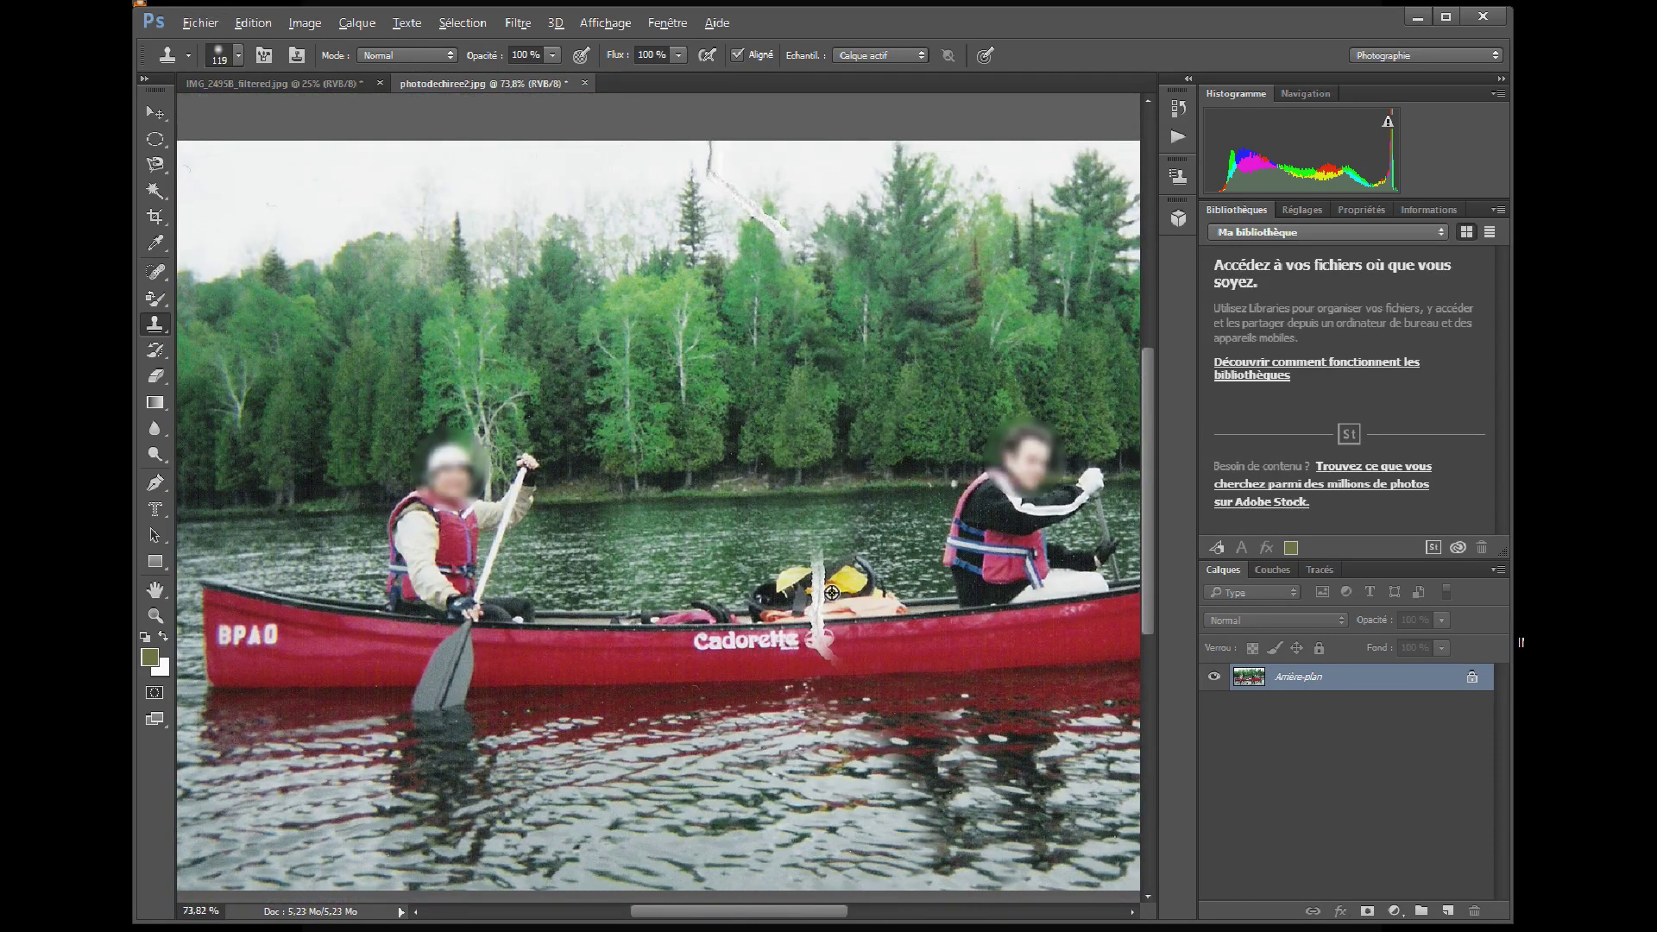
{"action": "scroll", "coordinate": [831, 592], "scroll_direction": "up", "scroll_amount": 6}
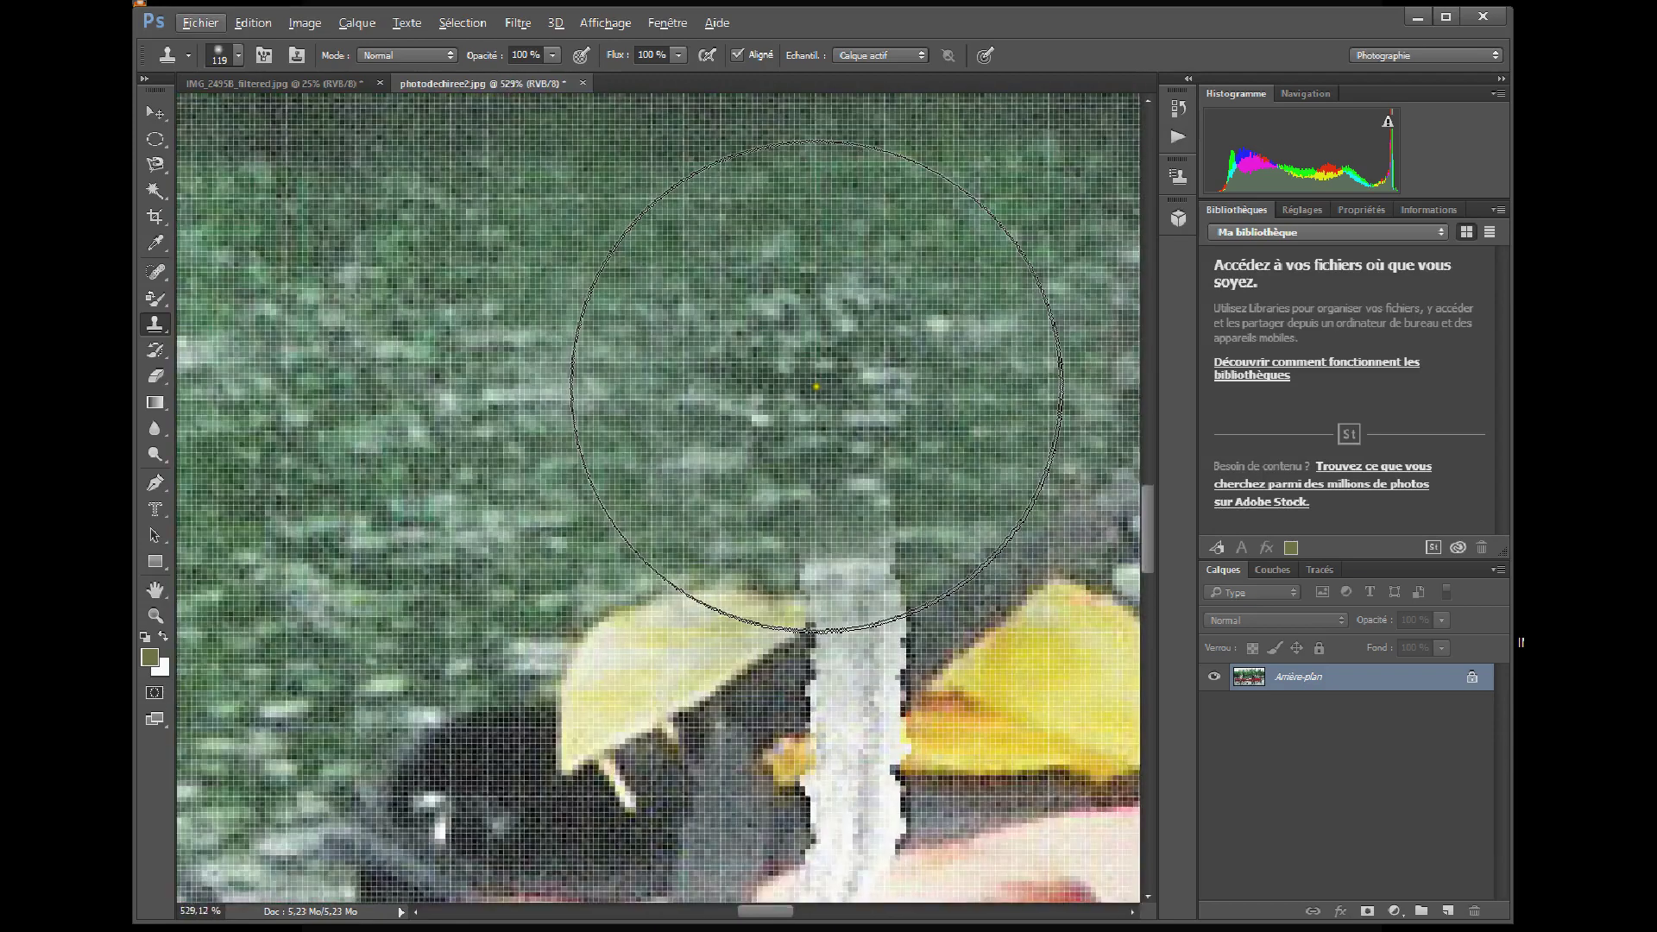
{"action": "left_click", "coordinate": [816, 386]}
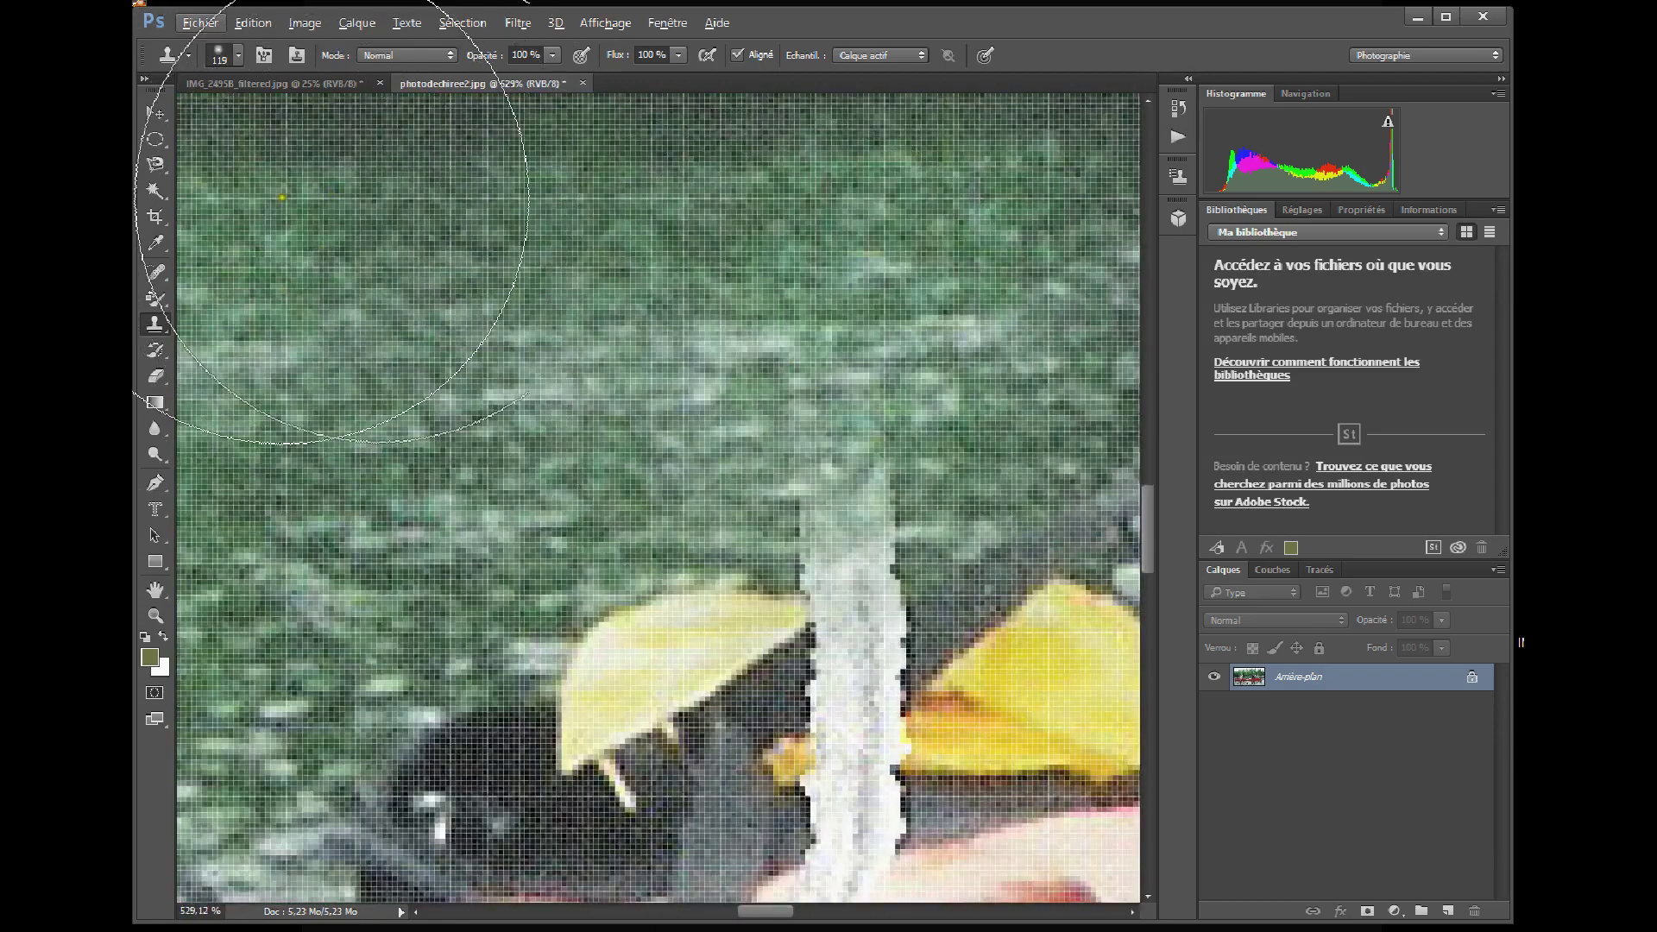
{"action": "left_click", "coordinate": [236, 58]}
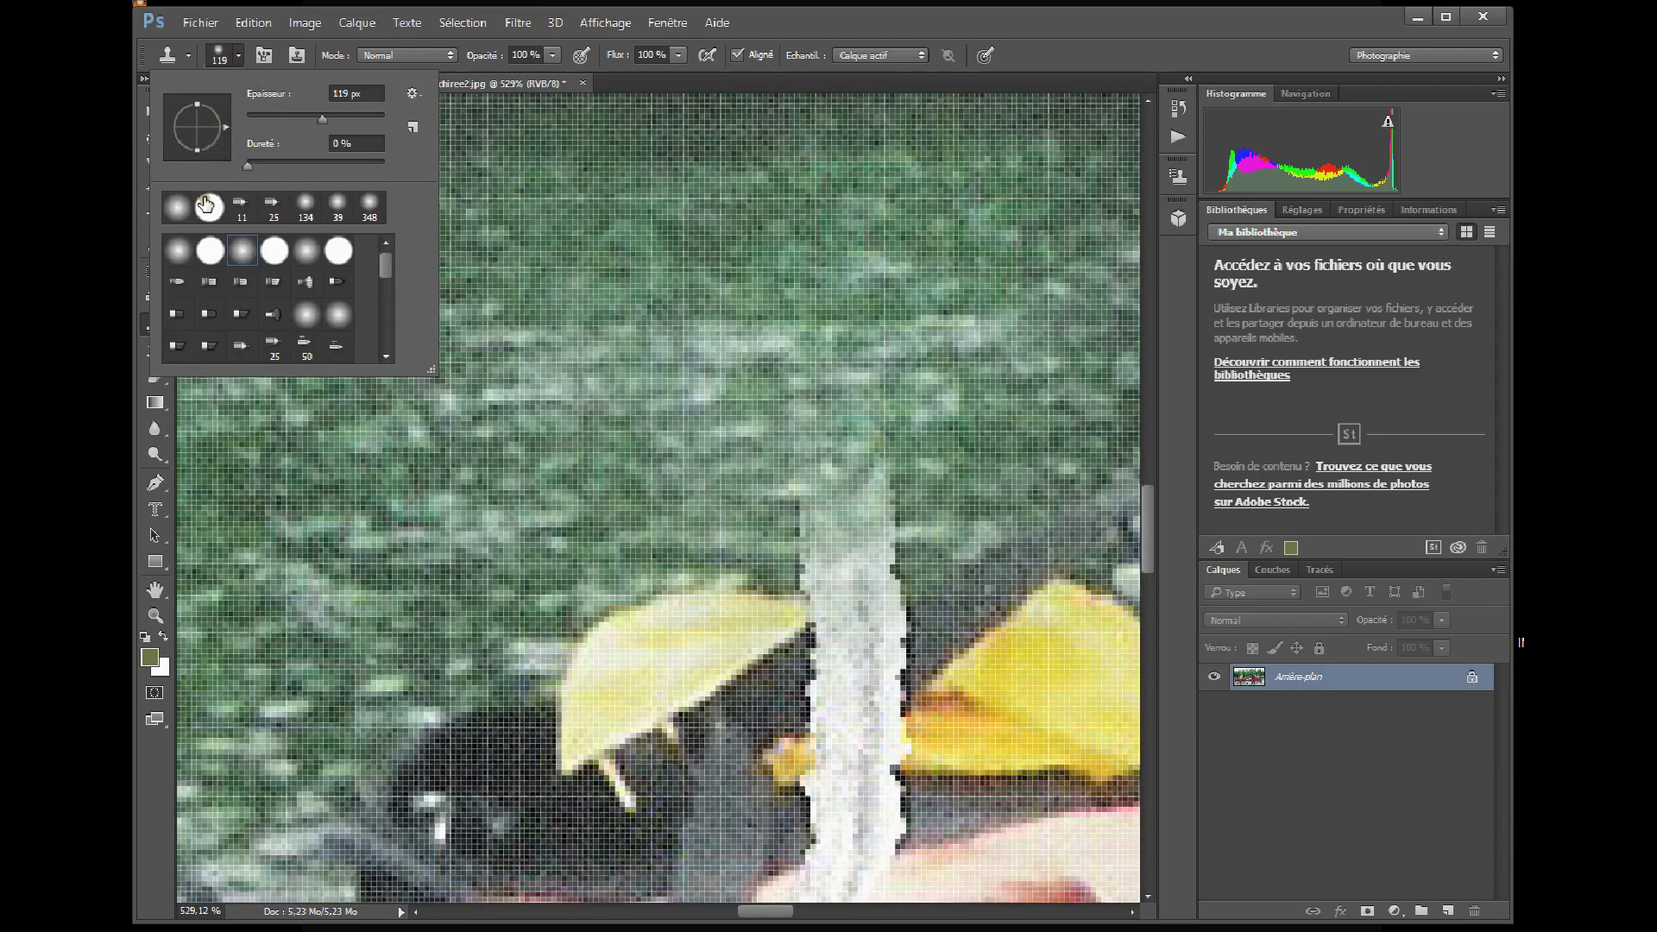
{"action": "left_click_drag", "start_coordinate": [285, 112], "coordinate": [292, 114]}
{"action": "left_click", "coordinate": [269, 119]}
{"action": "left_click", "coordinate": [577, 326]}
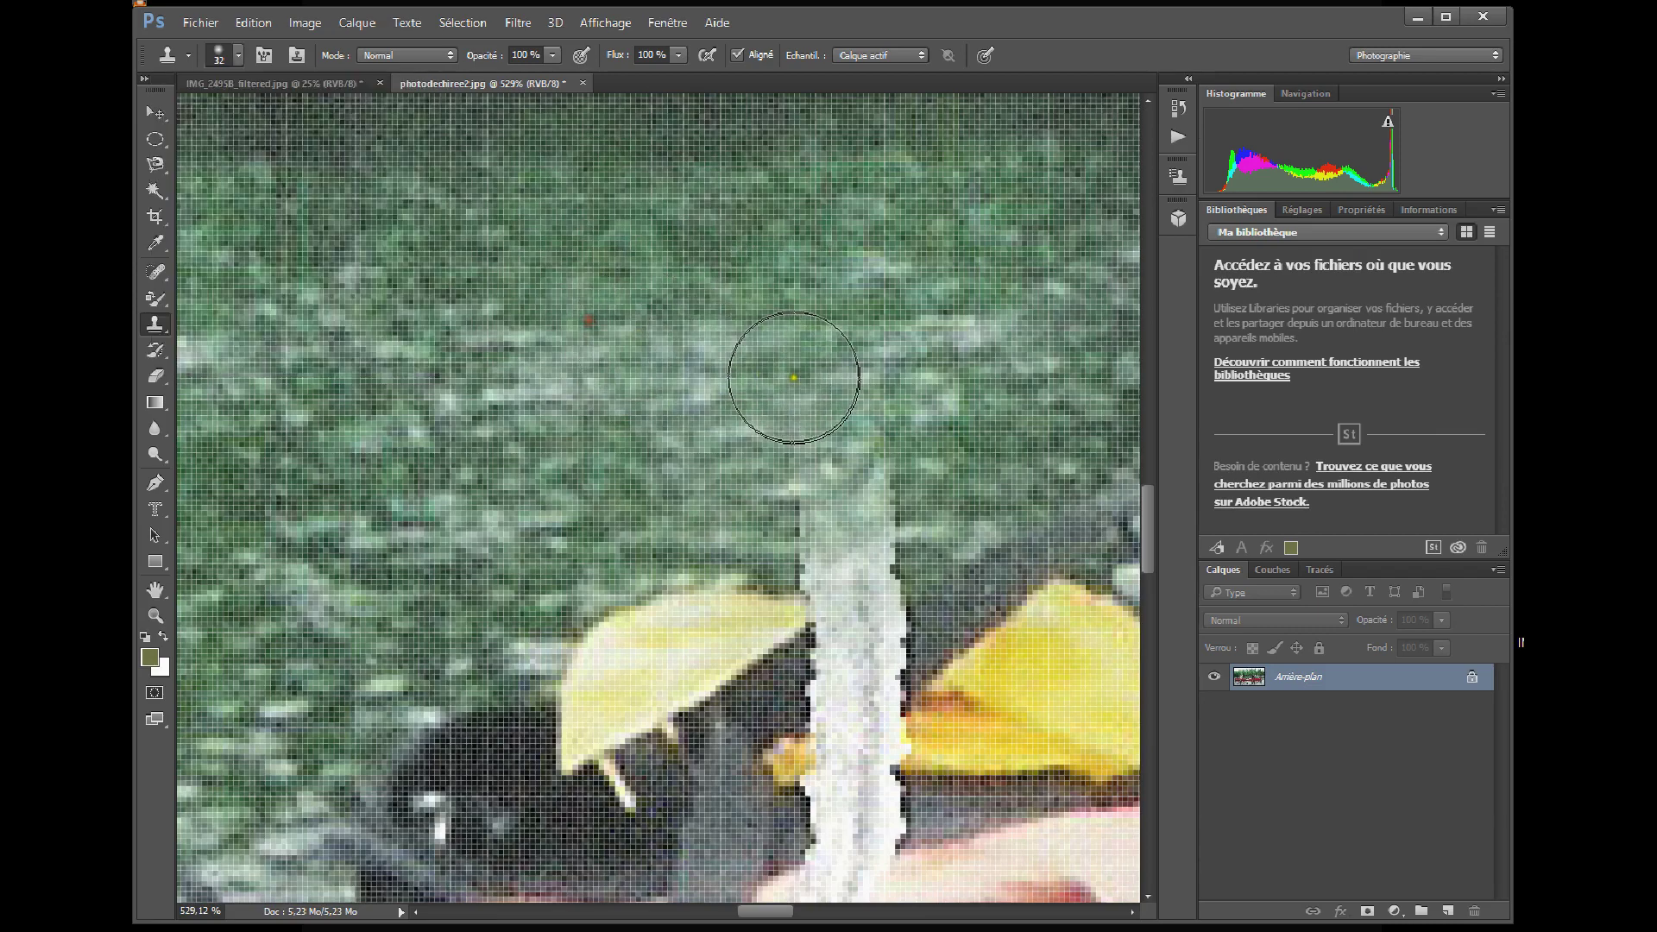
{"action": "mouse_move", "coordinate": [794, 377]}
{"action": "left_mouse_down"}
{"action": "mouse_move", "coordinate": [855, 389]}
{"action": "mouse_move", "coordinate": [819, 498]}
{"action": "mouse_move", "coordinate": [846, 475]}
{"action": "mouse_move", "coordinate": [872, 673]}
{"action": "mouse_move", "coordinate": [851, 685]}
{"action": "mouse_move", "coordinate": [878, 687]}
{"action": "left_mouse_up"}
Step: Set the Clone Stamp to a hard round brush of 11 px with 100% hardness for the detail between the yellow bags
{"action": "scroll", "coordinate": [976, 729], "scroll_direction": "up", "scroll_amount": 3}
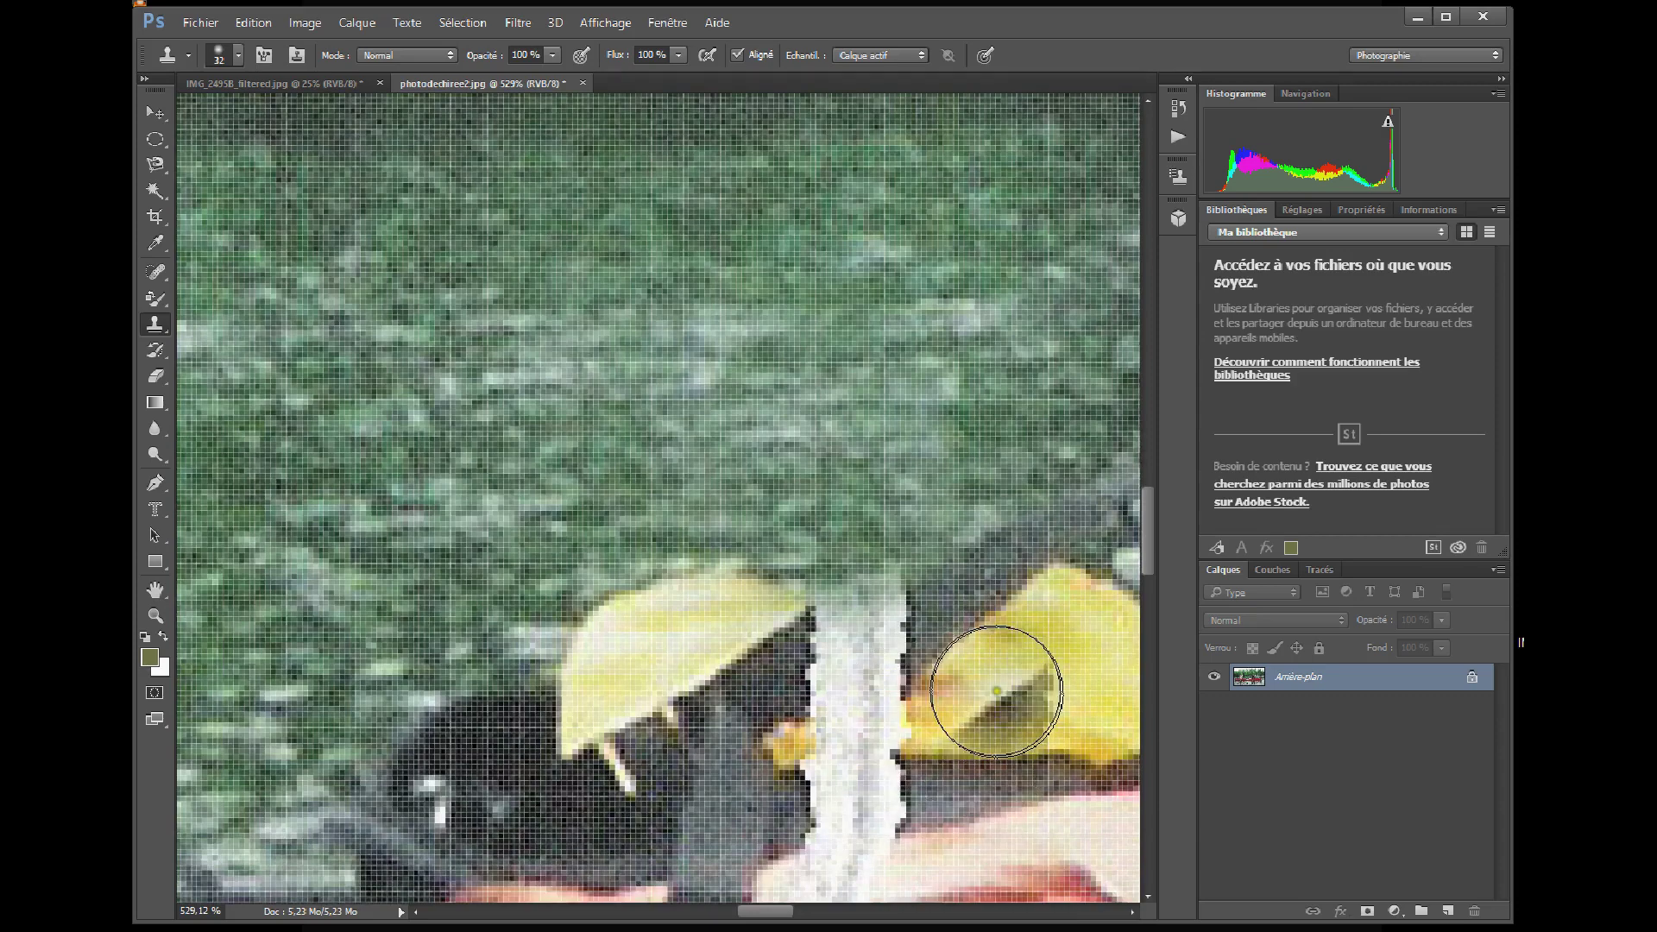
{"action": "scroll", "coordinate": [972, 718], "scroll_direction": "up", "scroll_amount": 2}
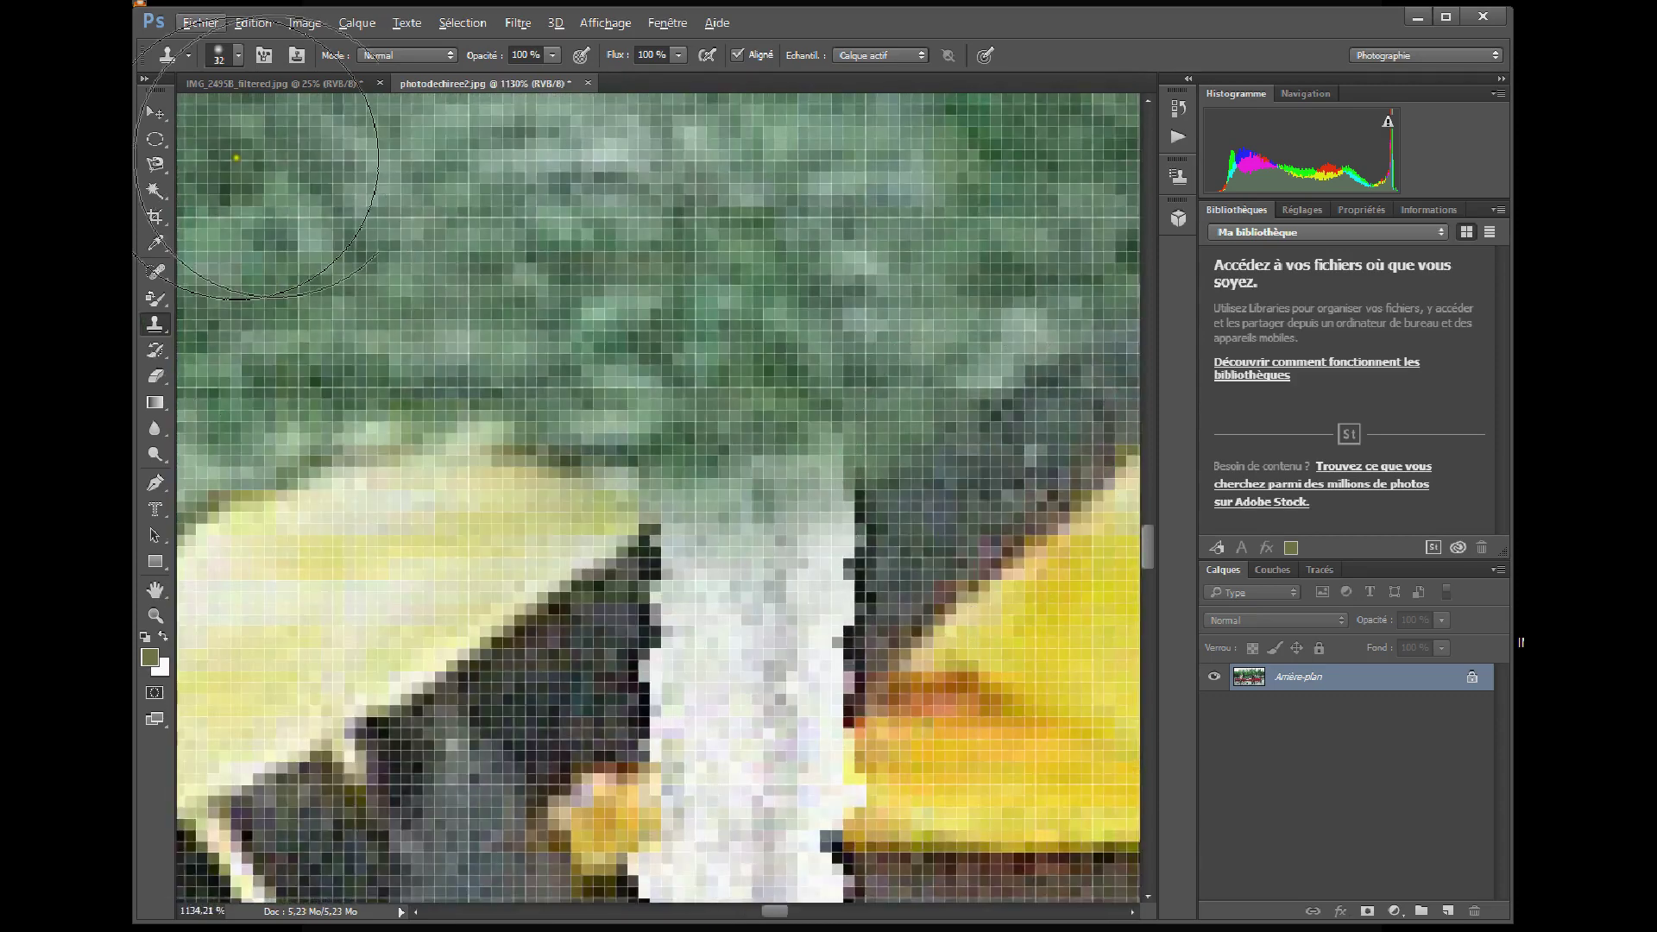
{"action": "left_click", "coordinate": [237, 55]}
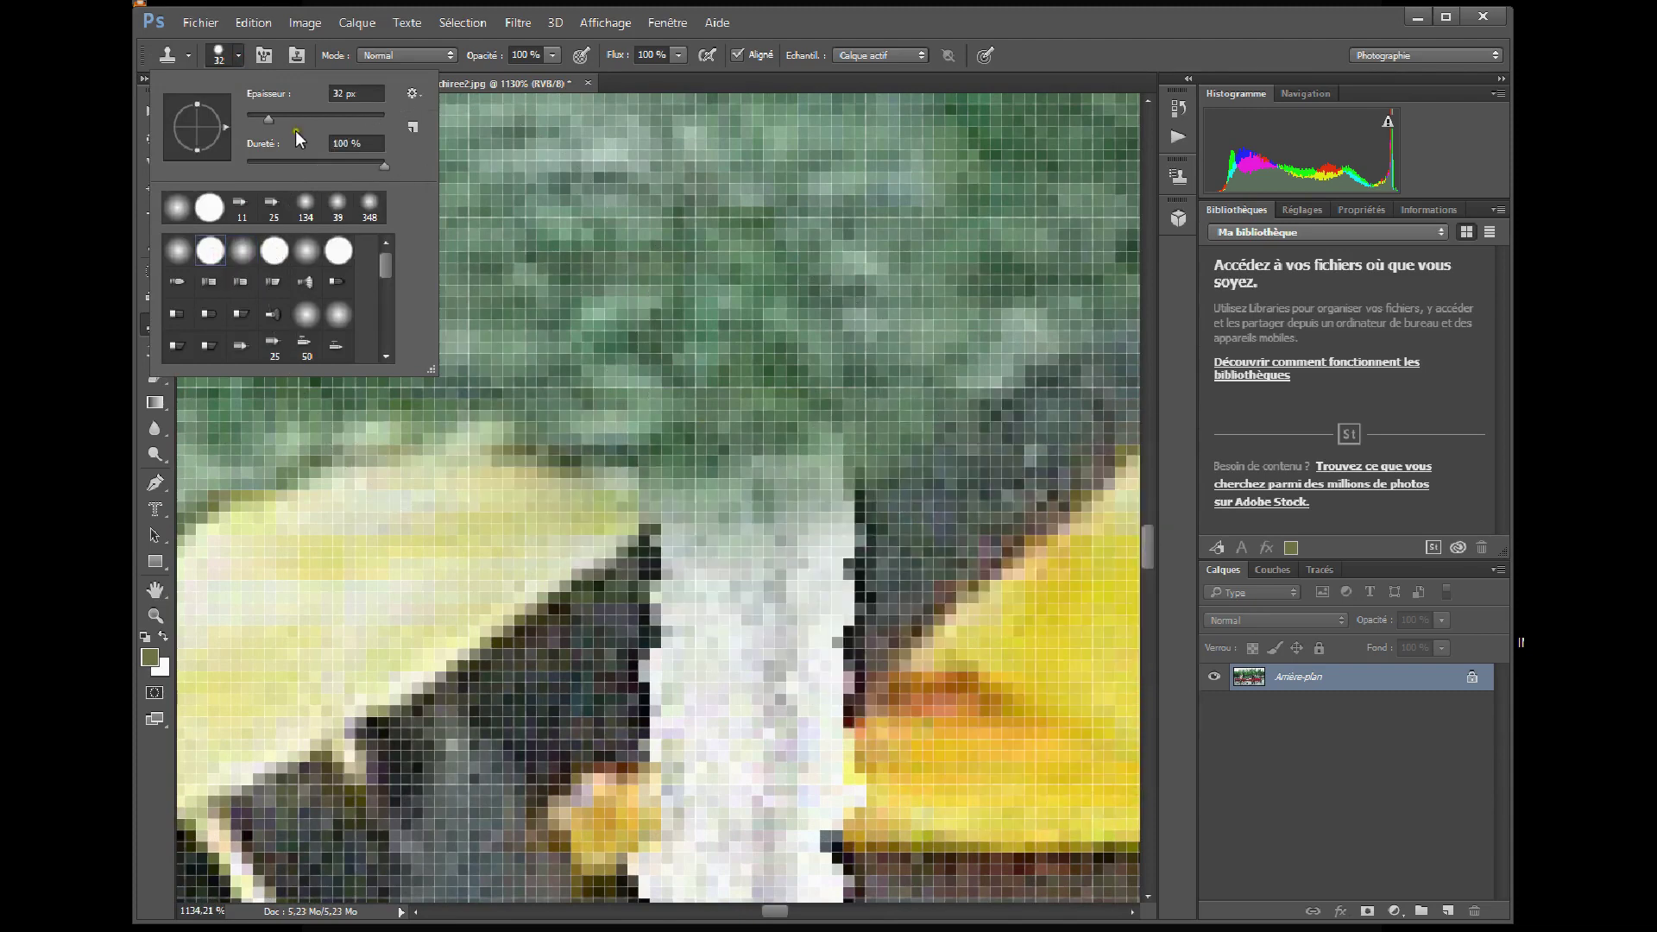
{"action": "left_click_drag", "start_coordinate": [264, 114], "coordinate": [254, 115]}
Step: Sample the dark grey strap on both sides of the tear and clone it across the white gap between the two yellow bags
{"action": "left_click", "coordinate": [1002, 458], "text": "alt"}
{"action": "left_click", "coordinate": [946, 499], "text": "alt"}
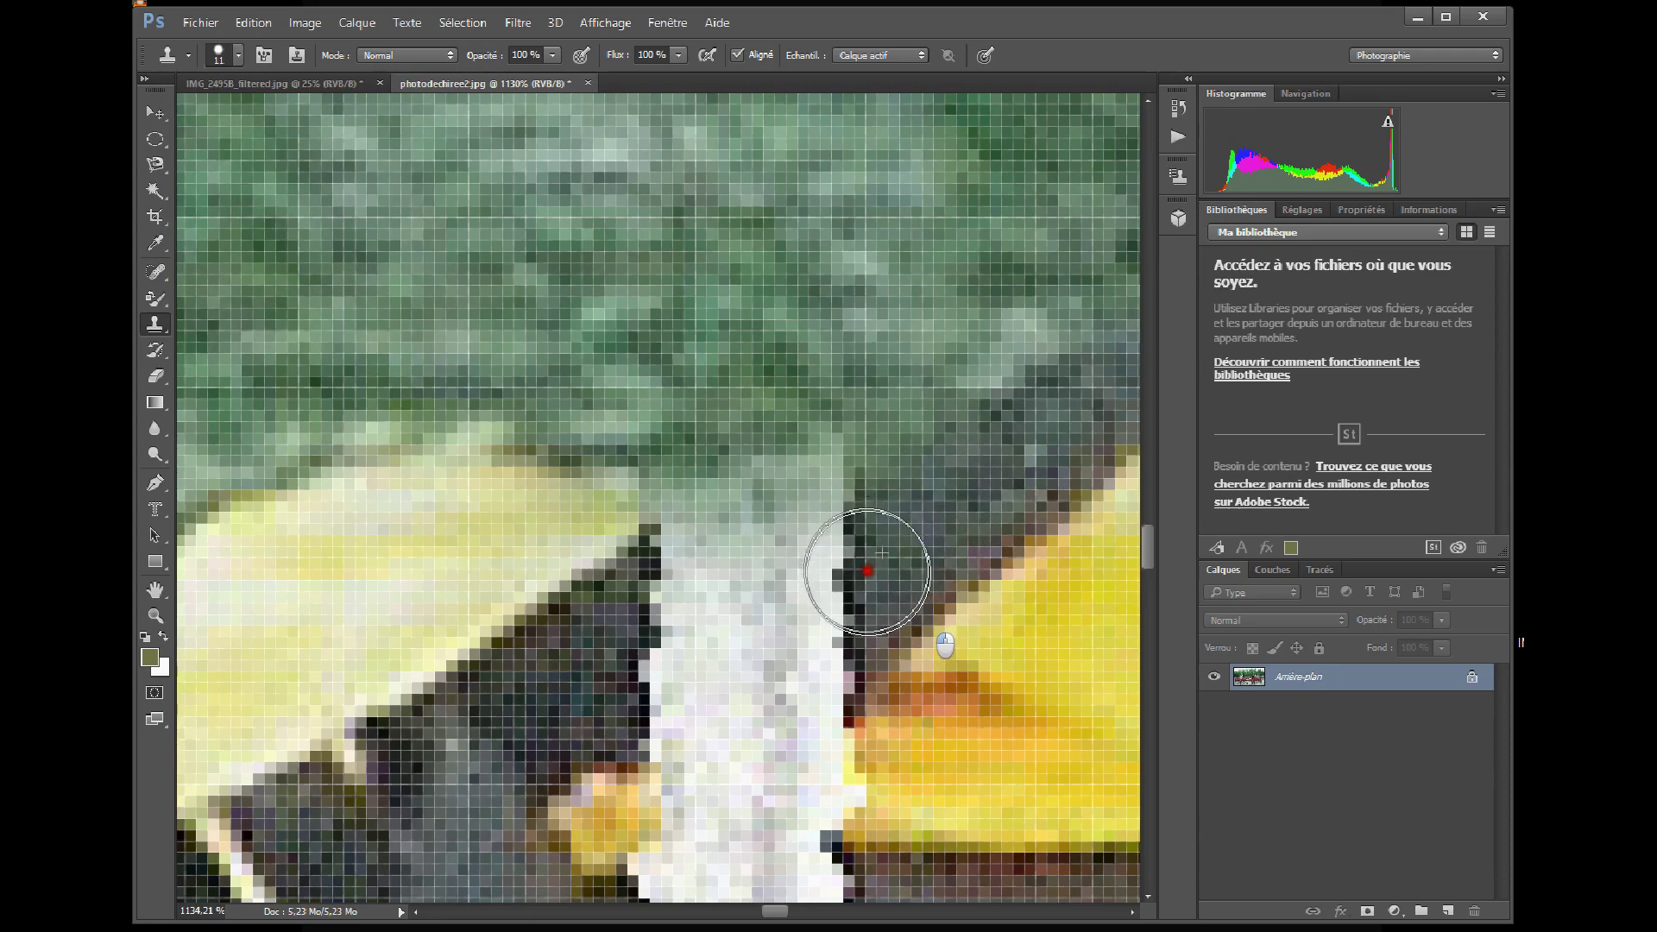
{"action": "mouse_move", "coordinate": [867, 572]}
{"action": "left_mouse_down"}
{"action": "mouse_move", "coordinate": [814, 597]}
{"action": "mouse_move", "coordinate": [847, 545]}
{"action": "mouse_move", "coordinate": [814, 552]}
{"action": "mouse_move", "coordinate": [801, 569]}
{"action": "mouse_move", "coordinate": [821, 619]}
{"action": "mouse_move", "coordinate": [802, 631]}
{"action": "mouse_move", "coordinate": [804, 575]}
{"action": "mouse_move", "coordinate": [737, 614]}
{"action": "mouse_move", "coordinate": [816, 631]}
{"action": "mouse_move", "coordinate": [746, 658]}
{"action": "mouse_move", "coordinate": [781, 630]}
{"action": "mouse_move", "coordinate": [782, 653]}
{"action": "mouse_move", "coordinate": [676, 695]}
{"action": "left_mouse_up"}
{"action": "left_click", "coordinate": [920, 532], "text": "alt"}
{"action": "left_click", "coordinate": [530, 701]}
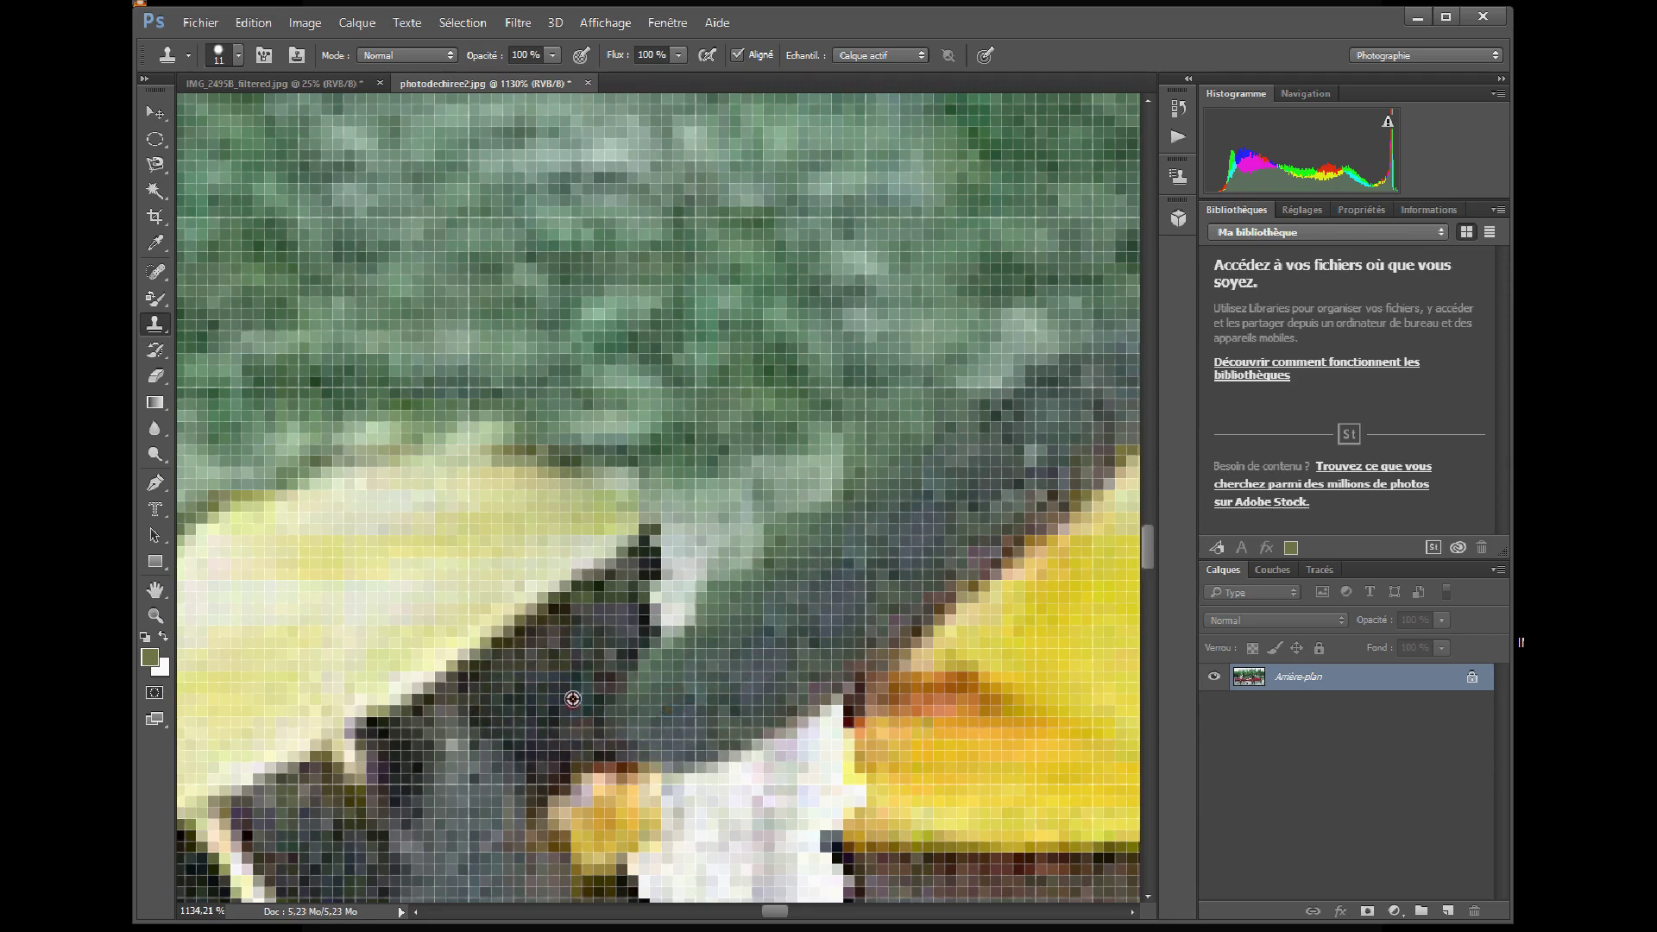
{"action": "left_click", "coordinate": [572, 698], "text": "alt"}
{"action": "mouse_move", "coordinate": [572, 698]}
{"action": "left_mouse_down"}
{"action": "mouse_move", "coordinate": [732, 563]}
{"action": "mouse_move", "coordinate": [1070, 413]}
{"action": "left_mouse_up"}
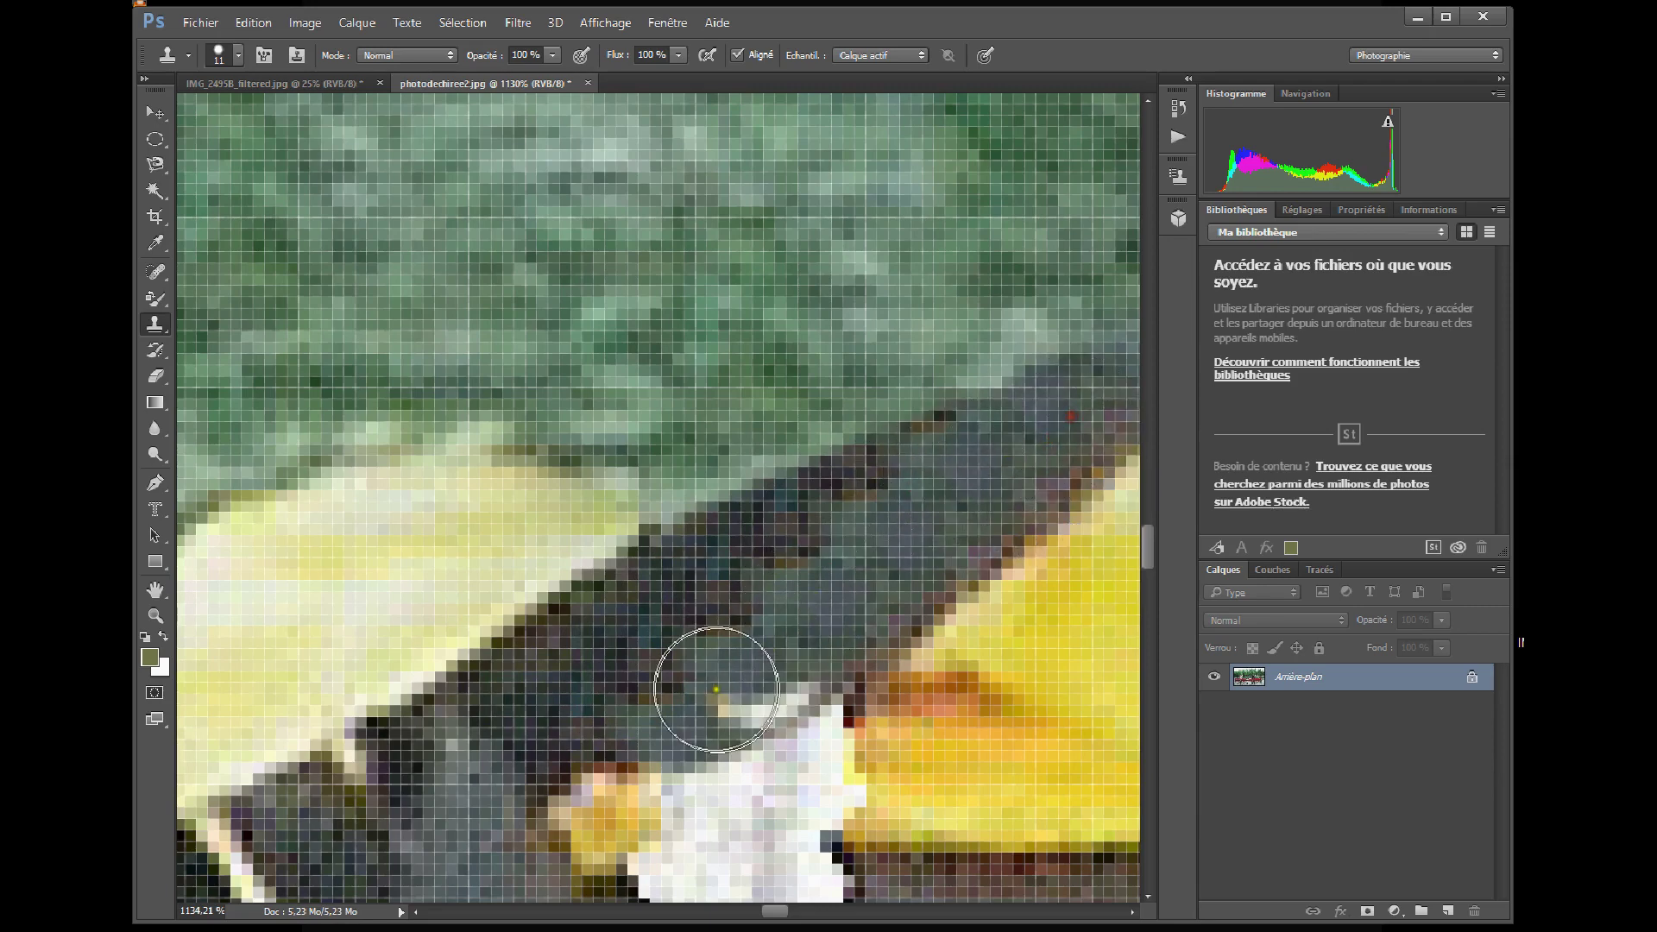
{"action": "left_click", "coordinate": [716, 691]}
Step: Rebuild the torn edge of the orange-yellow bag and clone the dark strap down beside it over the tear
{"action": "left_click", "coordinate": [970, 771], "text": "alt"}
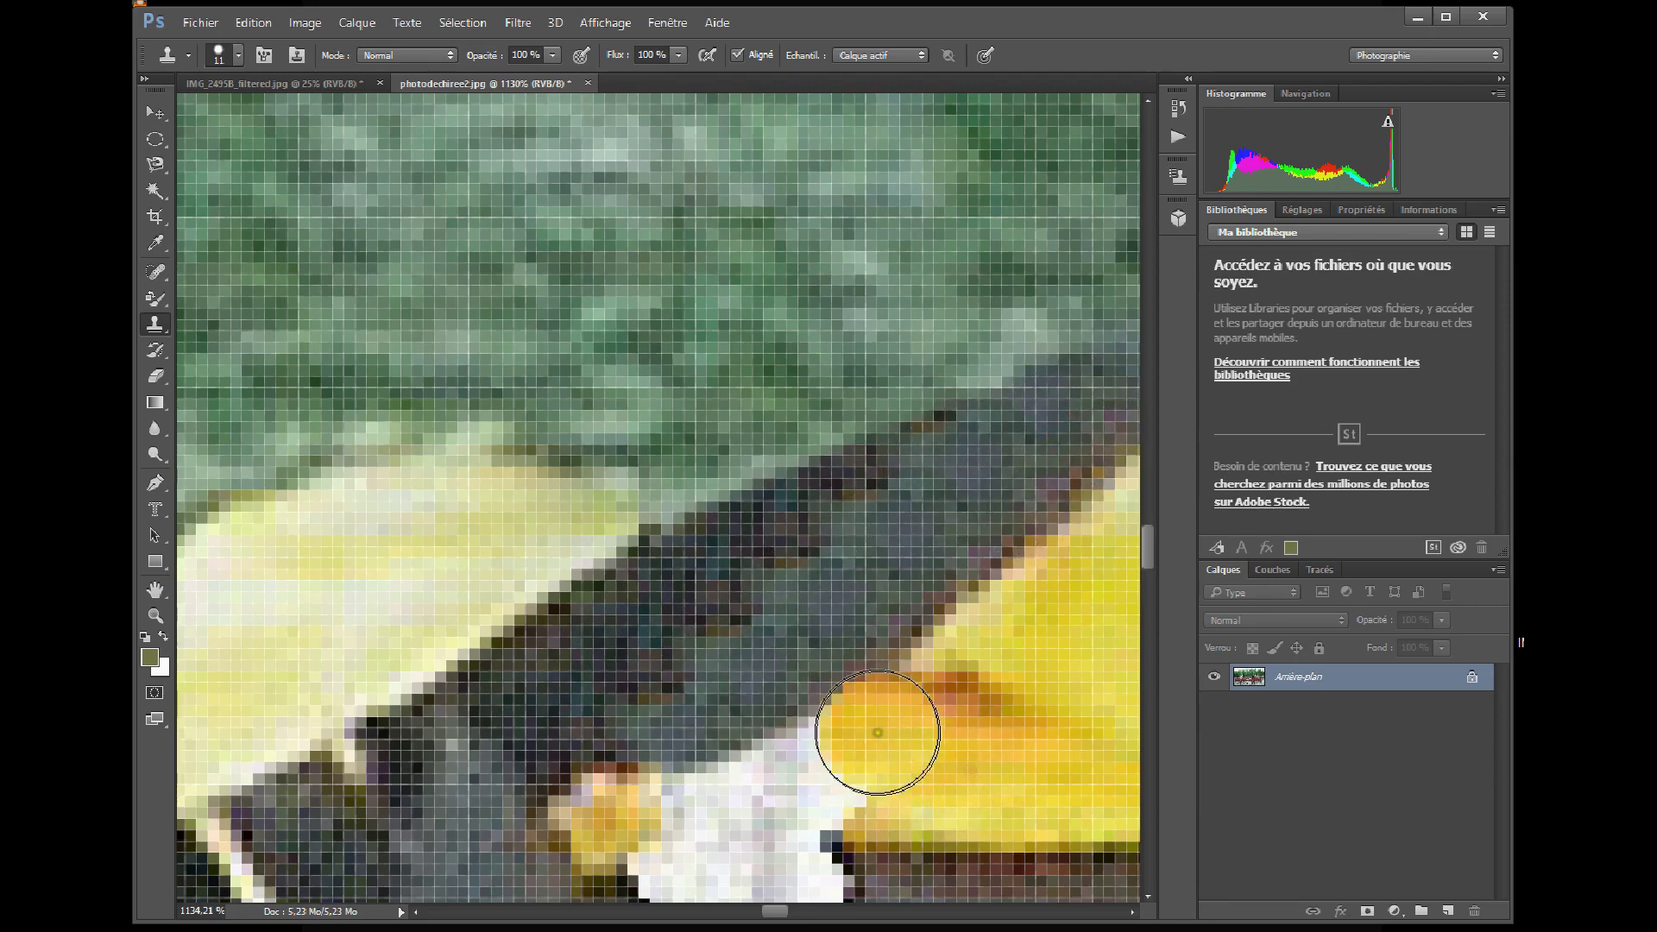
{"action": "left_click", "coordinate": [853, 767]}
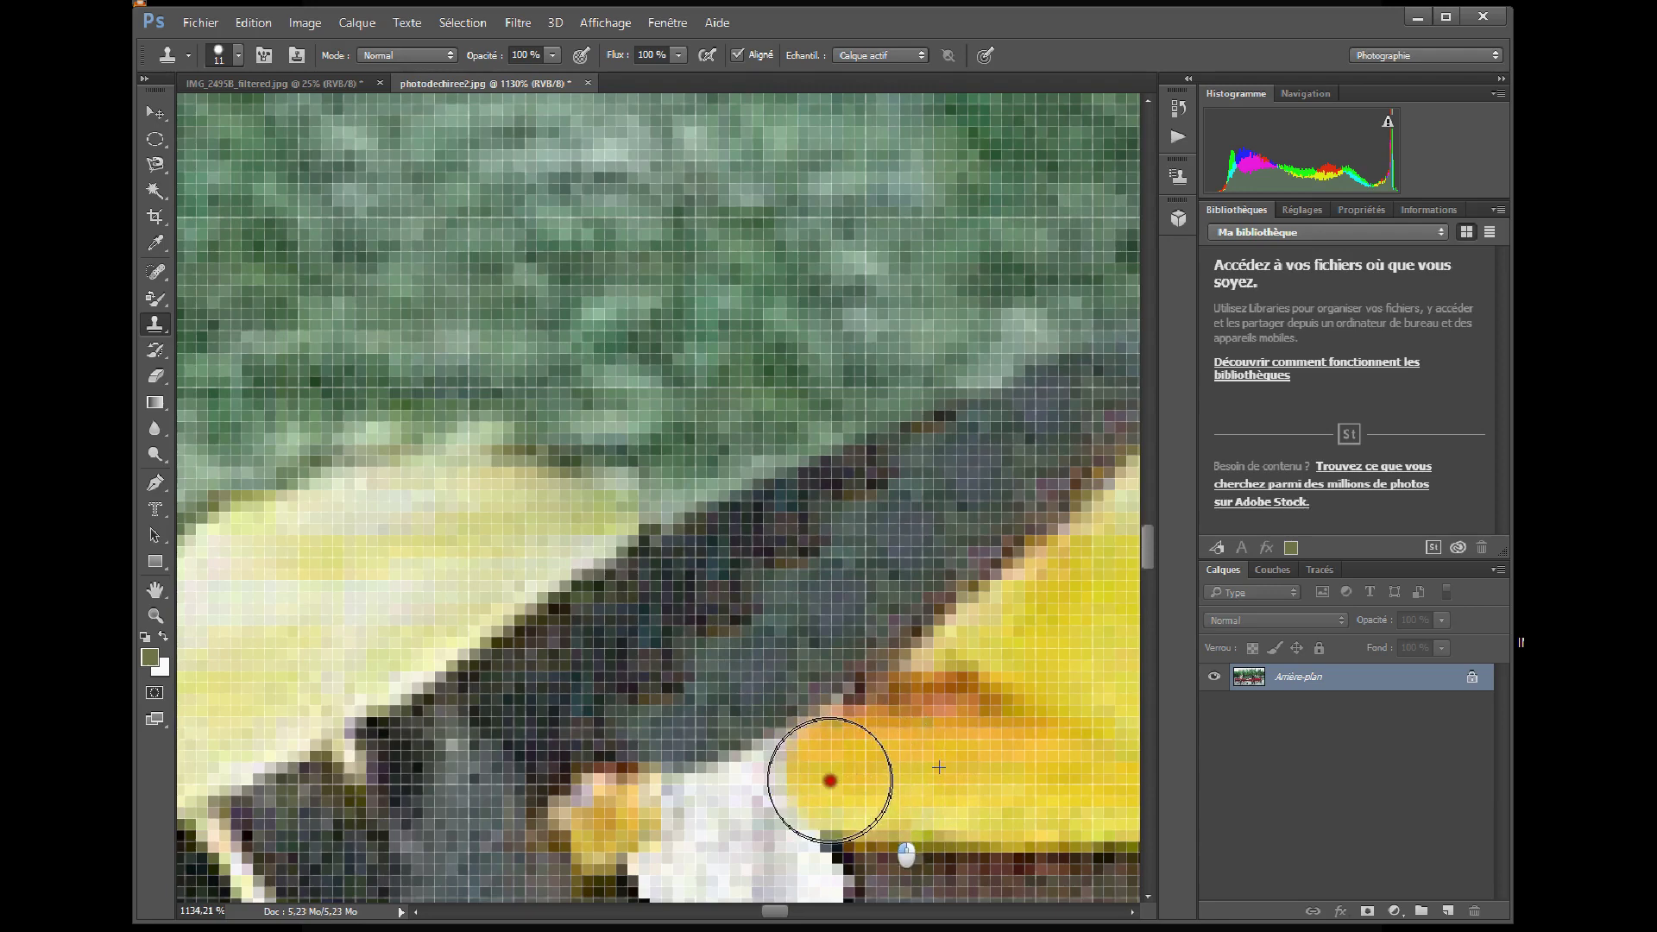
{"action": "left_click_drag", "start_coordinate": [828, 777], "coordinate": [857, 750]}
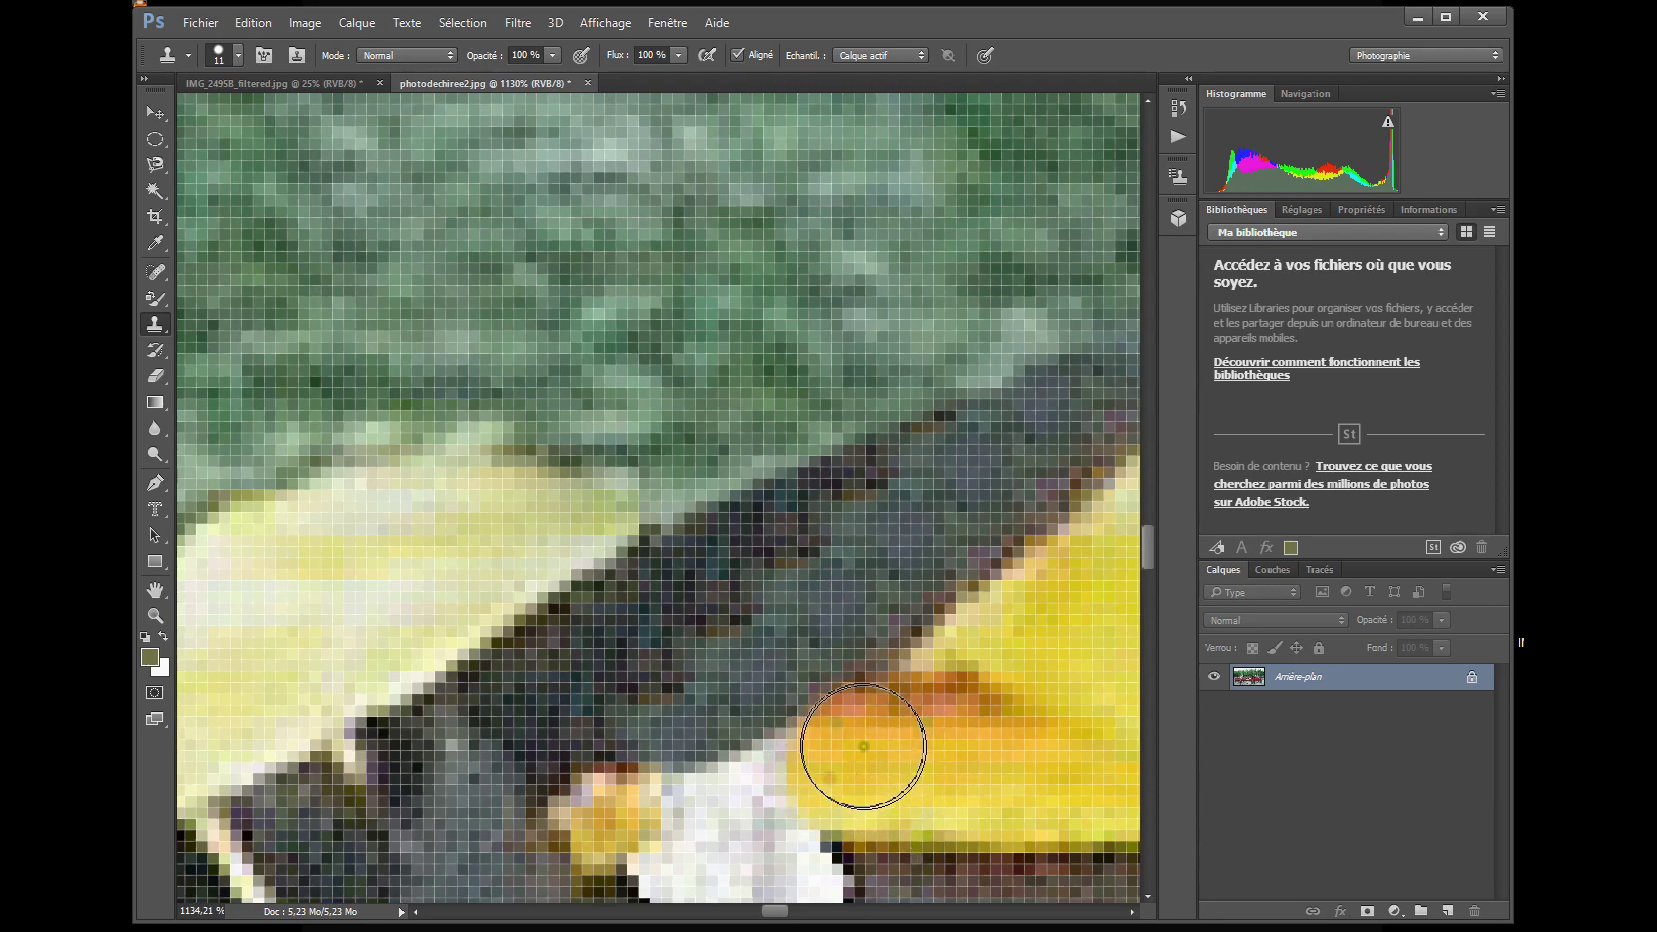
{"action": "left_click", "coordinate": [775, 645], "text": "alt"}
{"action": "mouse_move", "coordinate": [770, 698]}
{"action": "left_mouse_down"}
{"action": "mouse_move", "coordinate": [743, 725]}
{"action": "mouse_move", "coordinate": [743, 711]}
{"action": "mouse_move", "coordinate": [706, 736]}
{"action": "mouse_move", "coordinate": [645, 724]}
{"action": "mouse_move", "coordinate": [561, 769]}
{"action": "left_mouse_up"}
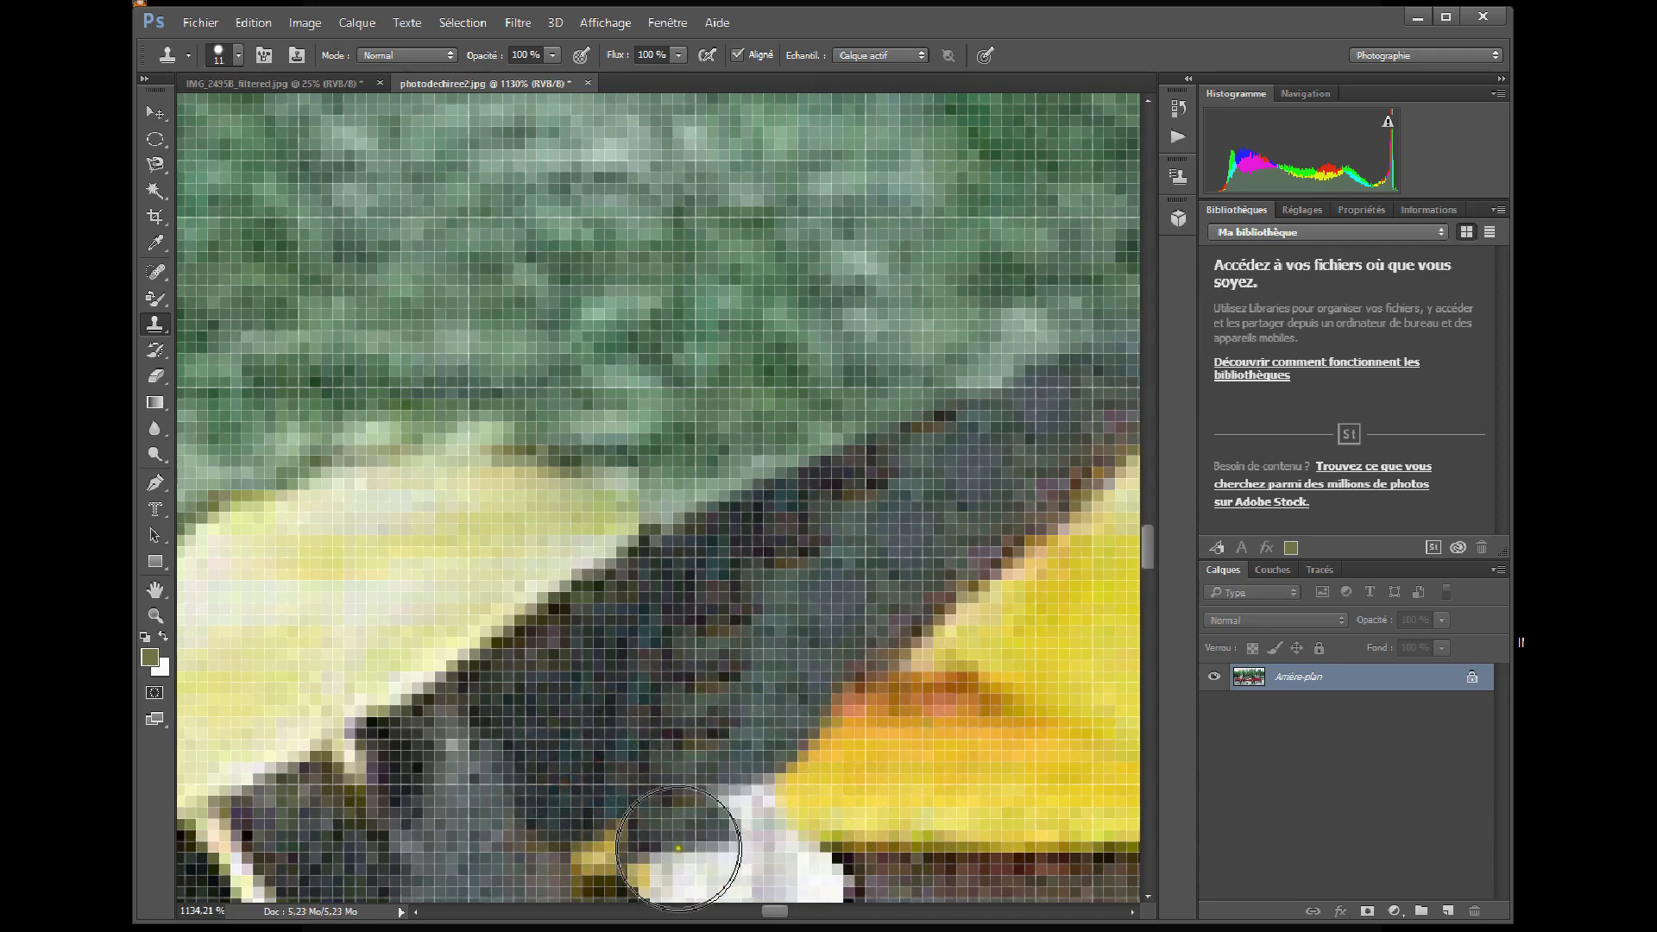
Step: Clone the yellow bag's bottom edge and the brown band across the tear, and cover the surplus yellow with the dark strap
{"action": "scroll", "coordinate": [1035, 673], "scroll_direction": "down", "scroll_amount": 5}
{"action": "key", "text": "alt"}
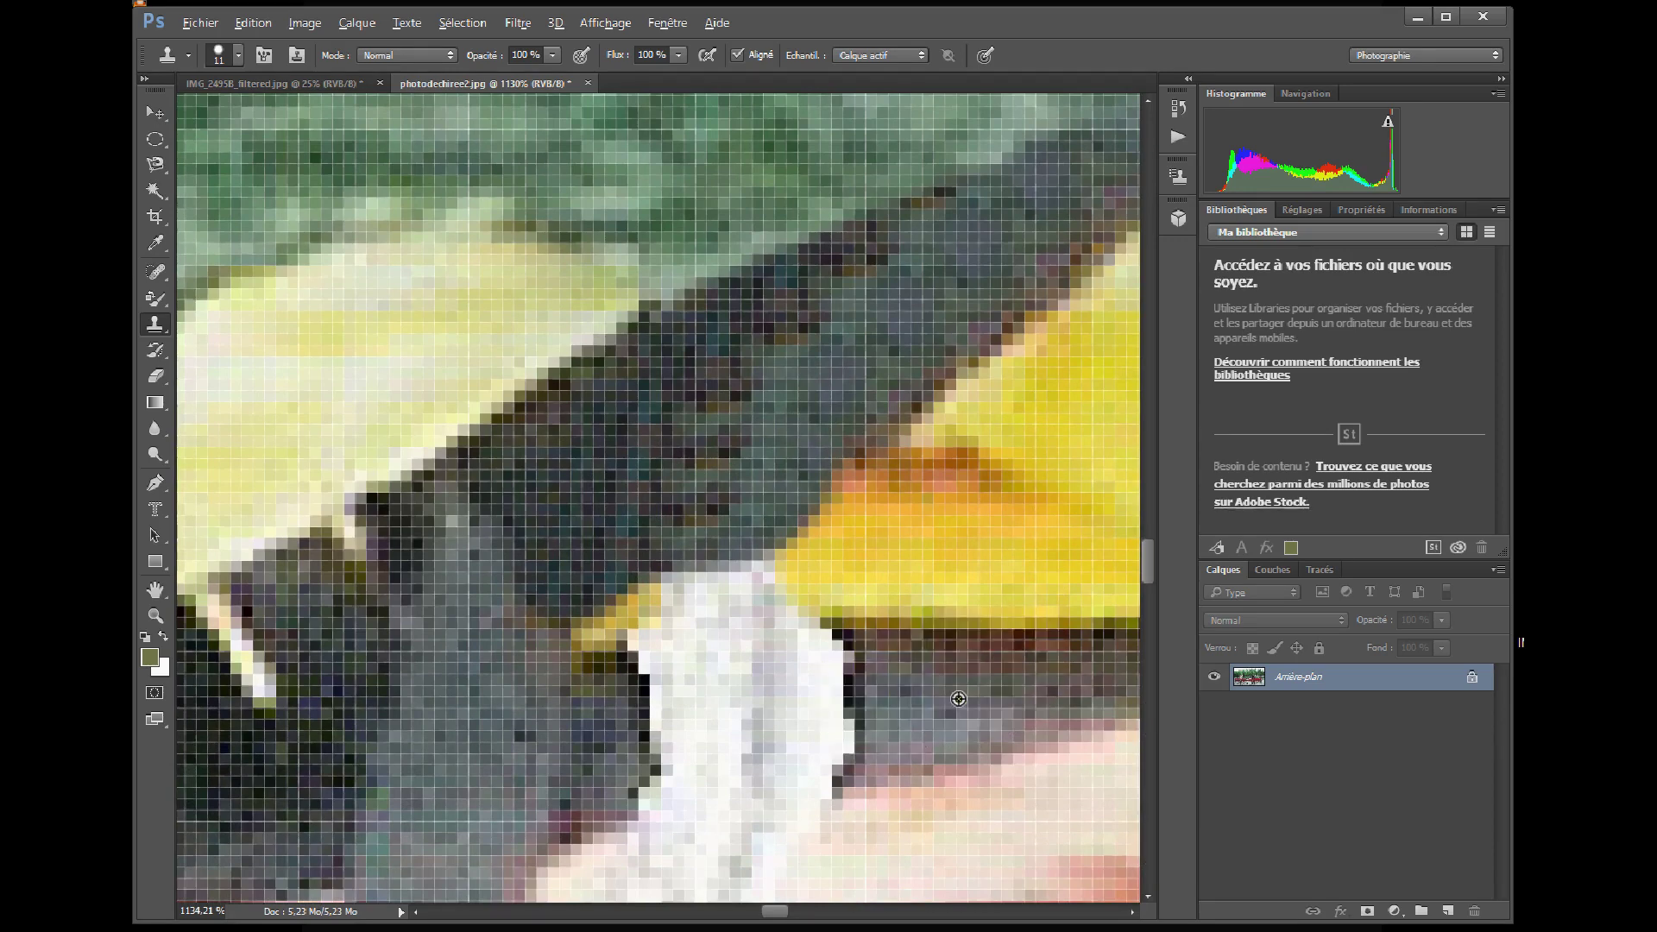
{"action": "mouse_move", "coordinate": [901, 627]}
{"action": "left_mouse_down"}
{"action": "mouse_move", "coordinate": [803, 621]}
{"action": "mouse_move", "coordinate": [648, 657]}
{"action": "left_mouse_up"}
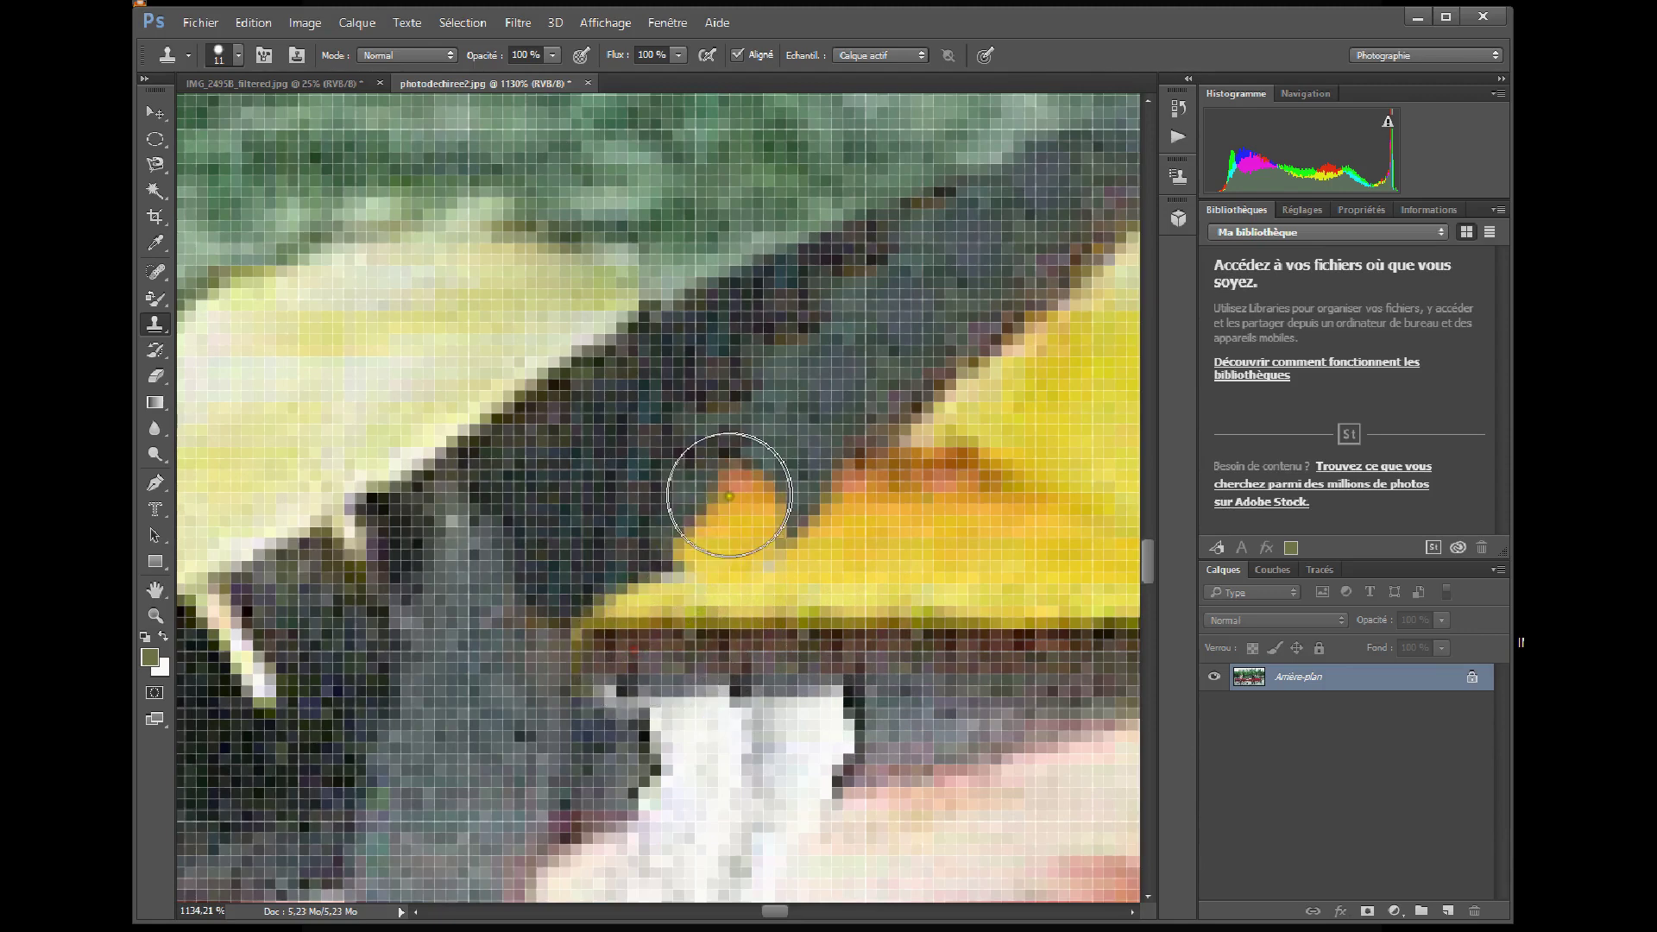
{"action": "key", "text": "alt"}
{"action": "left_click", "coordinate": [724, 432], "text": "alt"}
{"action": "mouse_move", "coordinate": [721, 499]}
{"action": "left_mouse_down"}
{"action": "mouse_move", "coordinate": [653, 566]}
{"action": "mouse_move", "coordinate": [589, 567]}
{"action": "left_mouse_up"}
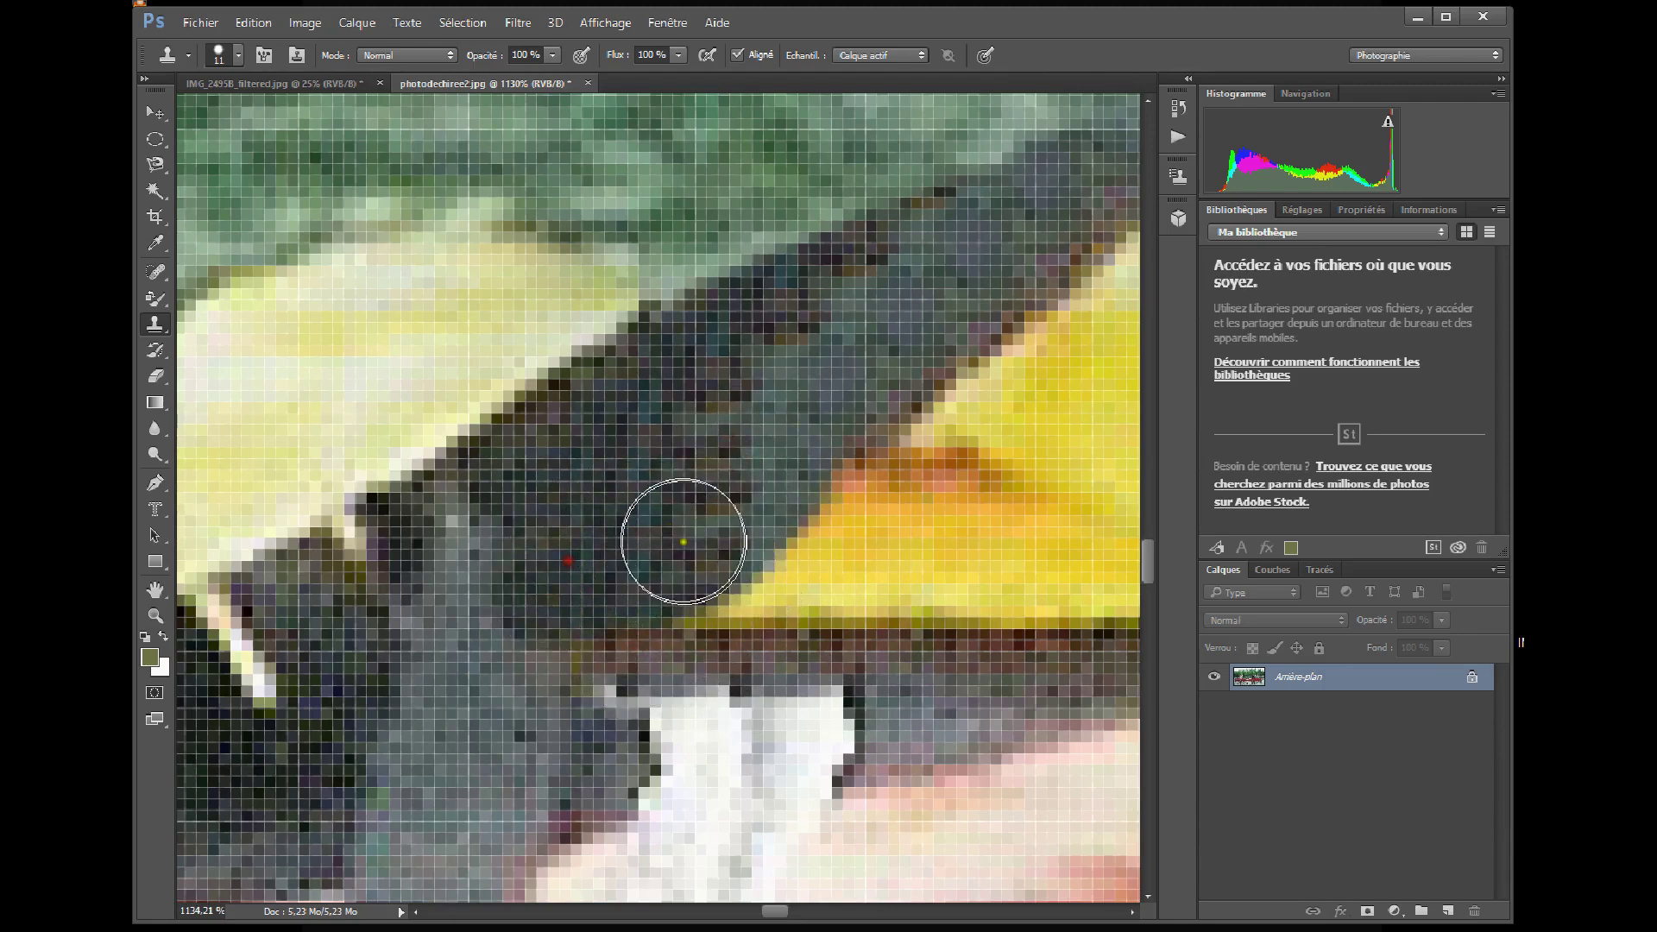
Step: Clone the grey band under the yellow bag and the cream cloth with its red stripe across the tear
{"action": "scroll", "coordinate": [1011, 821], "scroll_direction": "down", "scroll_amount": 6}
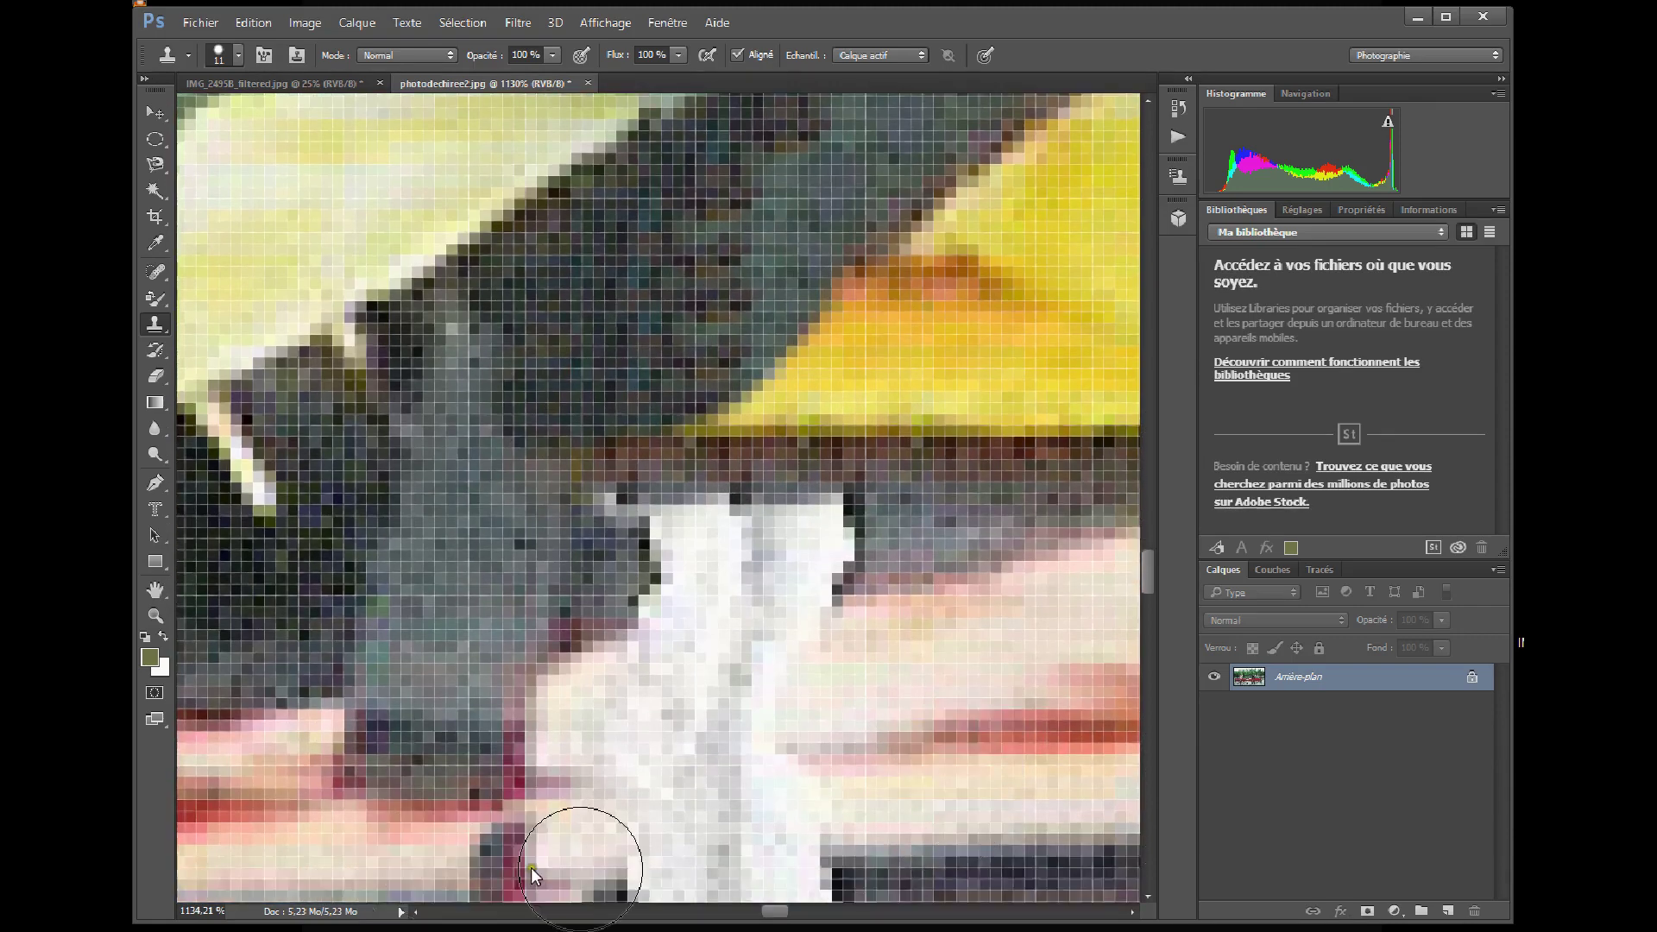
{"action": "scroll", "coordinate": [641, 800], "scroll_direction": "down", "scroll_amount": 2}
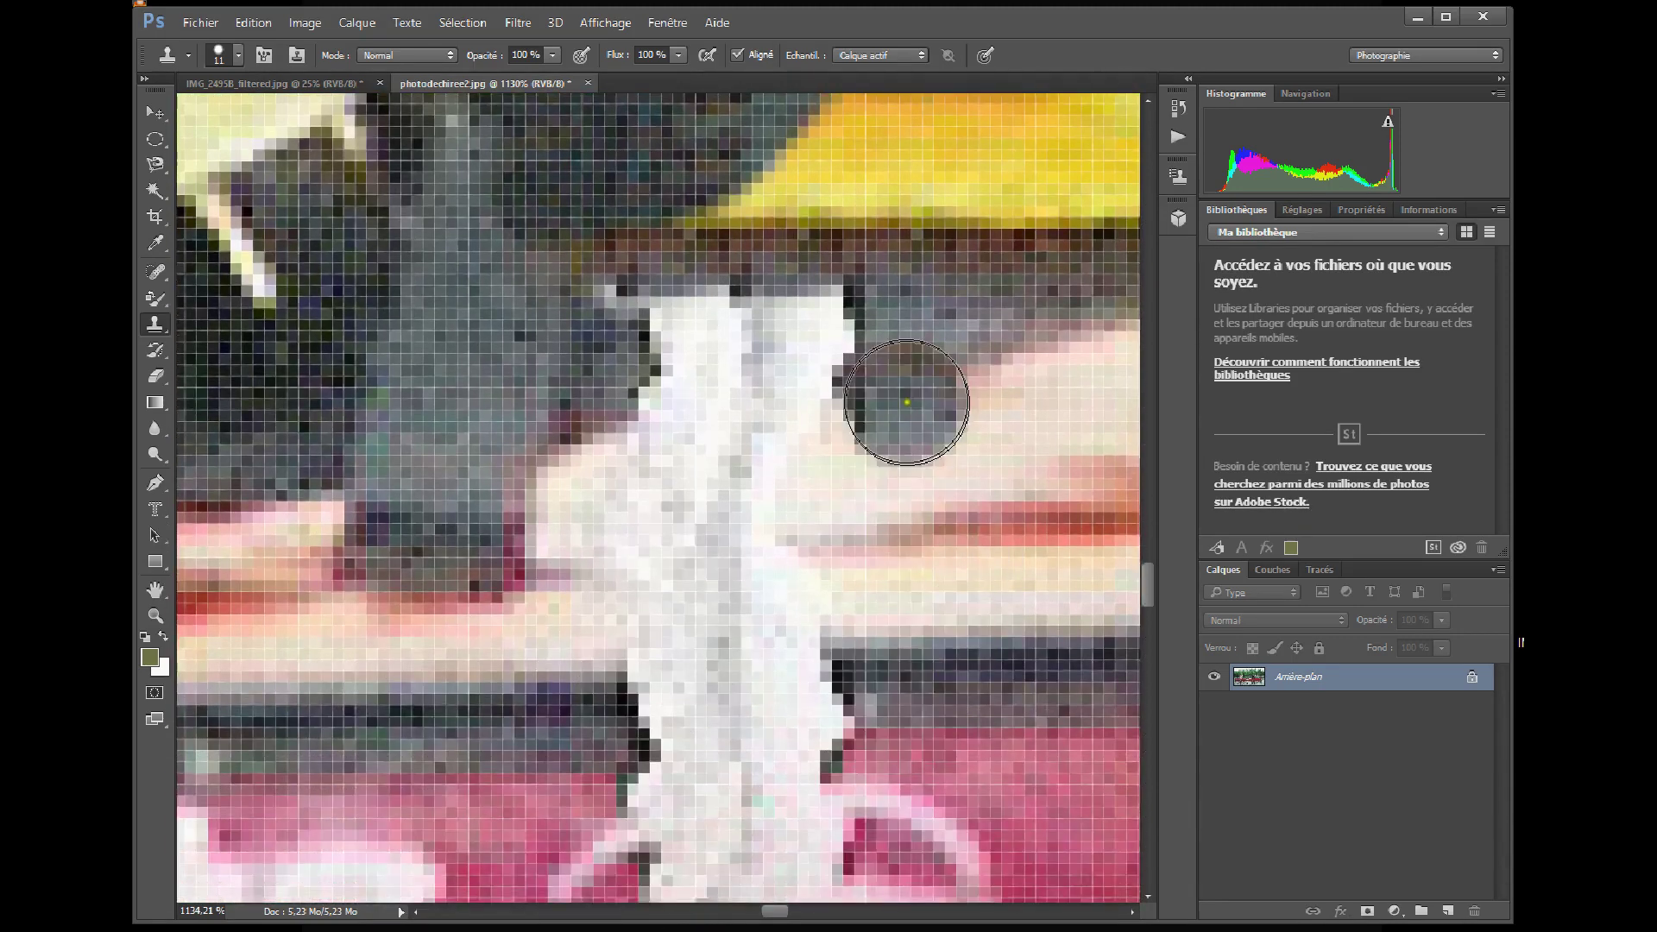
{"action": "left_click", "coordinate": [950, 302], "text": "alt"}
{"action": "mouse_move", "coordinate": [863, 297]}
{"action": "left_mouse_down"}
{"action": "mouse_move", "coordinate": [759, 341]}
{"action": "mouse_move", "coordinate": [788, 322]}
{"action": "mouse_move", "coordinate": [634, 318]}
{"action": "mouse_move", "coordinate": [732, 332]}
{"action": "mouse_move", "coordinate": [628, 375]}
{"action": "left_mouse_up"}
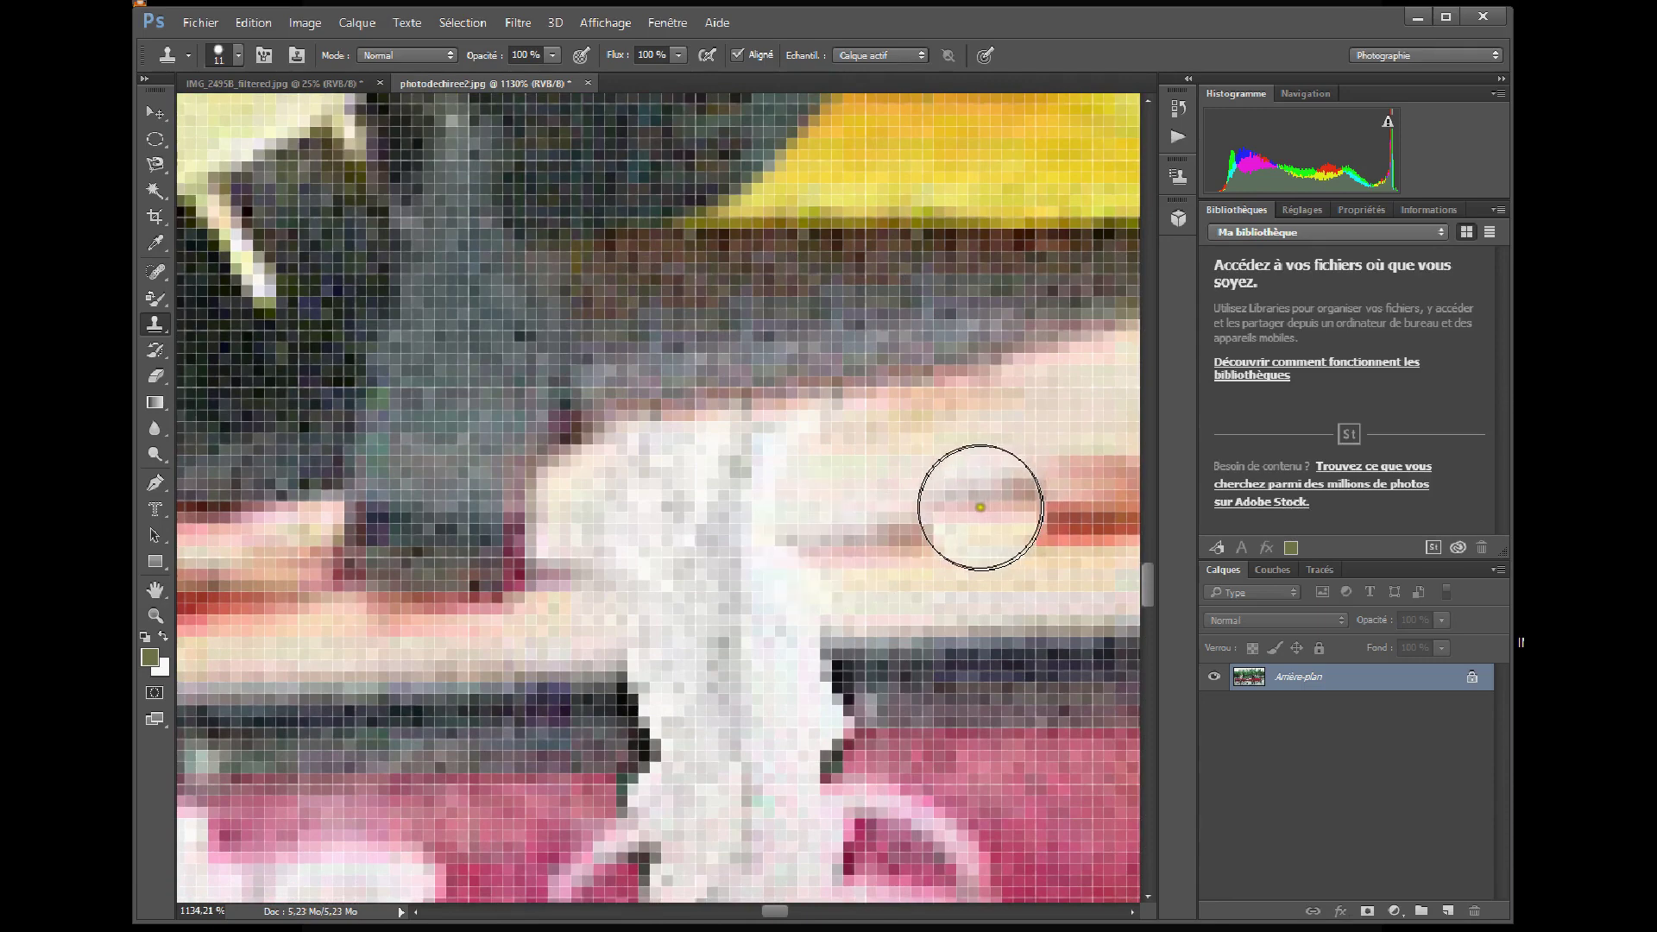
{"action": "mouse_move", "coordinate": [863, 536]}
{"action": "left_mouse_down"}
{"action": "mouse_move", "coordinate": [688, 544]}
{"action": "mouse_move", "coordinate": [596, 578]}
{"action": "left_mouse_up"}
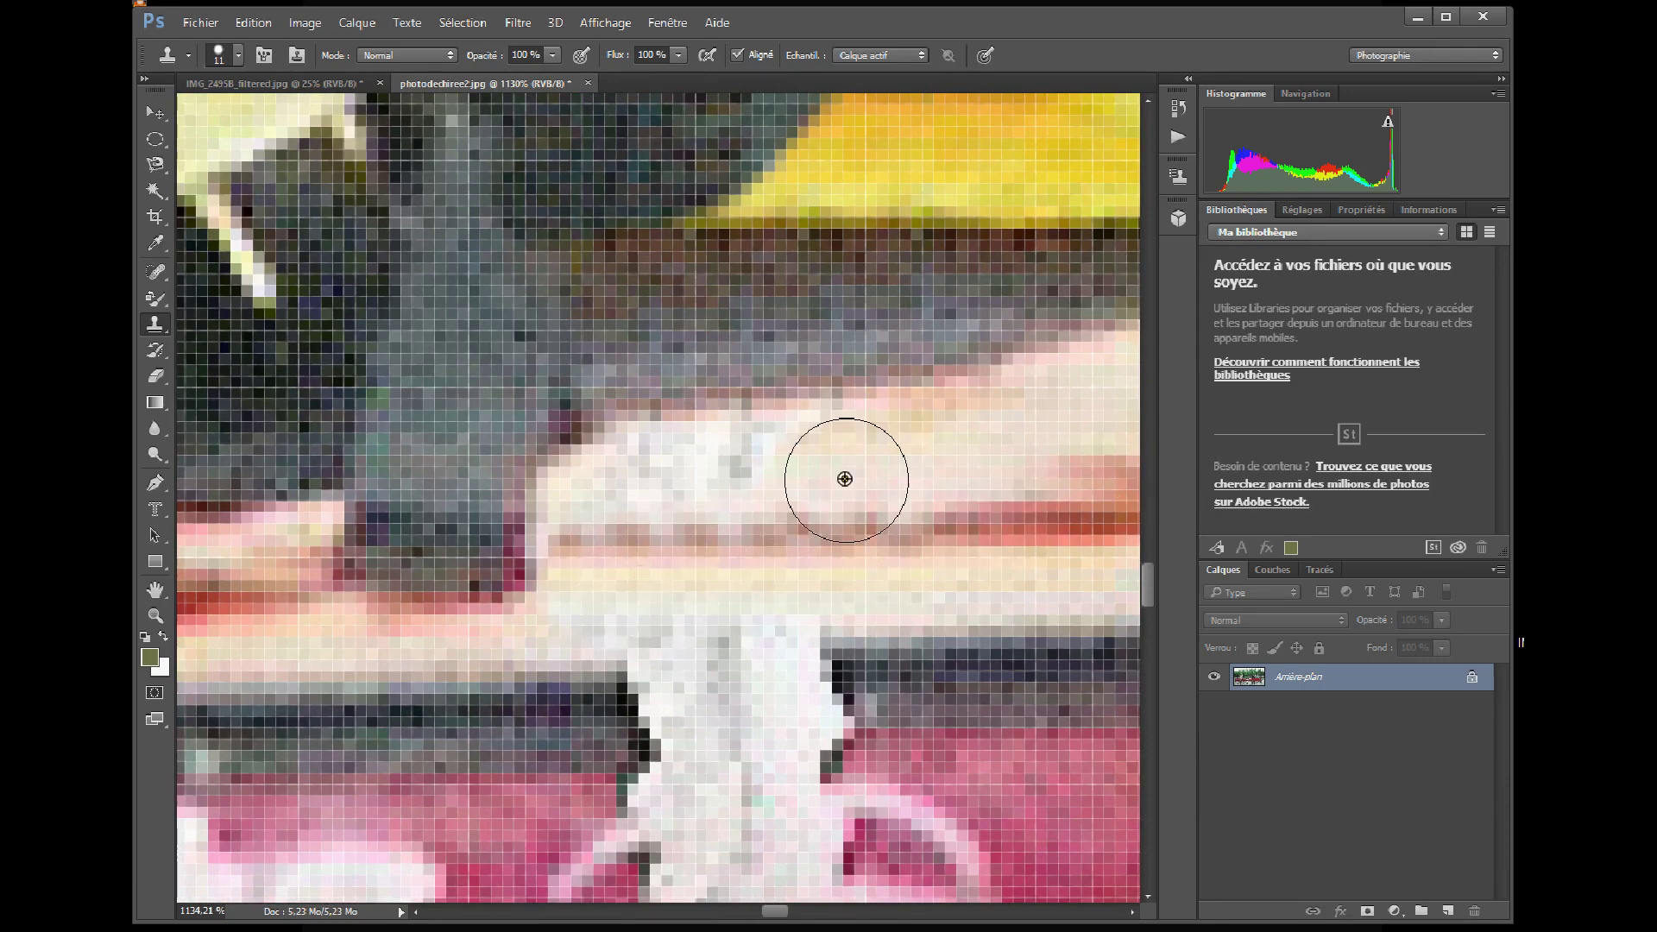
{"action": "left_click", "coordinate": [952, 447], "text": "alt"}
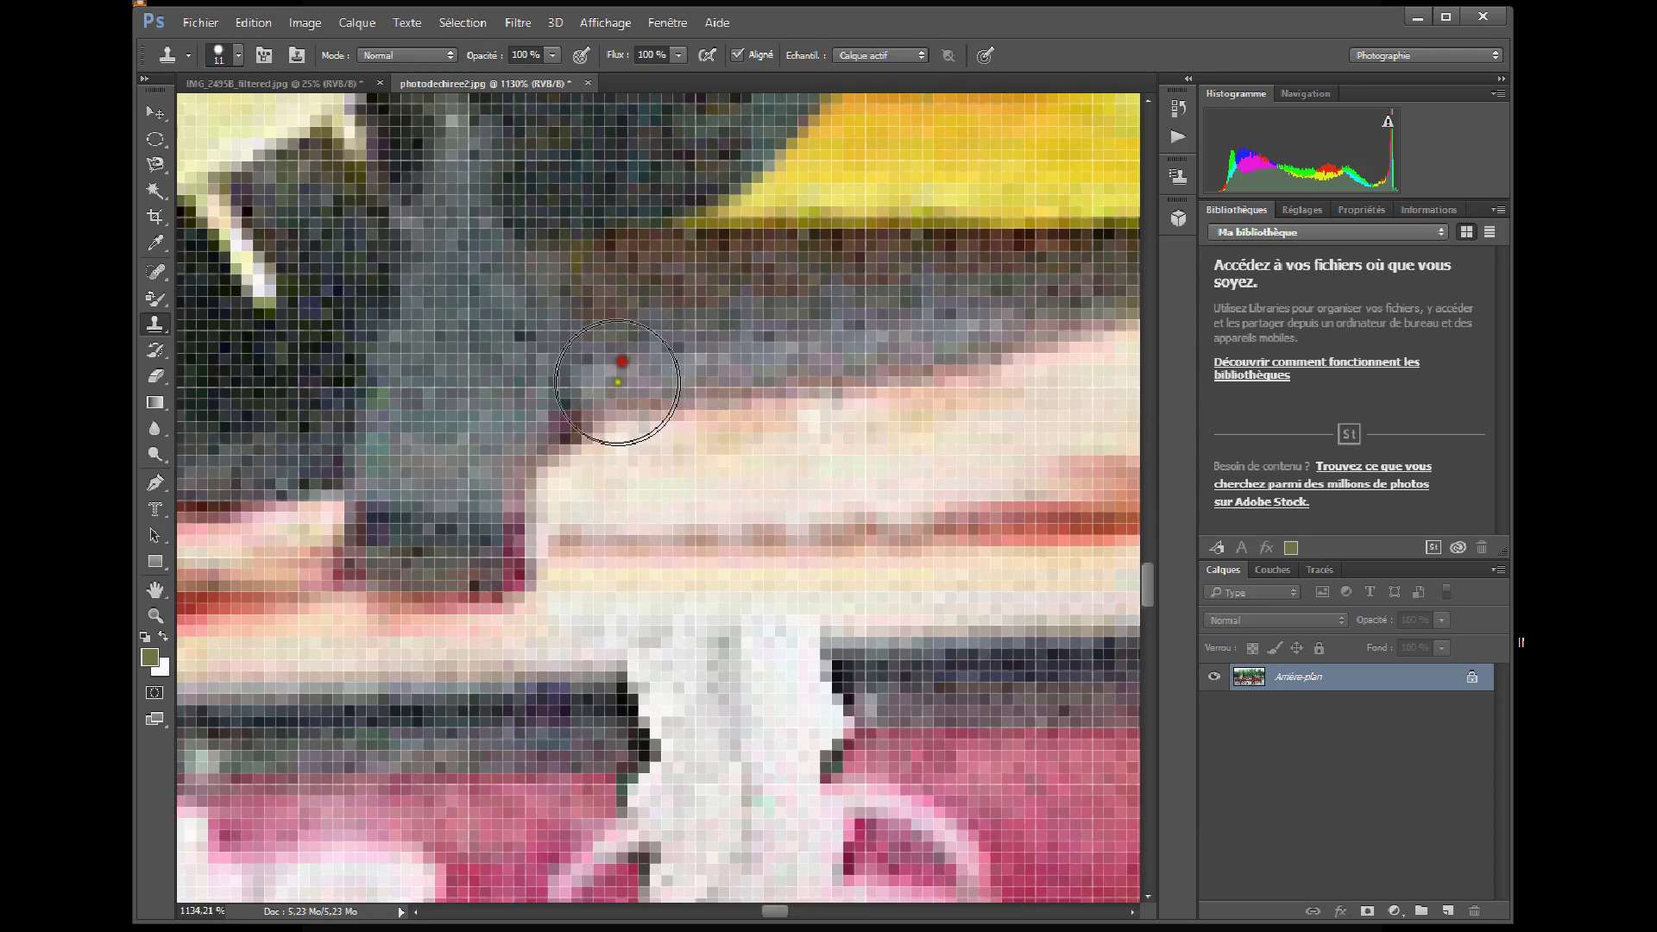
Step: Undo the misplaced stroke on the brown-grey band under the bag, resample the band and clone it along the cloth's upper edge
{"action": "left_click_drag", "start_coordinate": [855, 323], "coordinate": [887, 314]}
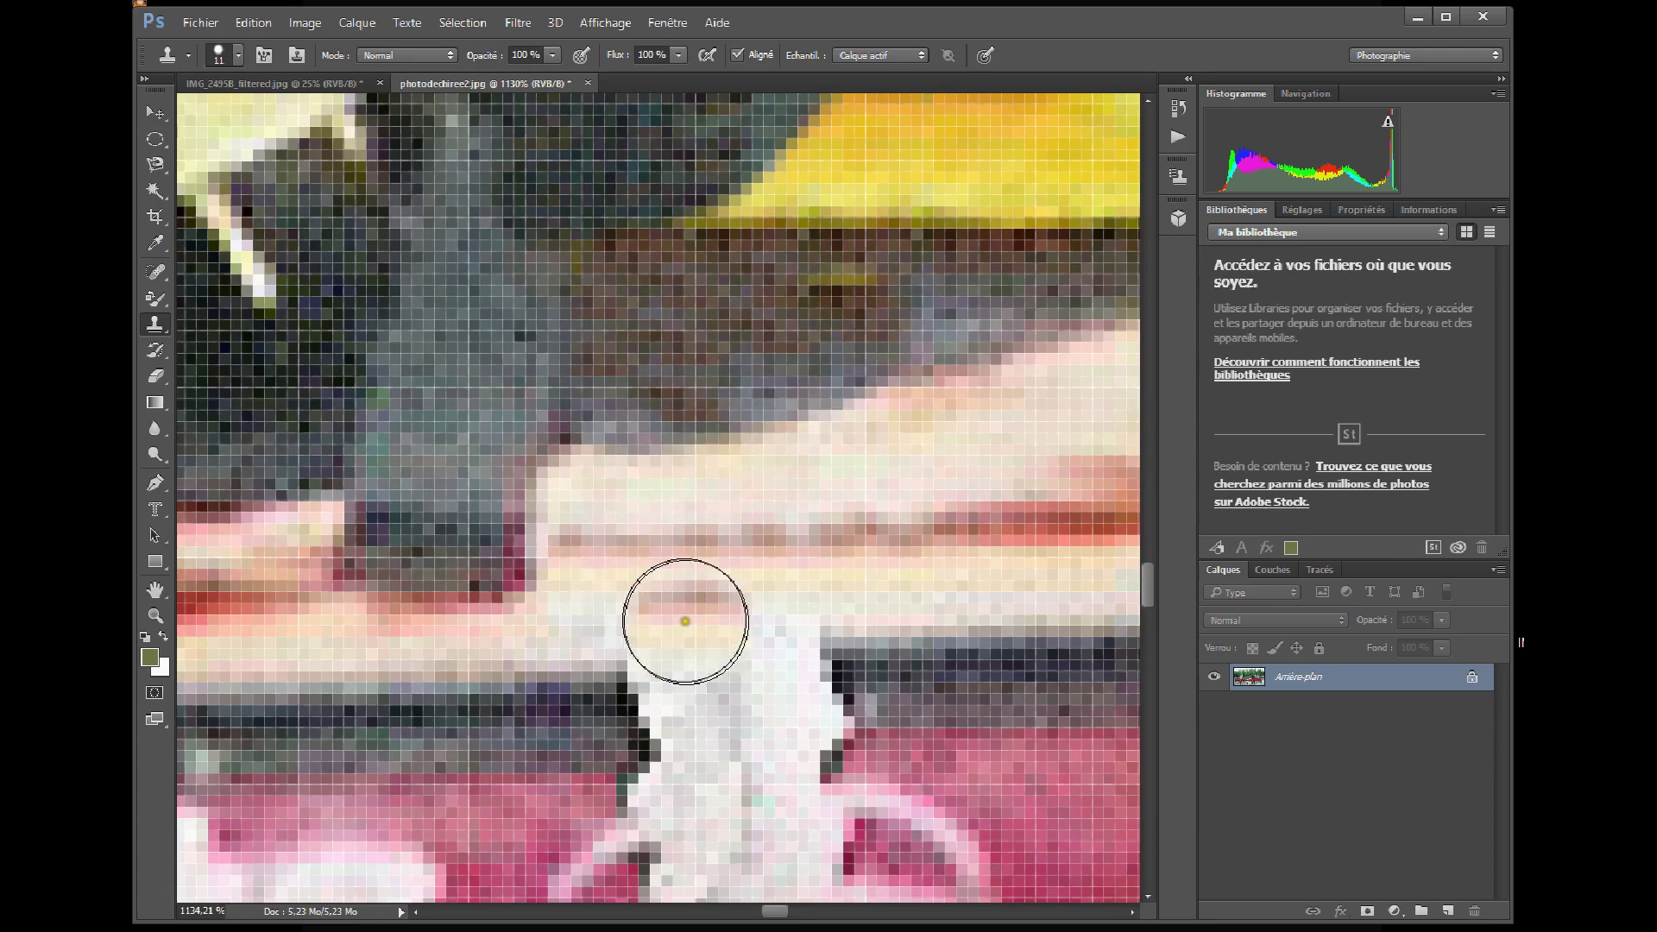
{"action": "key", "text": "ctrl+alt+z"}
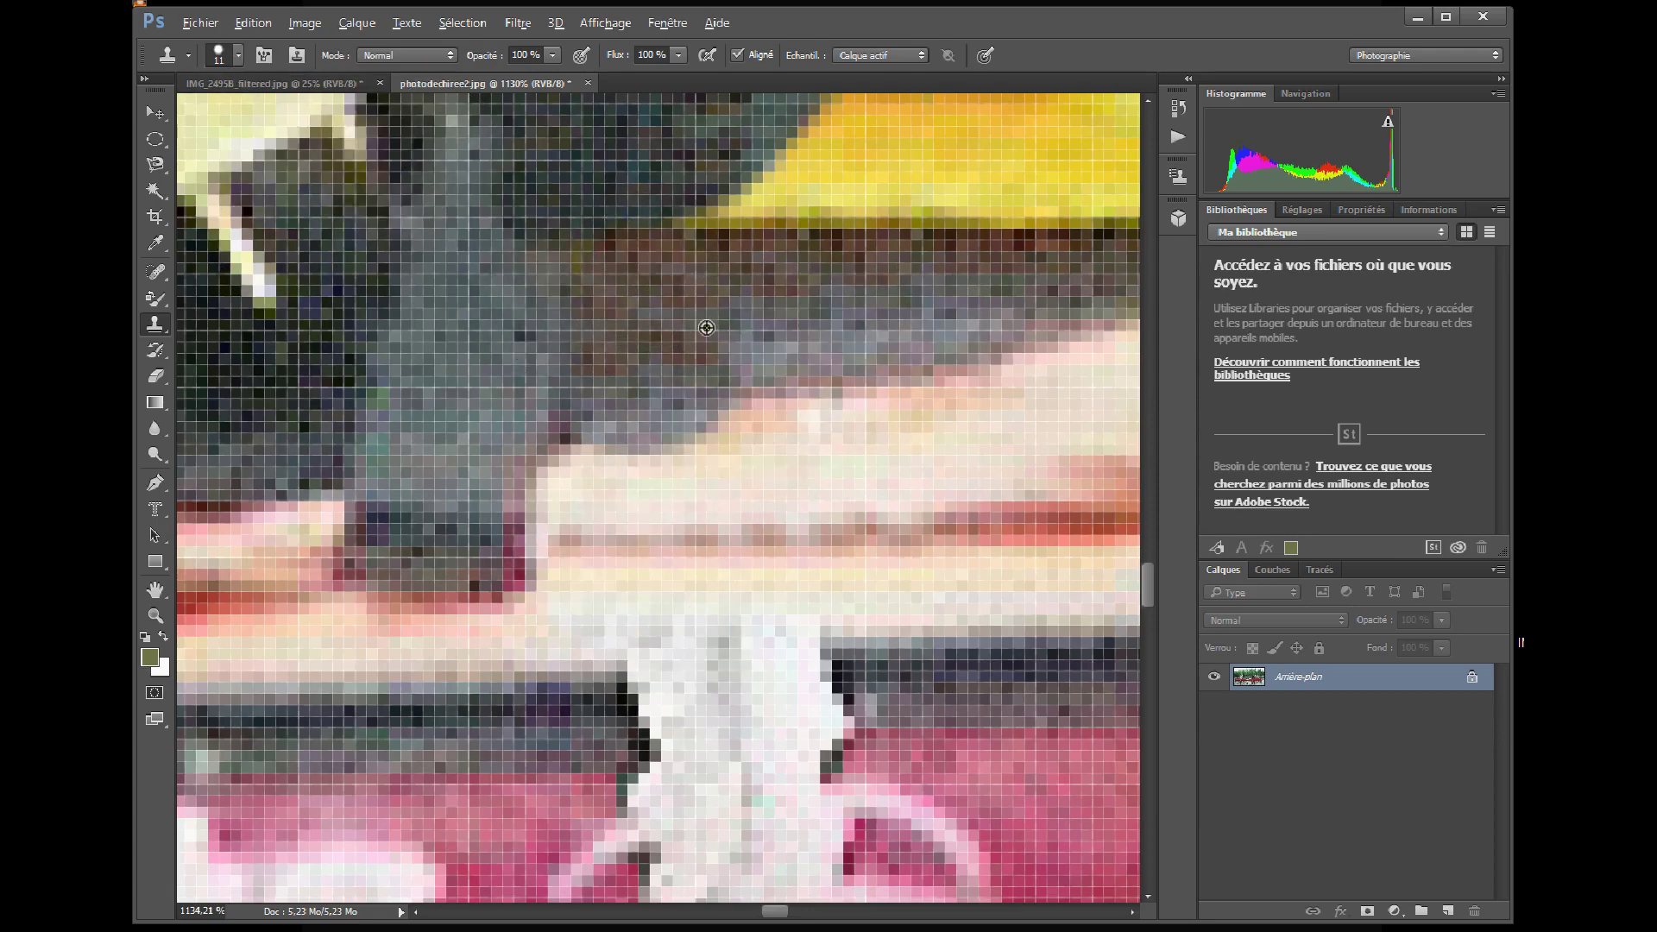
{"action": "left_click", "coordinate": [755, 312], "text": "alt"}
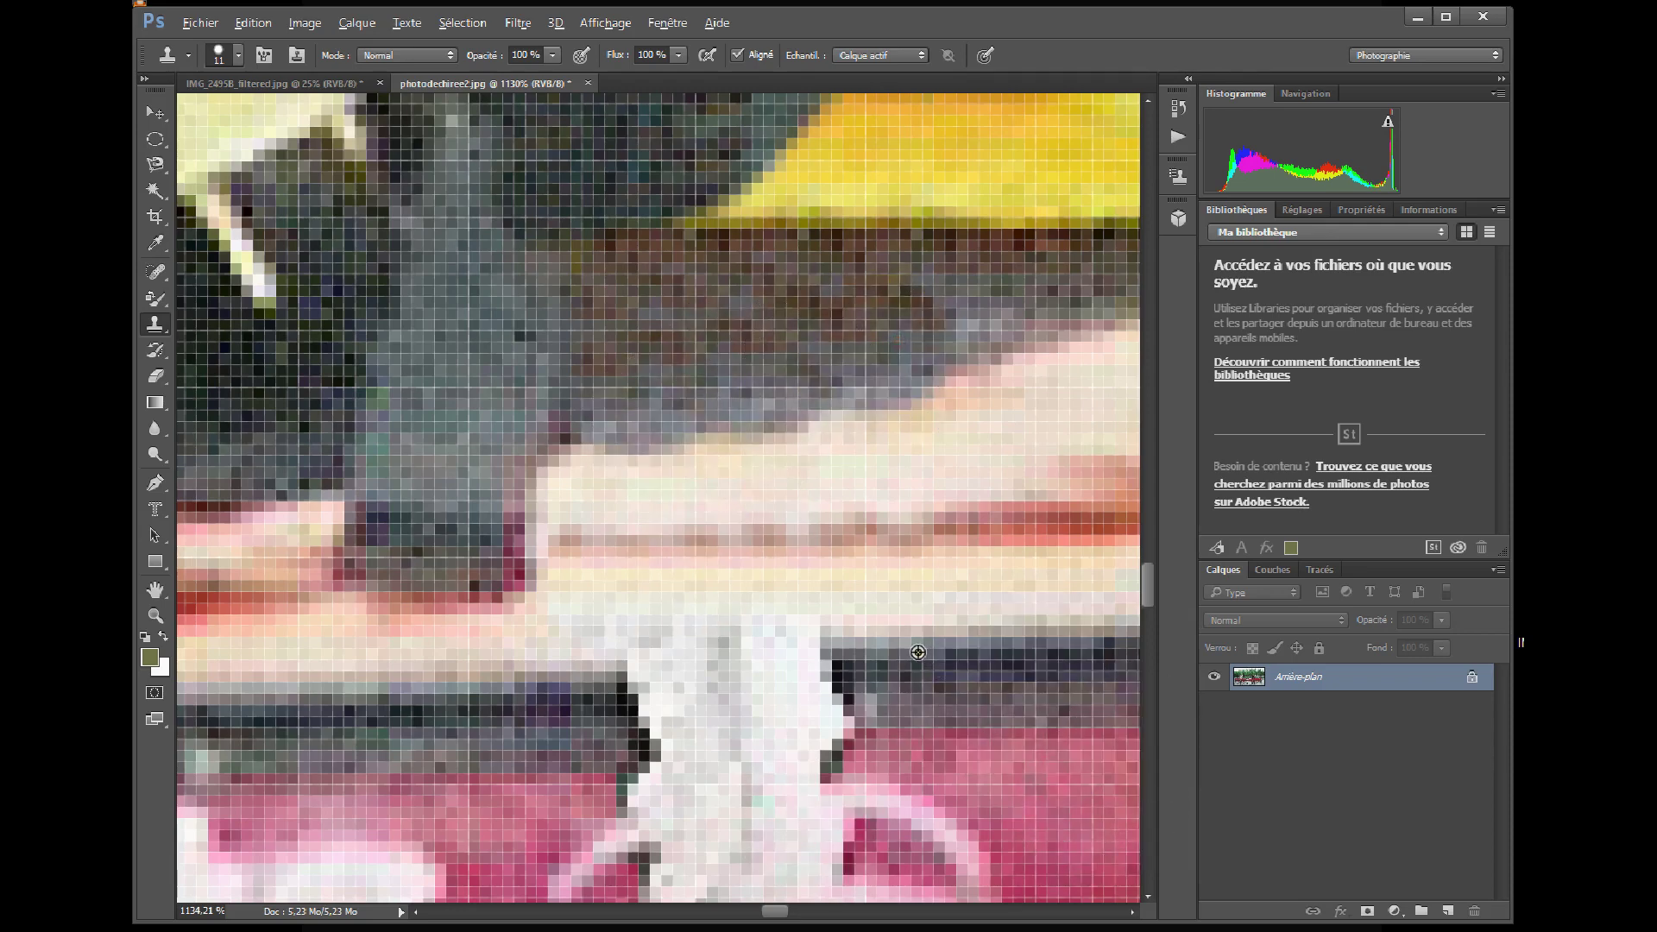
Step: Clone the canoe's dark rim and the top of the red hull across the tear, undoing the misplaced stroke
{"action": "mouse_move", "coordinate": [957, 649]}
{"action": "left_mouse_down"}
{"action": "mouse_move", "coordinate": [763, 659]}
{"action": "mouse_move", "coordinate": [797, 658]}
{"action": "mouse_move", "coordinate": [662, 686]}
{"action": "left_mouse_up"}
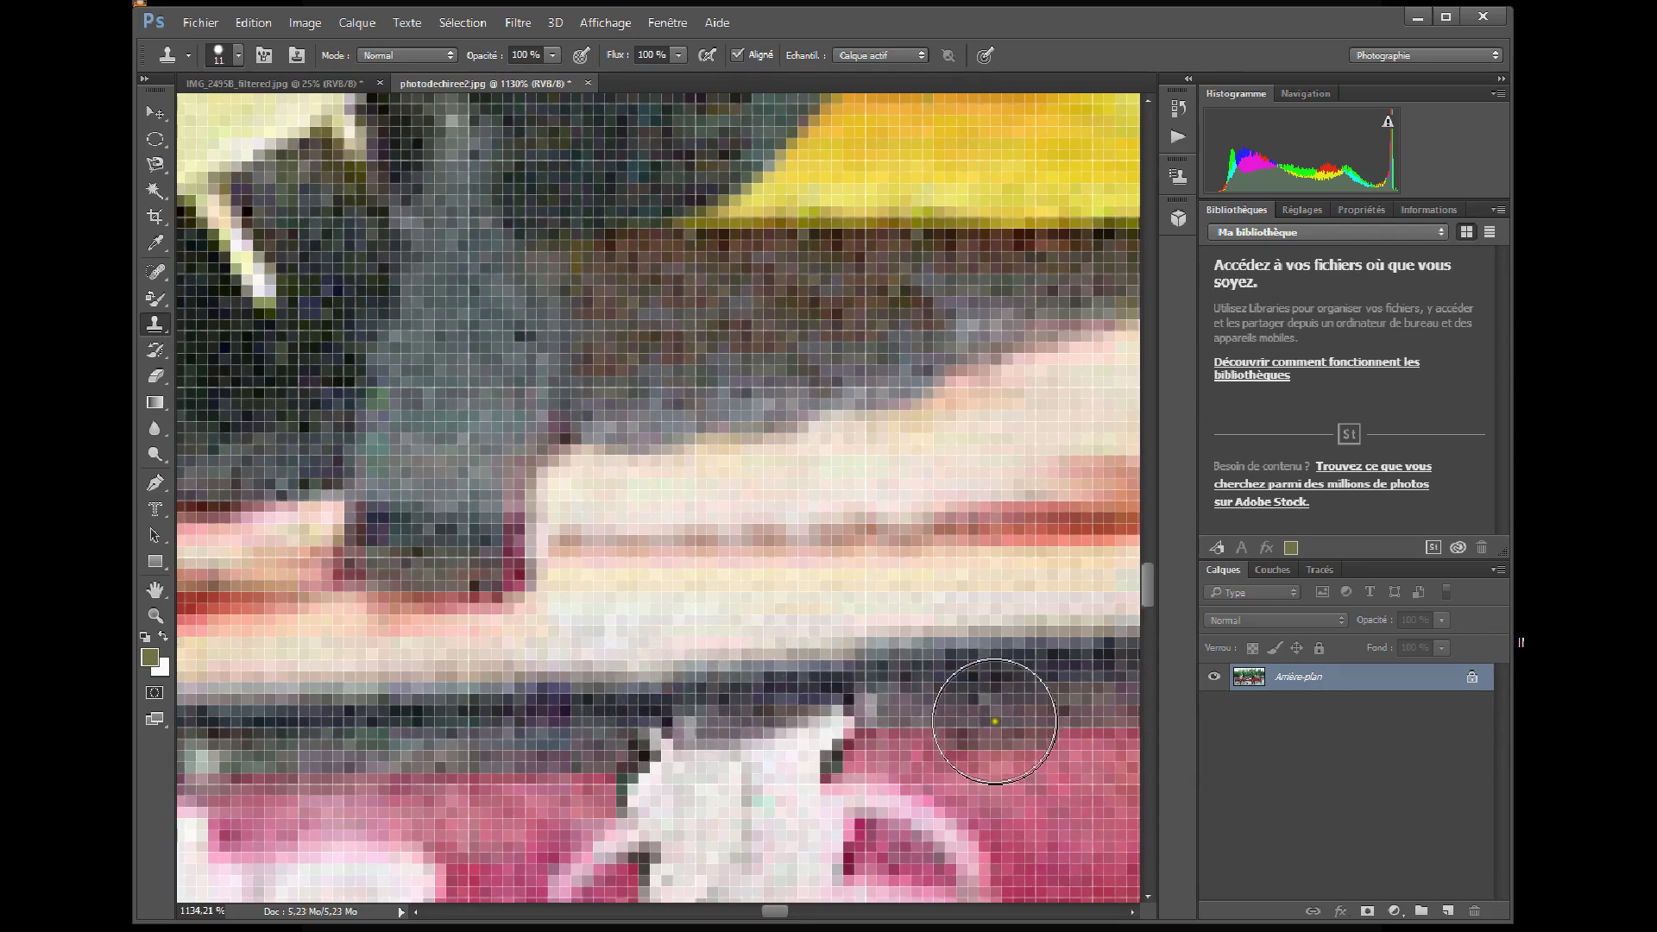
{"action": "key", "text": "alt"}
{"action": "mouse_move", "coordinate": [898, 718]}
{"action": "left_mouse_down"}
{"action": "mouse_move", "coordinate": [847, 696]}
{"action": "mouse_move", "coordinate": [765, 733]}
{"action": "mouse_move", "coordinate": [784, 702]}
{"action": "mouse_move", "coordinate": [795, 723]}
{"action": "mouse_move", "coordinate": [683, 747]}
{"action": "mouse_move", "coordinate": [636, 784]}
{"action": "mouse_move", "coordinate": [536, 785]}
{"action": "left_mouse_up"}
{"action": "key", "text": "alt"}
{"action": "key", "text": "ctrl+alt+z"}
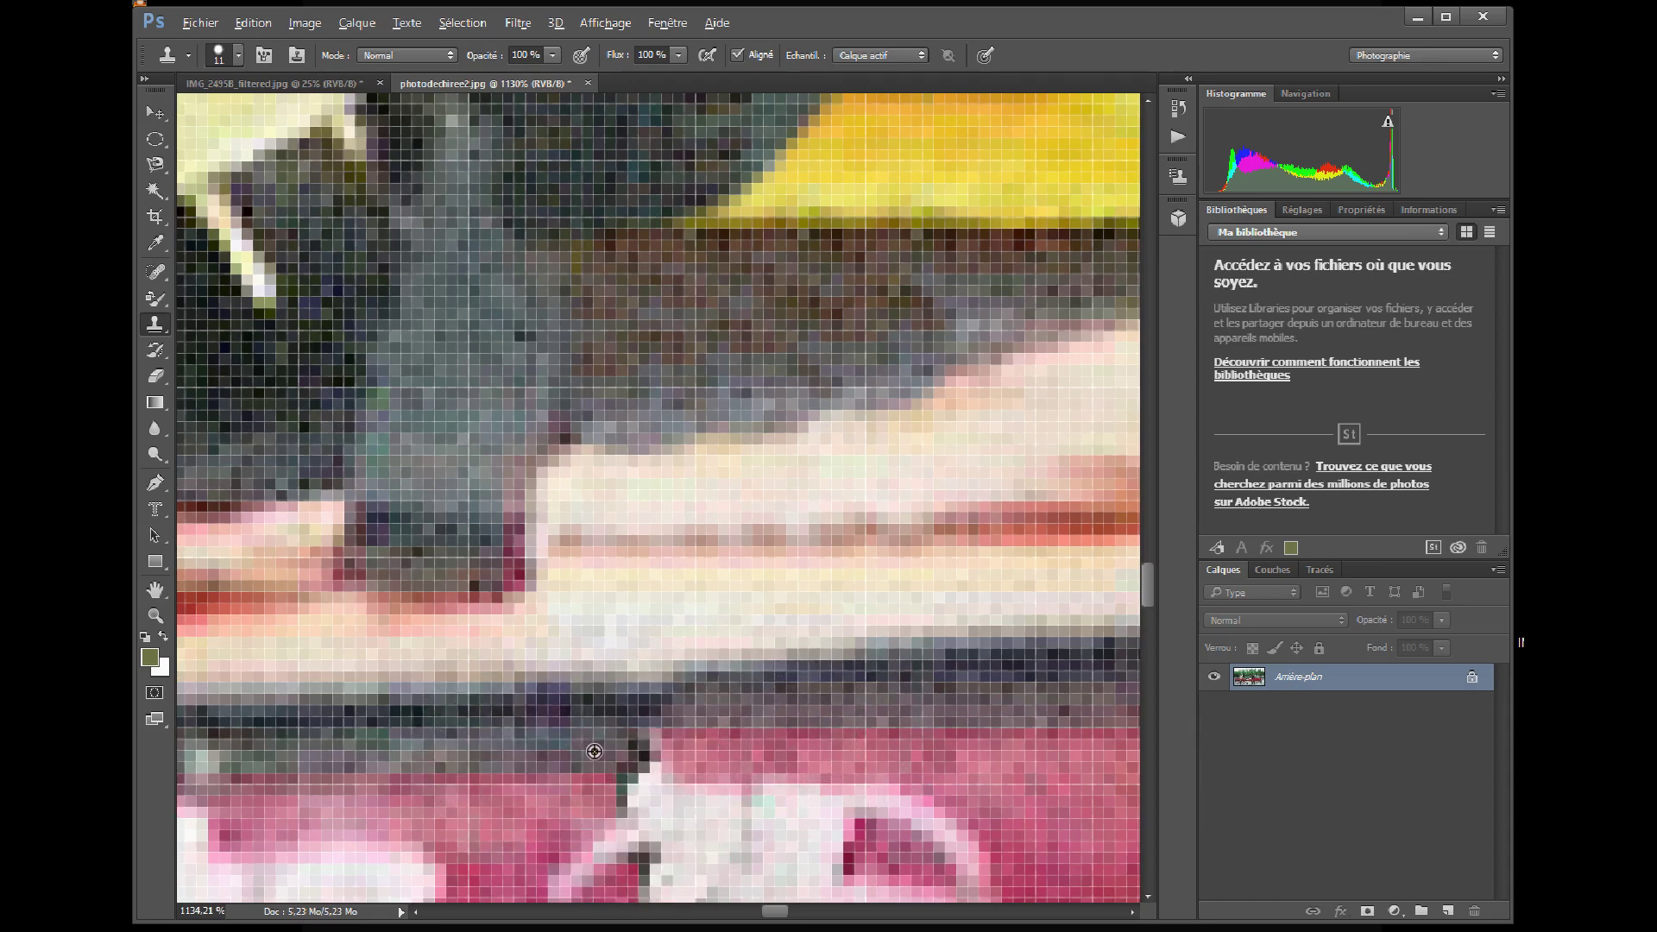
Step: Extend the dark canoe rim across the repaired area to match its other end, and clone cream cloth along its upper edge
{"action": "left_click", "coordinate": [594, 751], "text": "alt"}
{"action": "mouse_move", "coordinate": [610, 728]}
{"action": "left_mouse_down"}
{"action": "mouse_move", "coordinate": [660, 746]}
{"action": "mouse_move", "coordinate": [685, 710]}
{"action": "mouse_move", "coordinate": [691, 729]}
{"action": "left_mouse_up"}
{"action": "key", "text": "alt"}
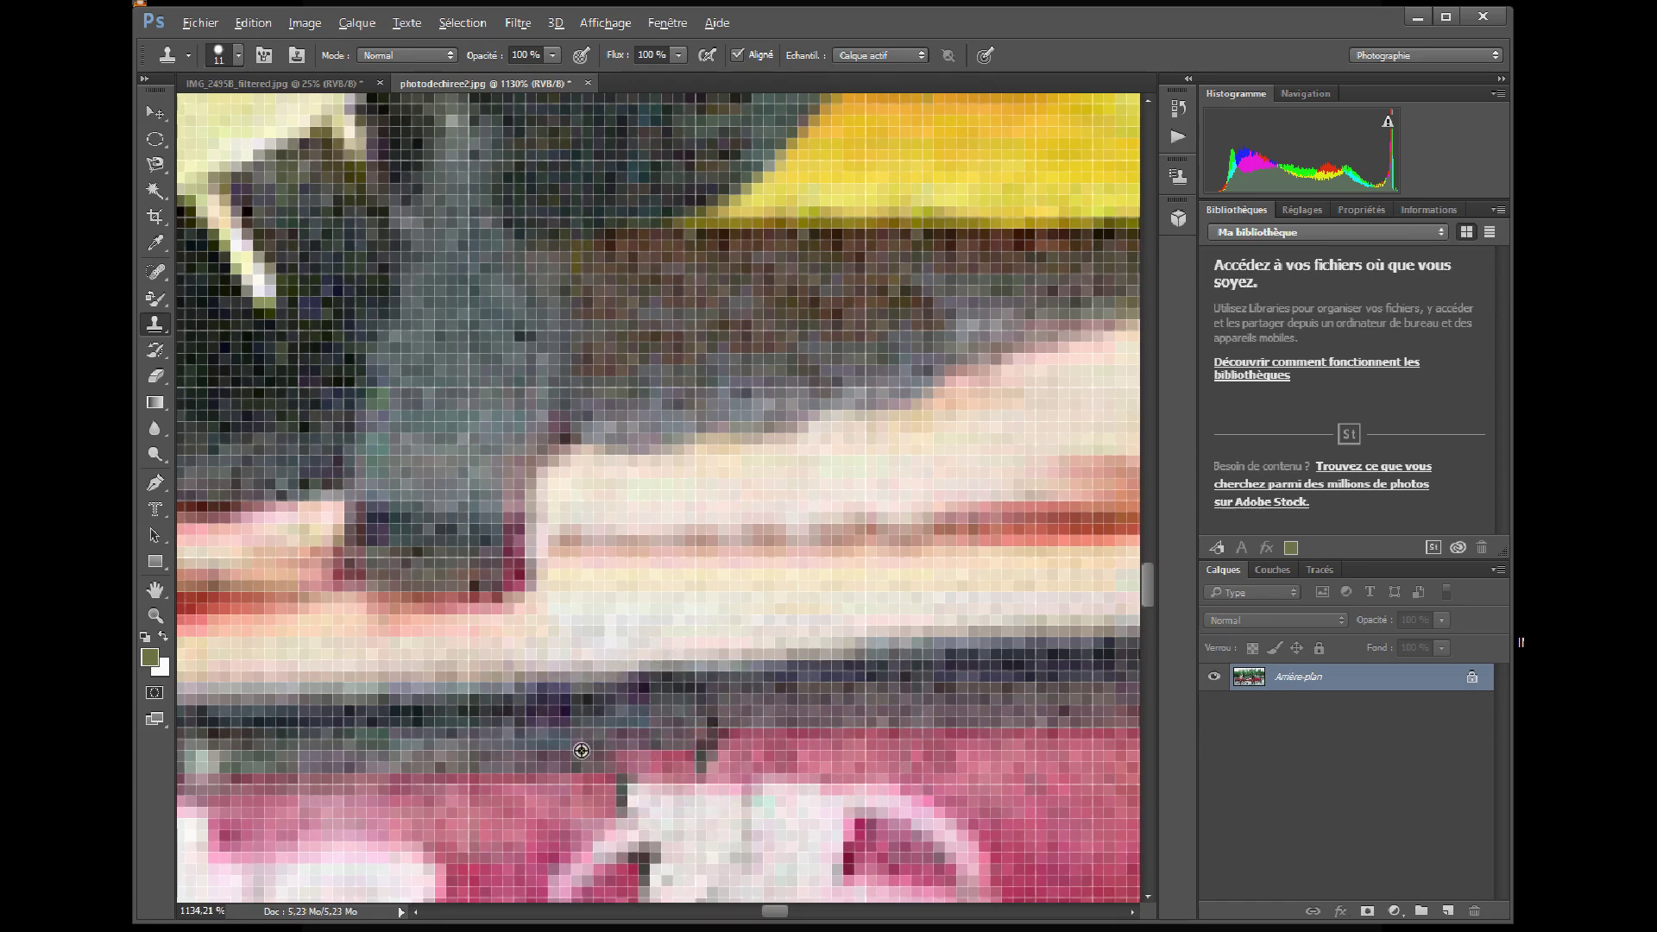
{"action": "left_click", "coordinate": [581, 750], "text": "alt"}
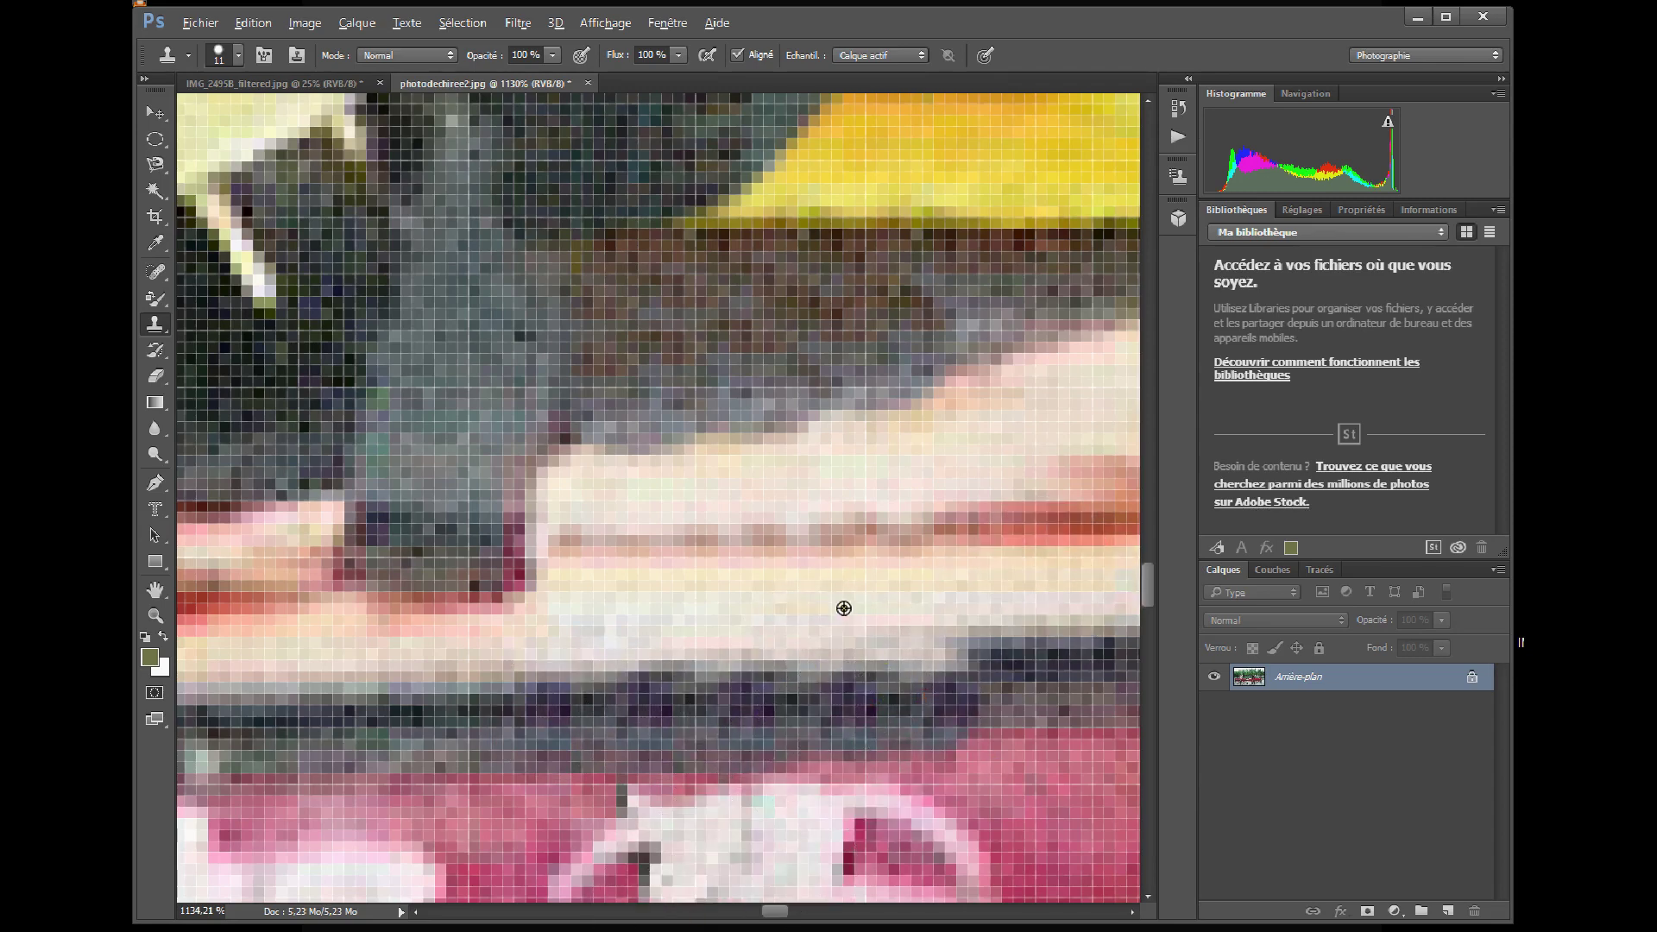
{"action": "mouse_move", "coordinate": [854, 606]}
{"action": "left_mouse_down"}
{"action": "mouse_move", "coordinate": [893, 620]}
{"action": "mouse_move", "coordinate": [1072, 583]}
{"action": "left_mouse_up"}
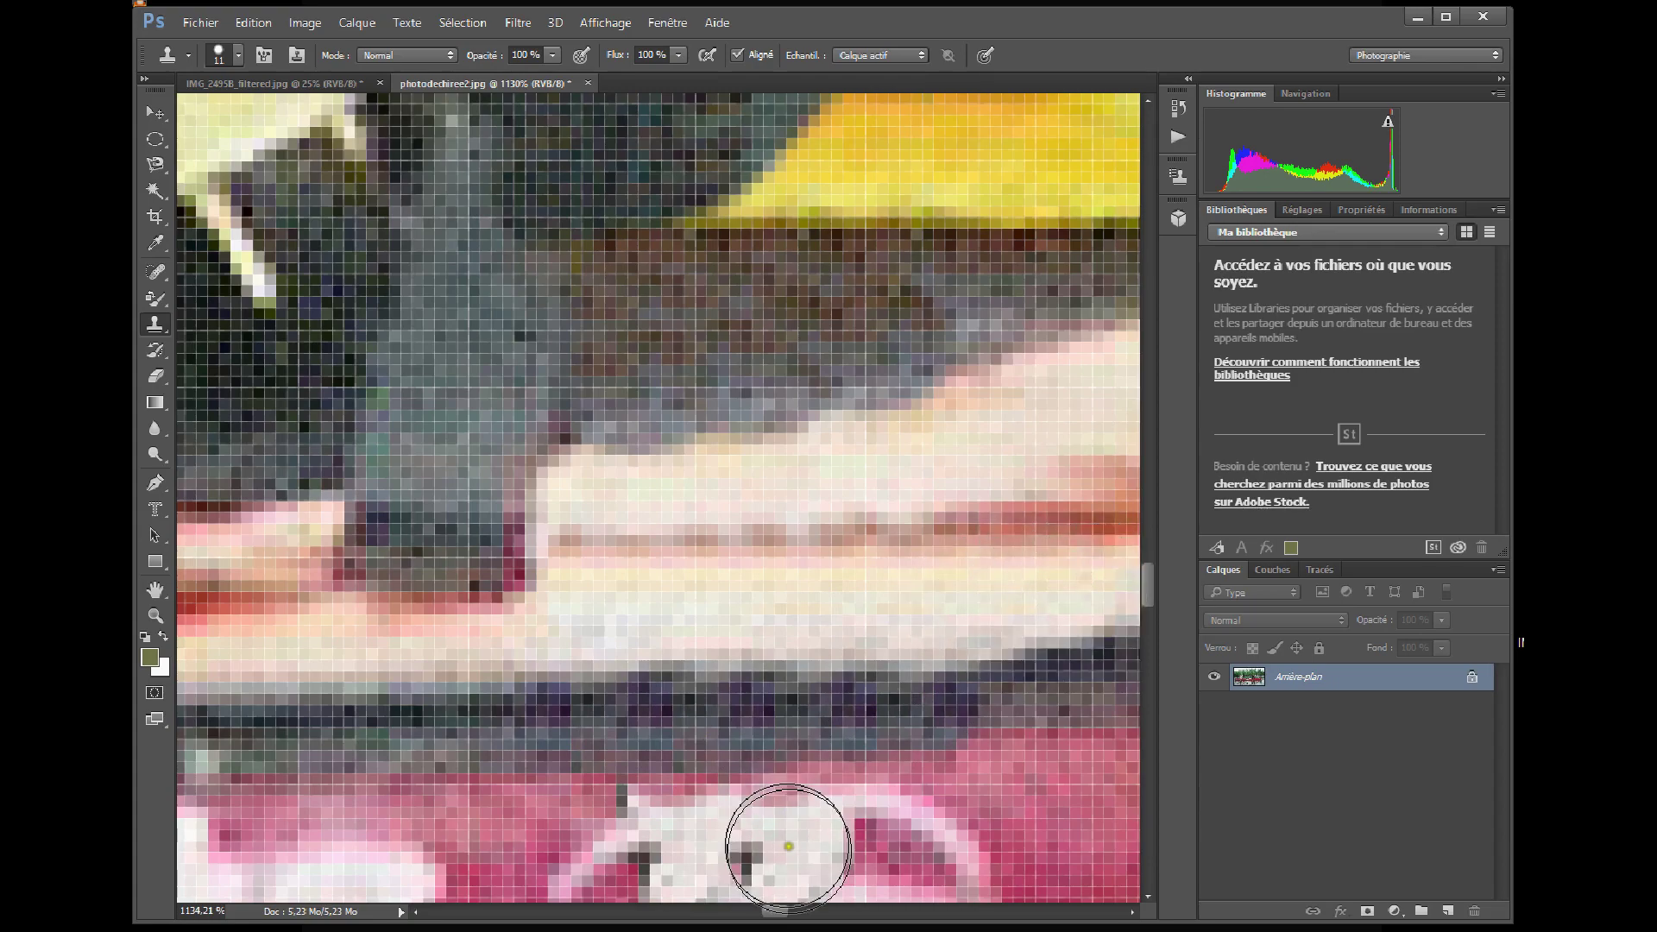
Step: Clone intact red hull over the tear running down from the oval logo beside the Cadorette lettering
{"action": "scroll", "coordinate": [821, 684], "scroll_direction": "down", "scroll_amount": 5}
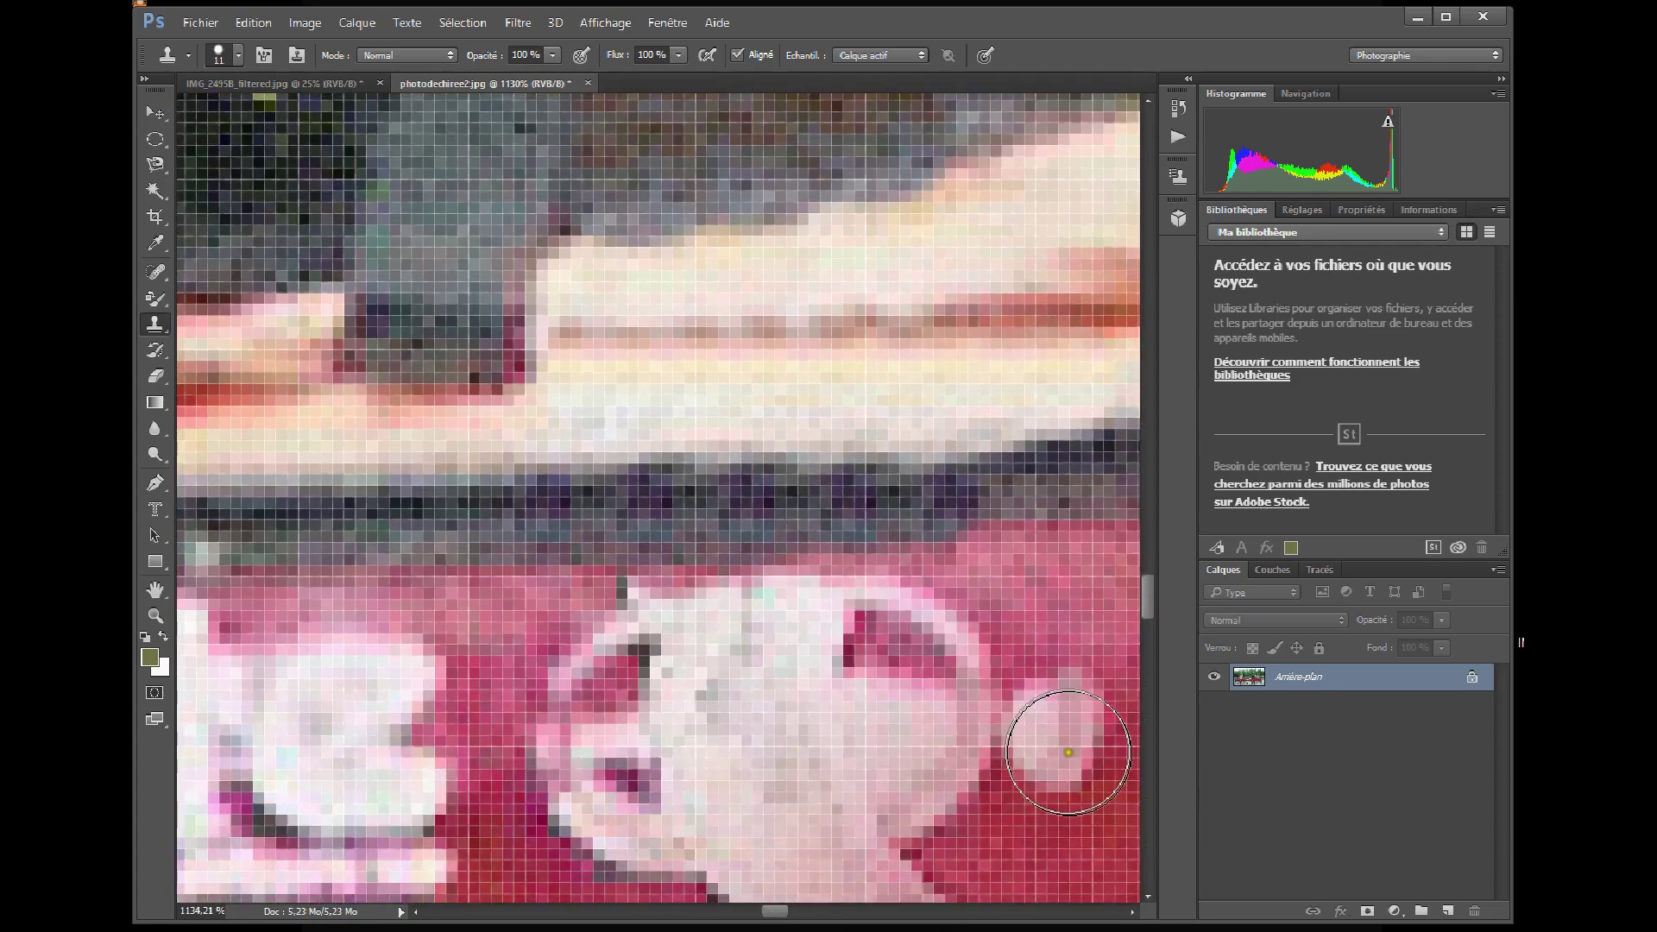
{"action": "left_click_drag", "start_coordinate": [1068, 752], "coordinate": [967, 747]}
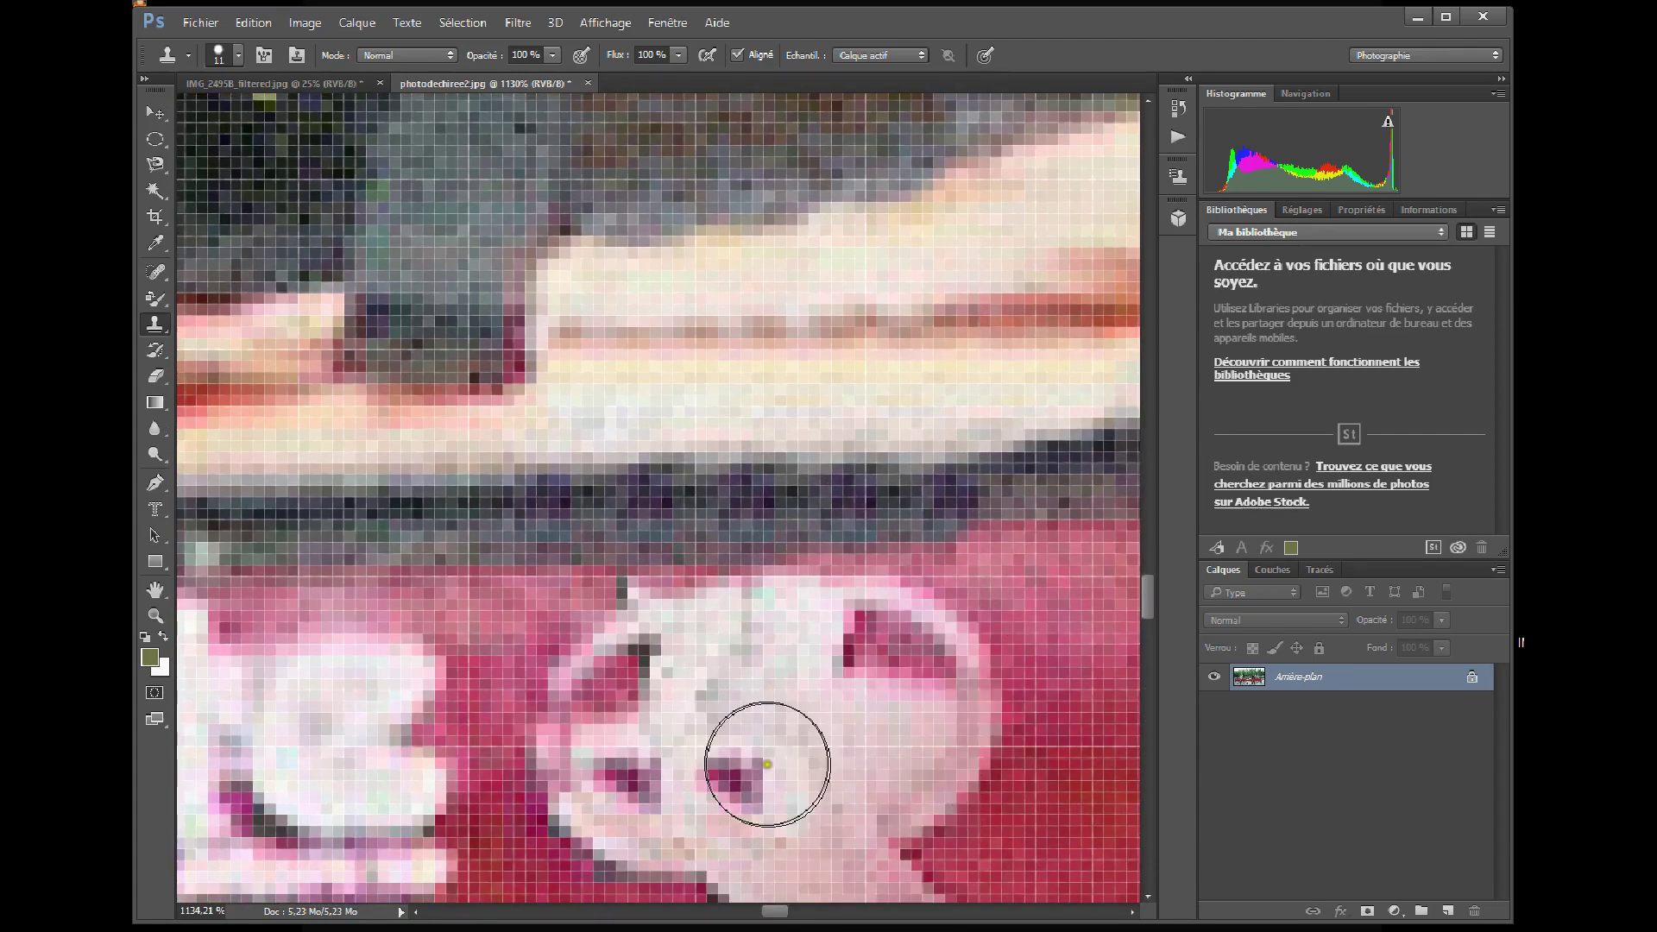
{"action": "scroll", "coordinate": [919, 555], "scroll_direction": "down", "scroll_amount": 8}
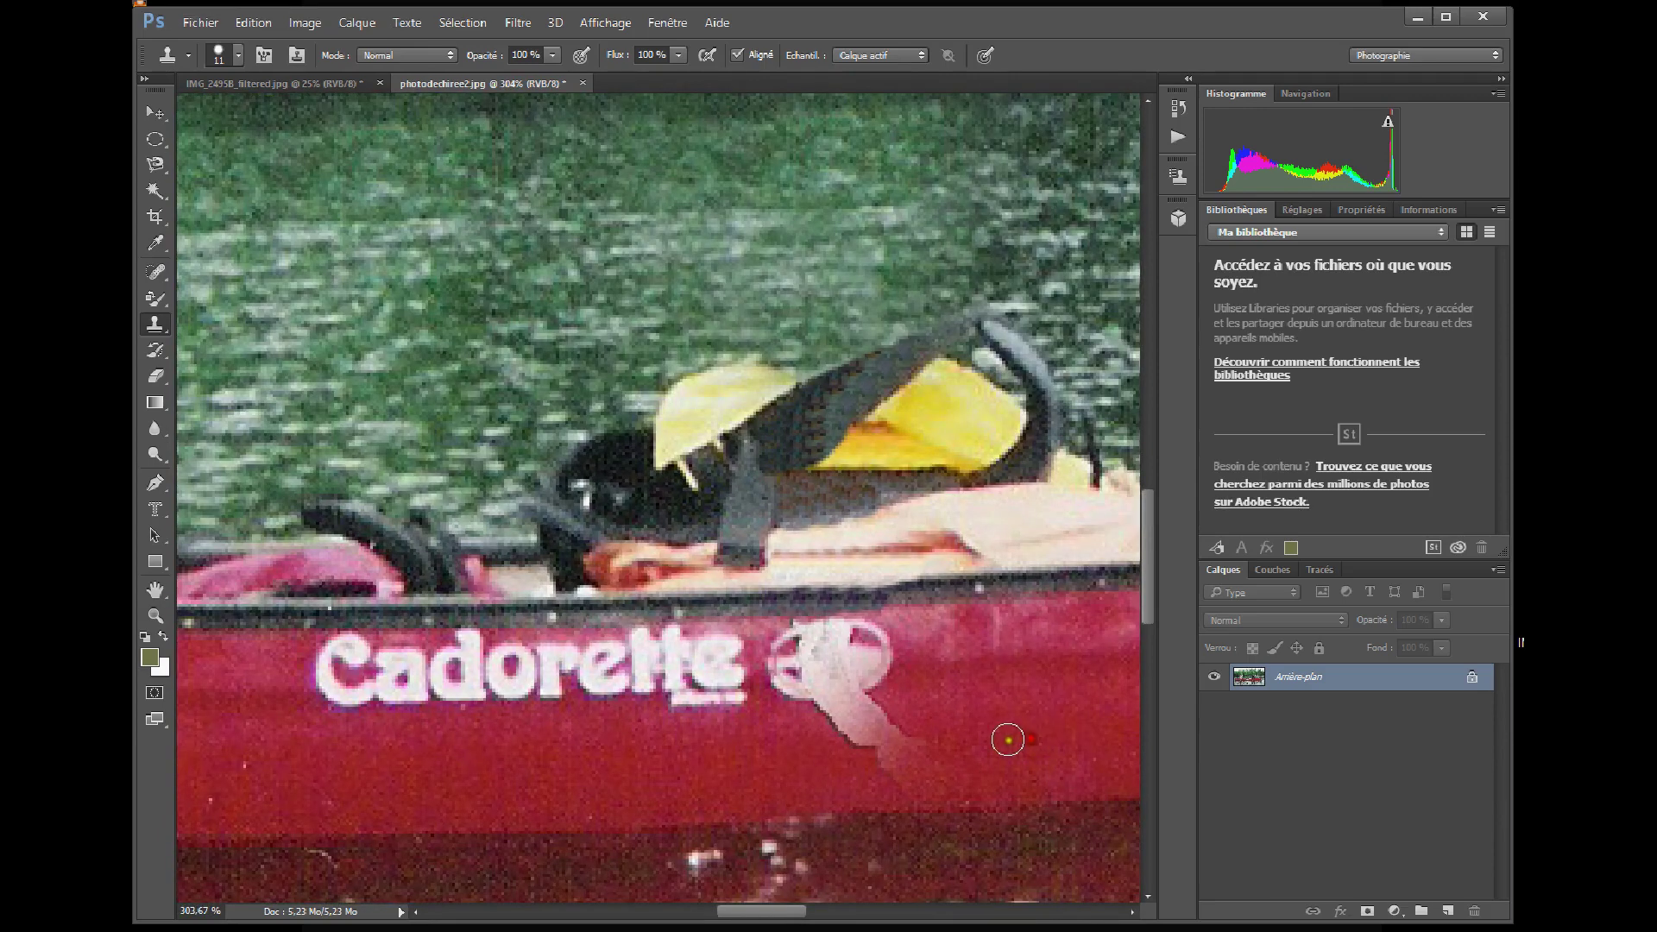
{"action": "mouse_move", "coordinate": [1008, 739]}
{"action": "left_mouse_down"}
{"action": "mouse_move", "coordinate": [940, 761]}
{"action": "mouse_move", "coordinate": [883, 752]}
{"action": "mouse_move", "coordinate": [915, 746]}
{"action": "mouse_move", "coordinate": [858, 736]}
{"action": "mouse_move", "coordinate": [907, 712]}
{"action": "mouse_move", "coordinate": [838, 723]}
{"action": "mouse_move", "coordinate": [879, 721]}
{"action": "mouse_move", "coordinate": [846, 706]}
{"action": "mouse_move", "coordinate": [914, 695]}
{"action": "mouse_move", "coordinate": [802, 699]}
{"action": "mouse_move", "coordinate": [900, 691]}
{"action": "left_mouse_up"}
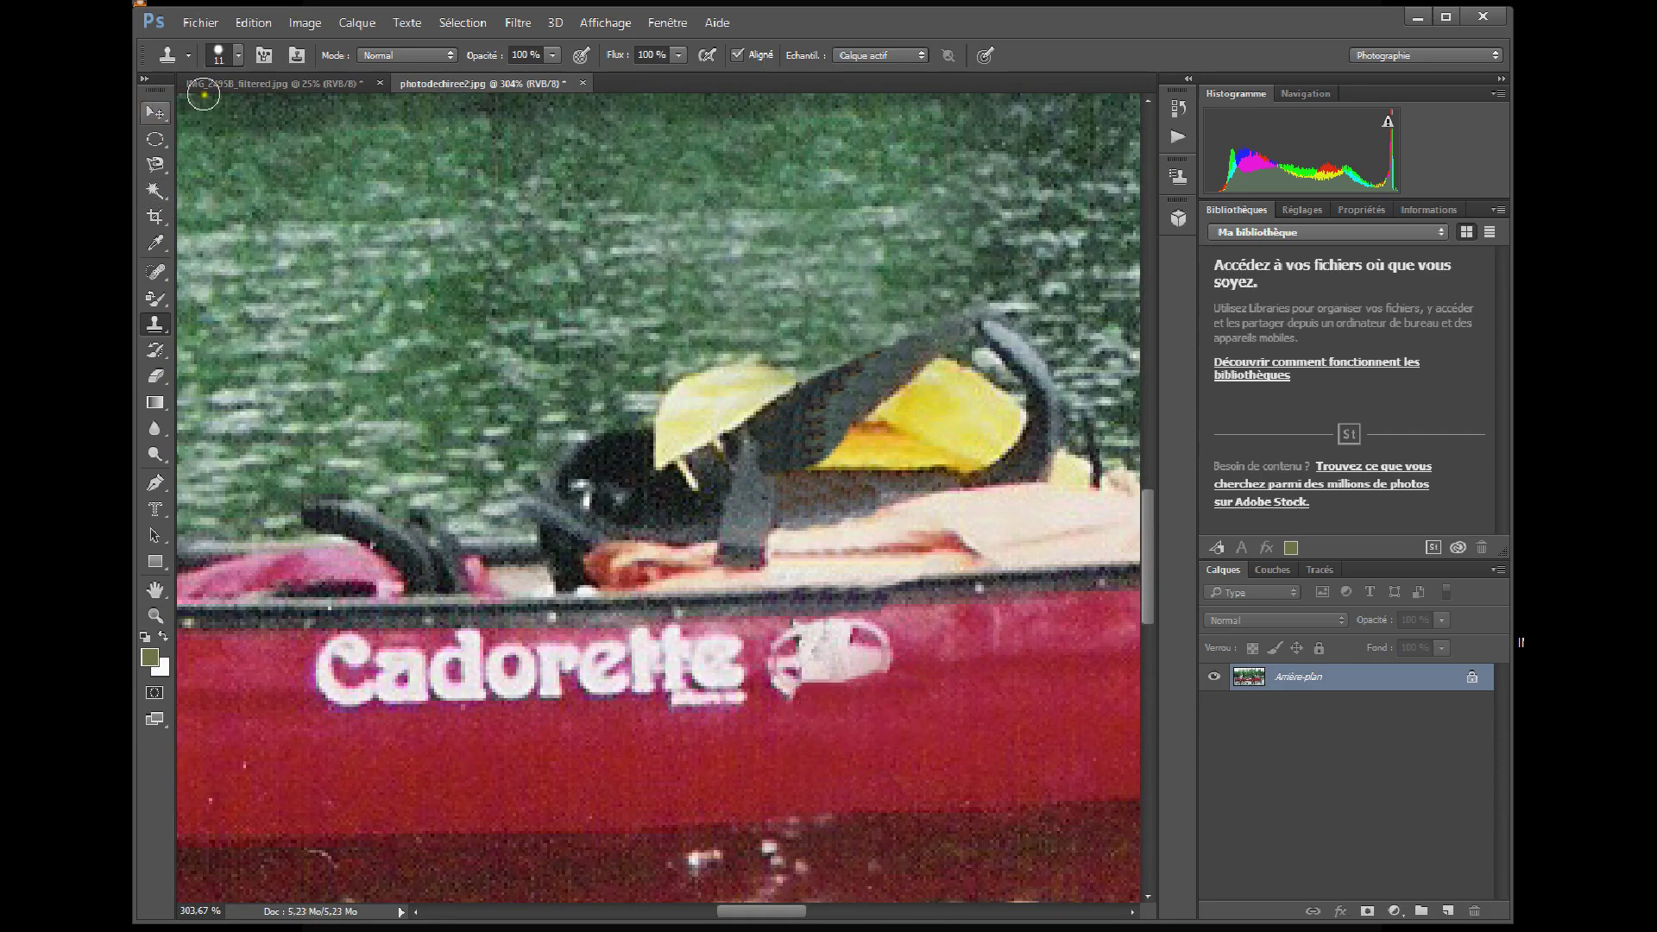
Step: Switch to a soft round 11 px brush with 0% hardness and clone red hull over the lower edge of the oval logo
{"action": "left_click", "coordinate": [236, 55]}
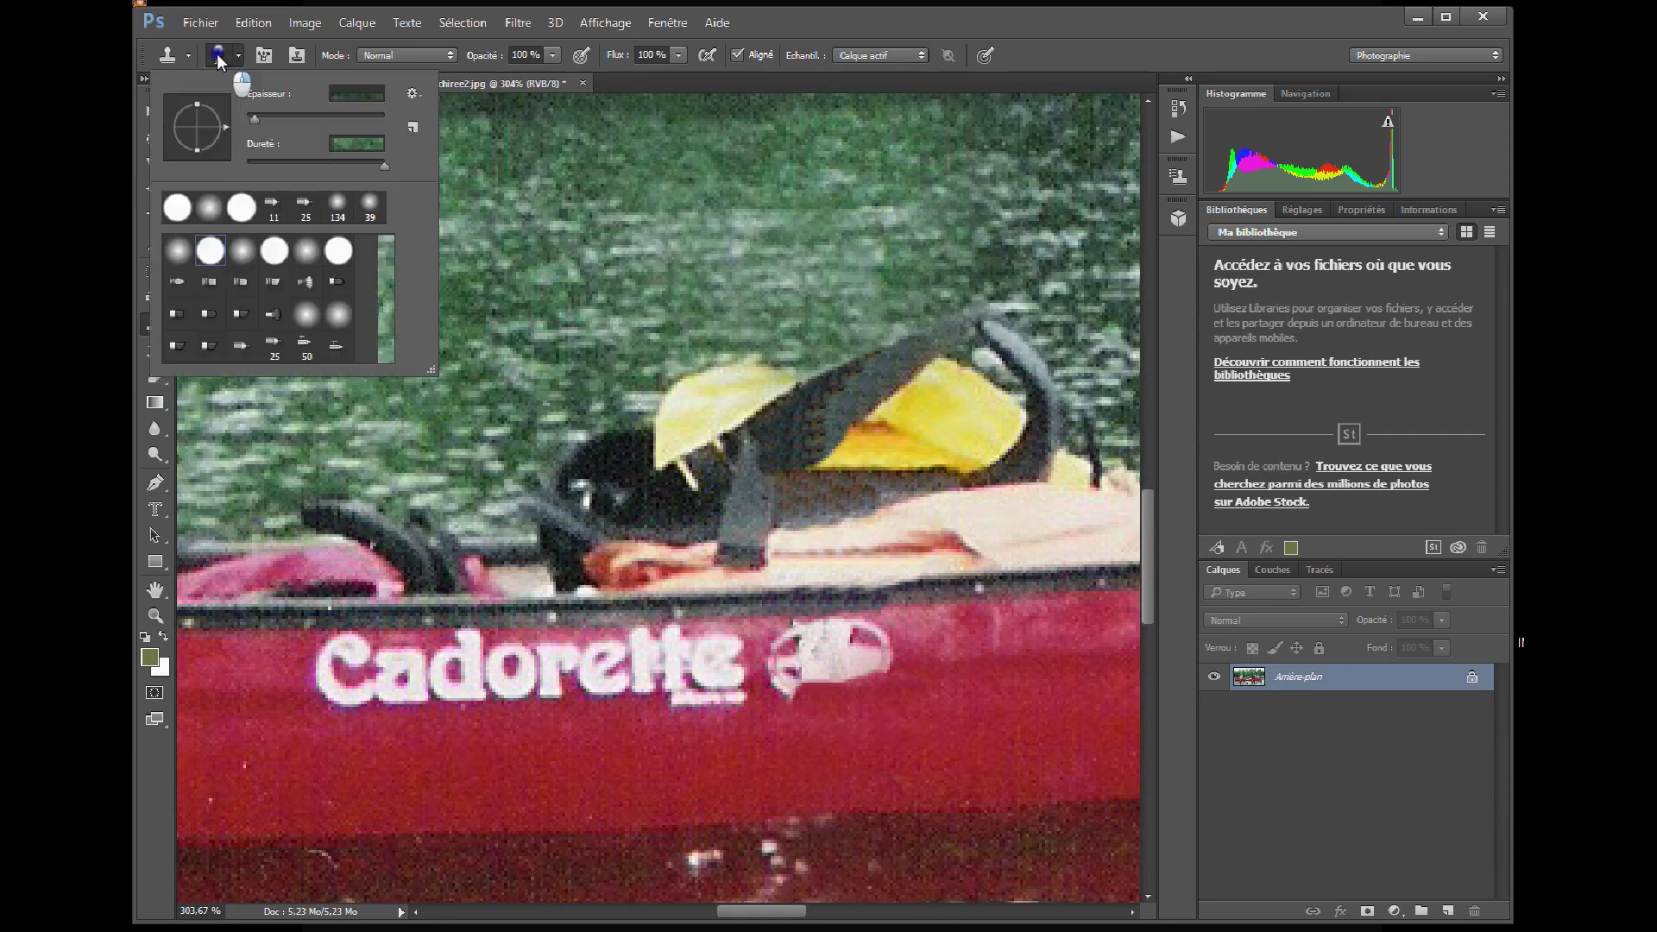
{"action": "left_click", "coordinate": [207, 211]}
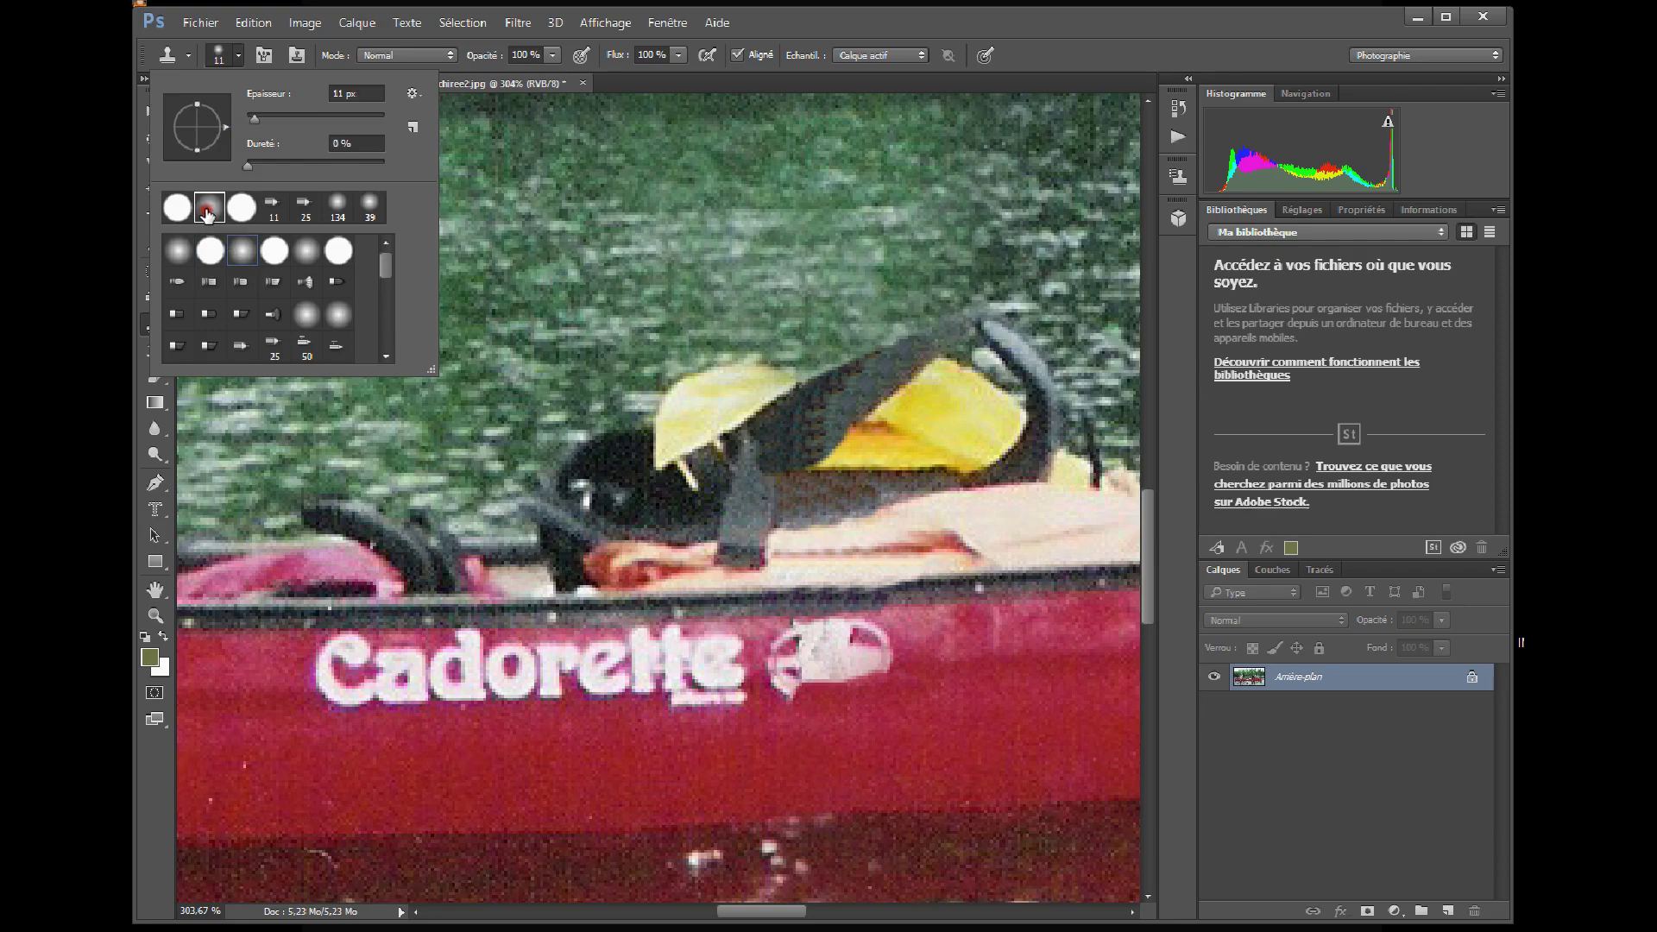
{"action": "left_click", "coordinate": [976, 696]}
{"action": "left_click", "coordinate": [789, 681]}
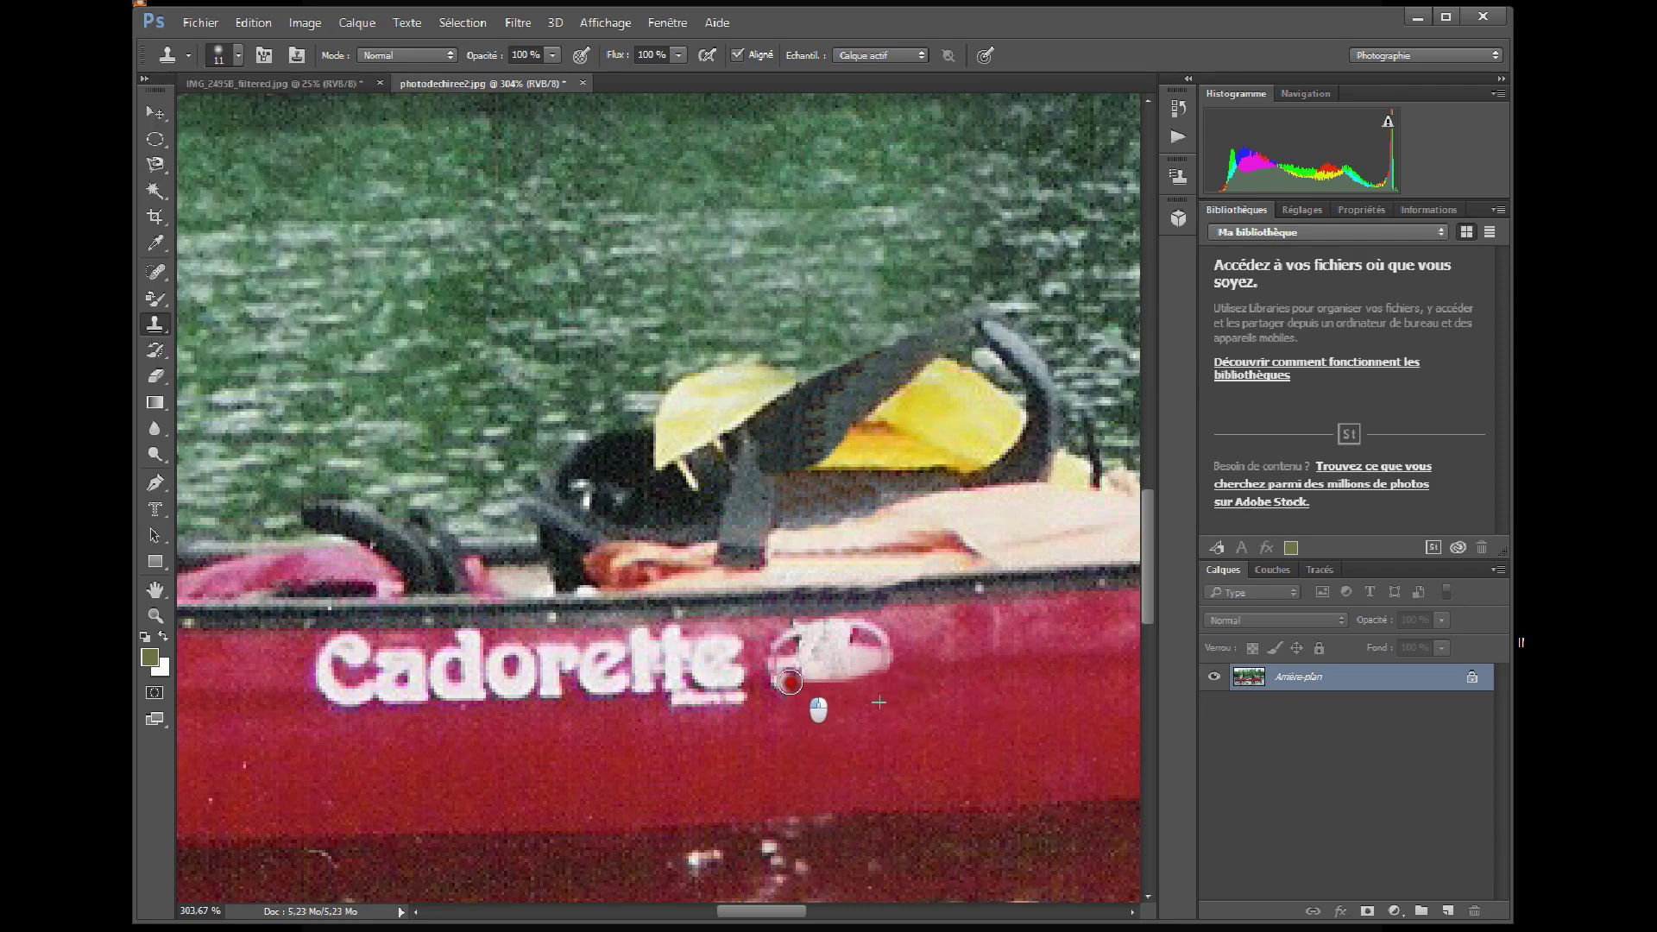
{"action": "left_click_drag", "start_coordinate": [790, 682], "coordinate": [790, 693]}
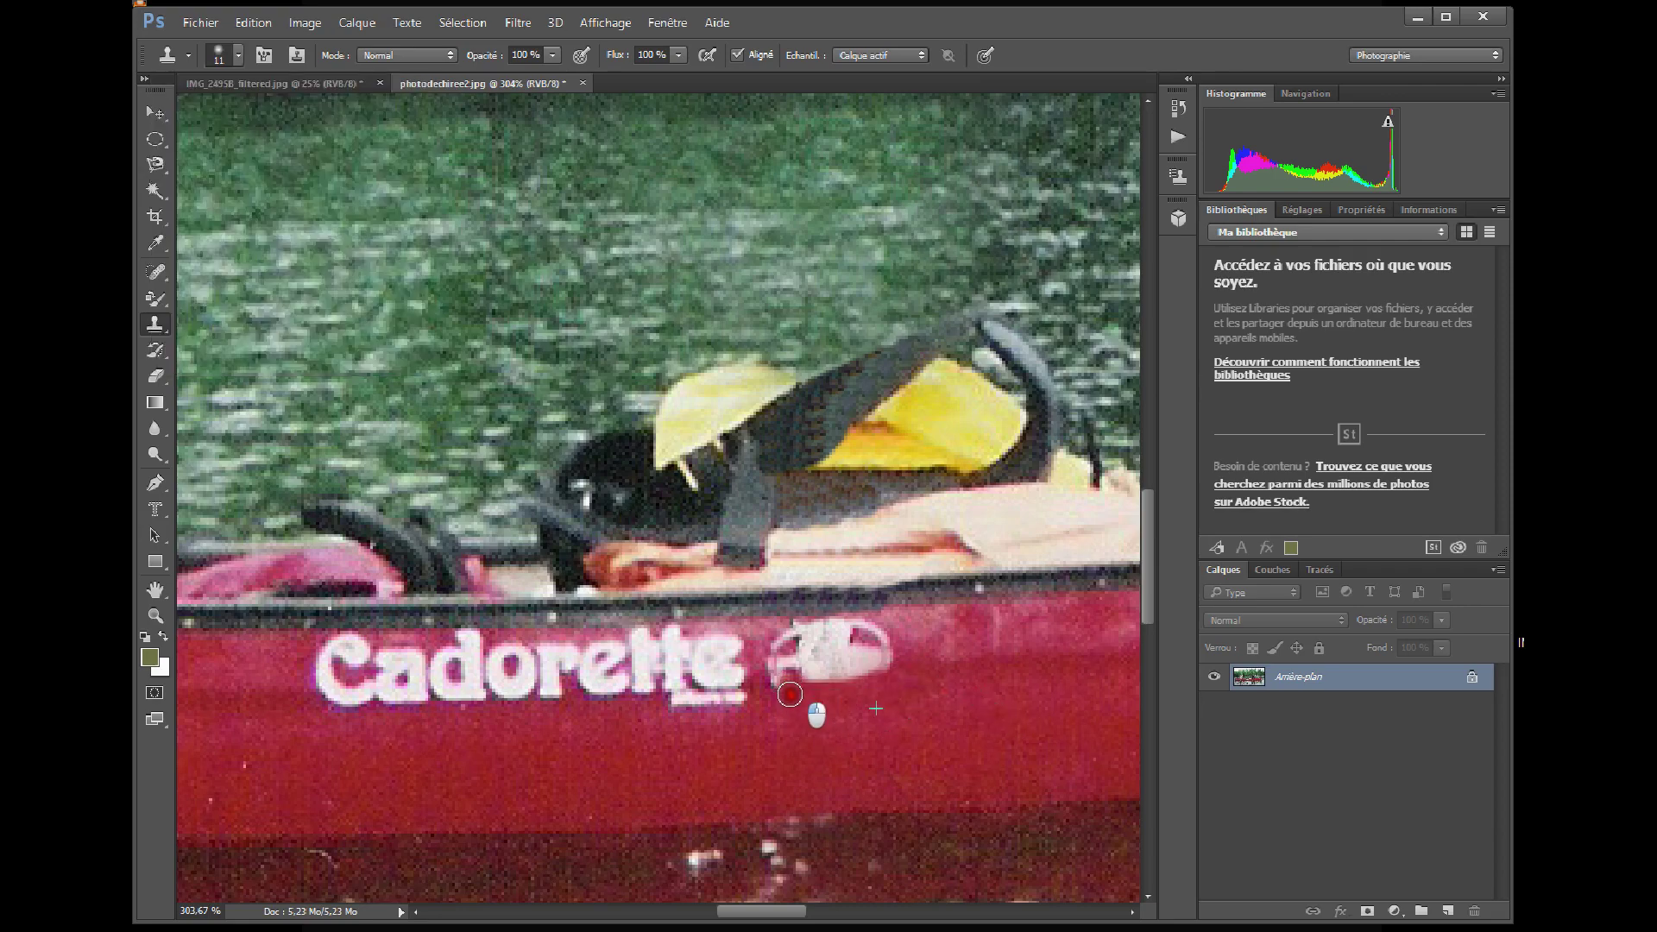
Step: Resample the red hull beside the oval logo and clone it over the logo's outer and upper parts
{"action": "left_click", "coordinate": [976, 661], "text": "alt"}
{"action": "left_click", "coordinate": [852, 682]}
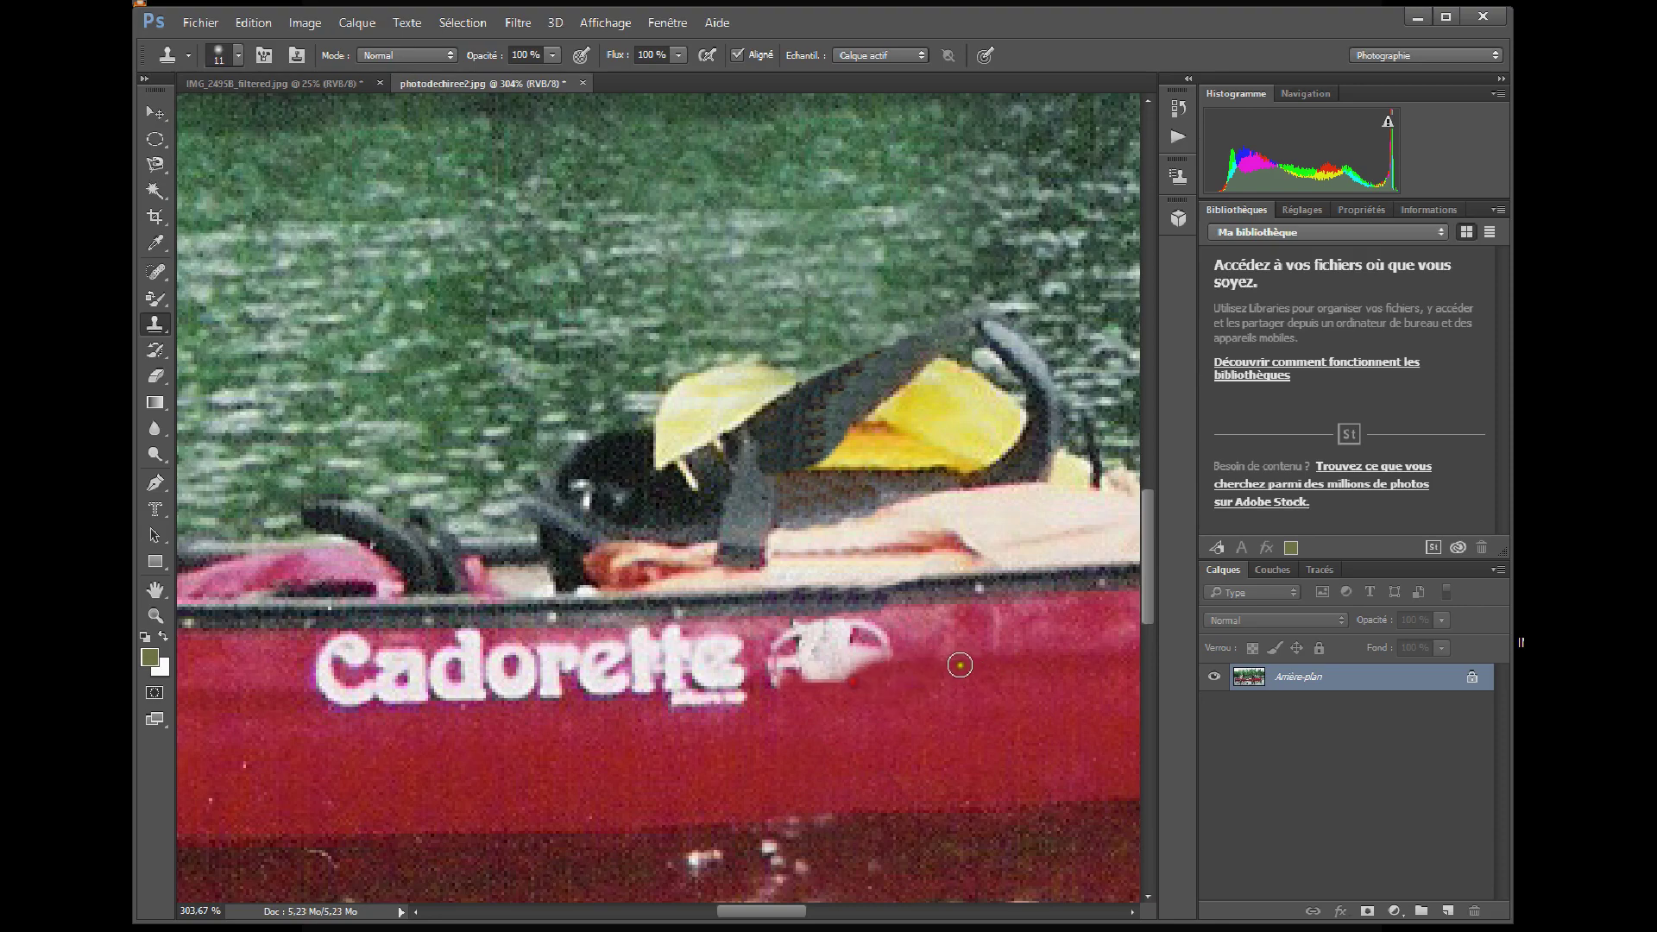
{"action": "left_click", "coordinate": [956, 661], "text": "alt"}
{"action": "mouse_move", "coordinate": [898, 680]}
{"action": "left_mouse_down"}
{"action": "mouse_move", "coordinate": [874, 641]}
{"action": "mouse_move", "coordinate": [892, 642]}
{"action": "left_mouse_up"}
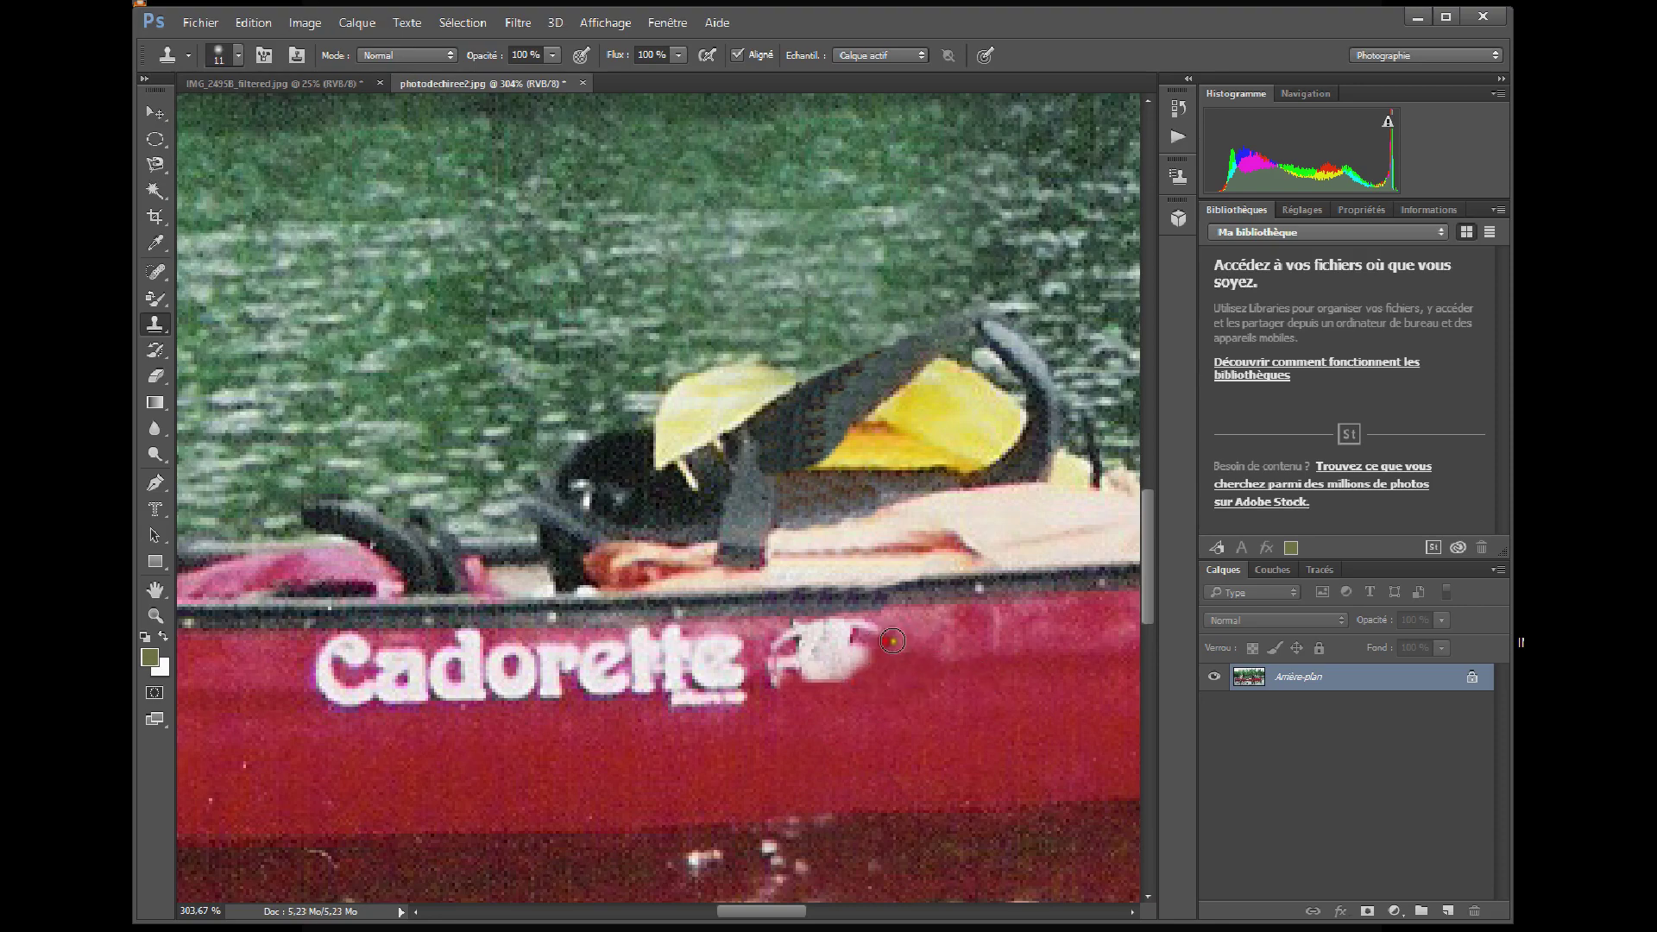
{"action": "left_click", "coordinate": [878, 634]}
{"action": "left_click_drag", "start_coordinate": [948, 634], "coordinate": [828, 643]}
Step: Enlarge the clone brush to 24 px and clone red hull over the remains of the oval logo beside the Cadorette lettering
{"action": "left_click", "coordinate": [241, 56]}
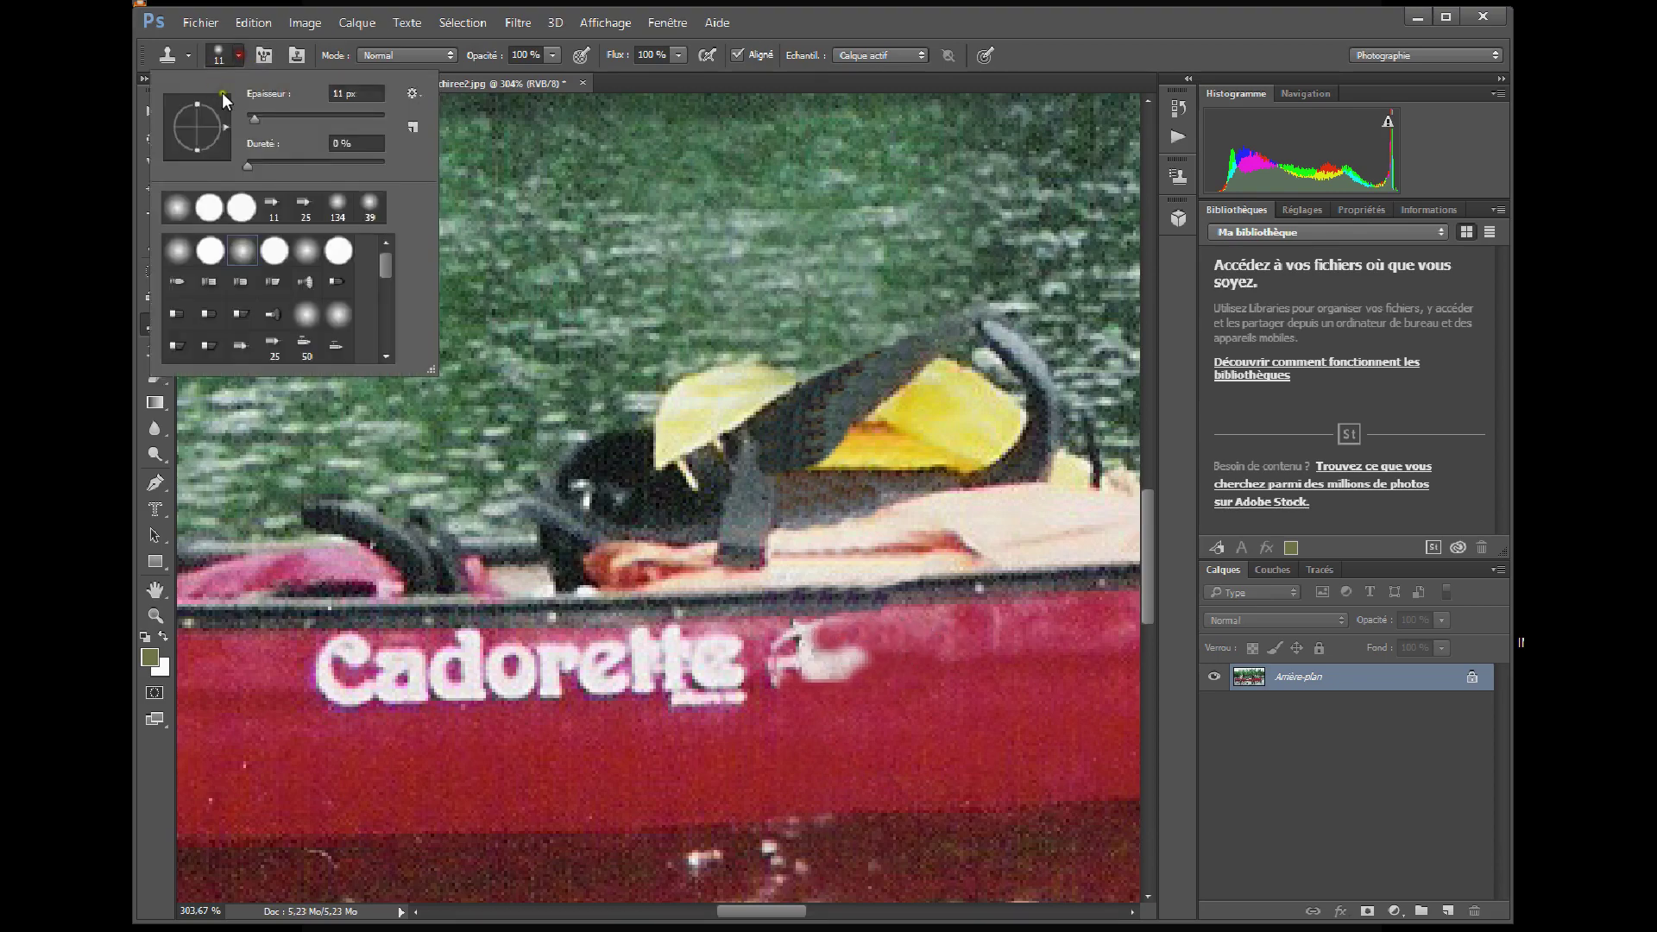
{"action": "left_click", "coordinate": [274, 118]}
{"action": "left_click", "coordinate": [931, 646]}
{"action": "mouse_move", "coordinate": [863, 643]}
{"action": "left_mouse_down"}
{"action": "mouse_move", "coordinate": [790, 643]}
{"action": "mouse_move", "coordinate": [923, 655]}
{"action": "mouse_move", "coordinate": [863, 666]}
{"action": "mouse_move", "coordinate": [921, 657]}
{"action": "left_mouse_up"}
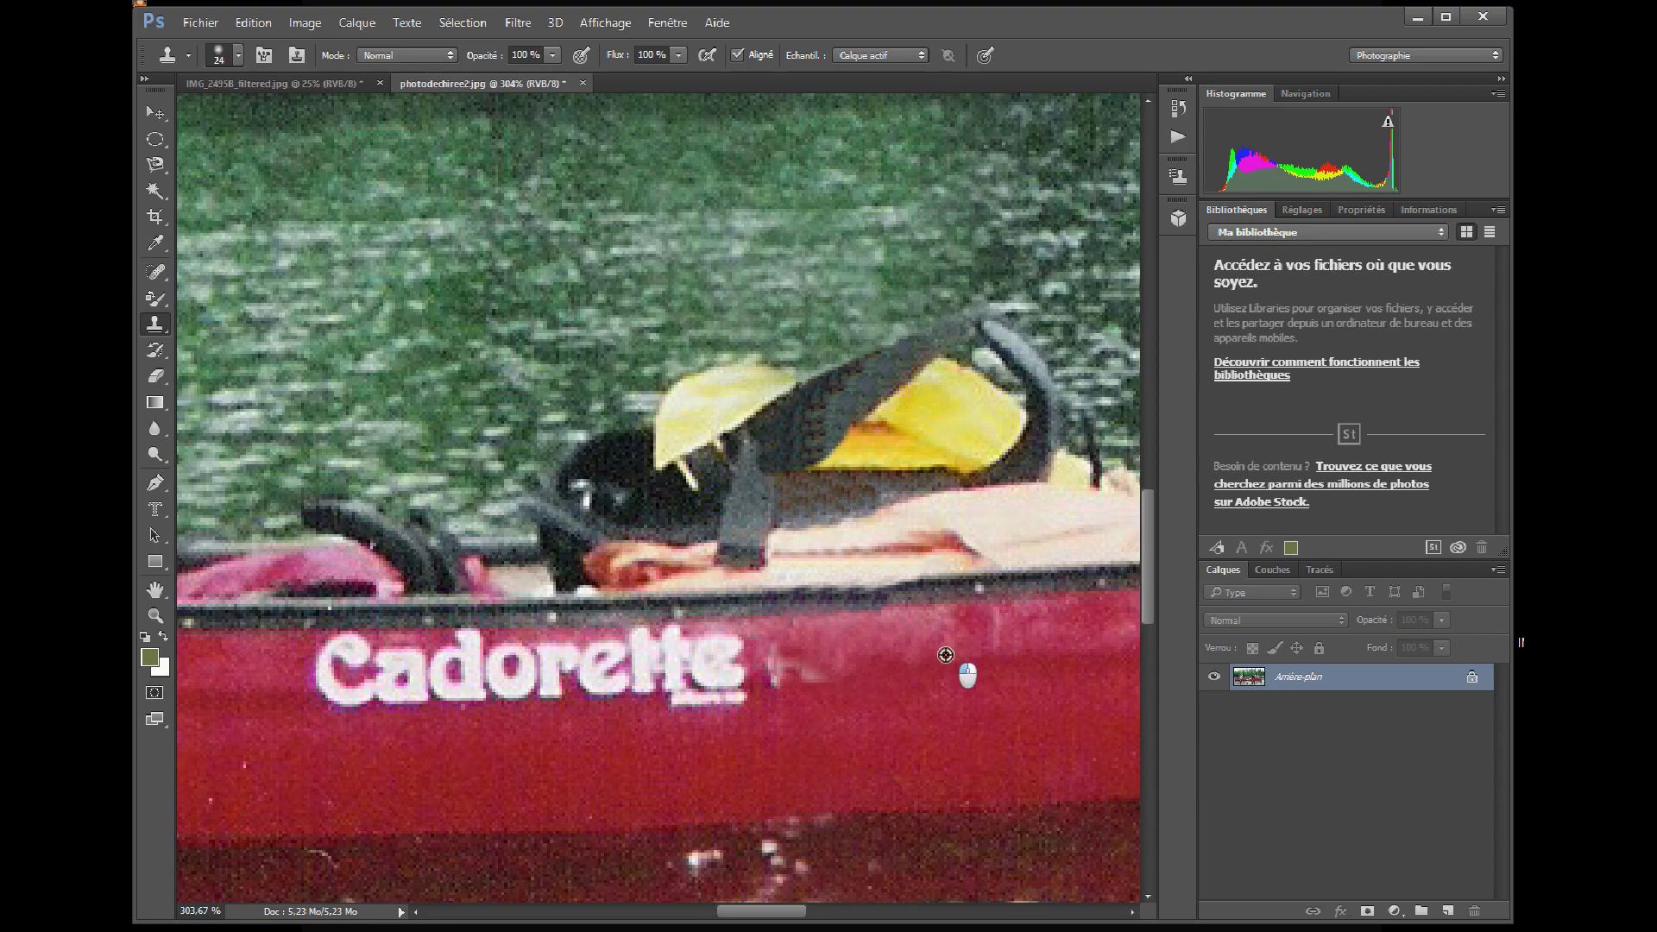
{"action": "left_click", "coordinate": [945, 655], "text": "alt"}
{"action": "mouse_move", "coordinate": [876, 665]}
{"action": "left_mouse_down"}
{"action": "mouse_move", "coordinate": [769, 665]}
{"action": "mouse_move", "coordinate": [784, 658]}
{"action": "left_mouse_up"}
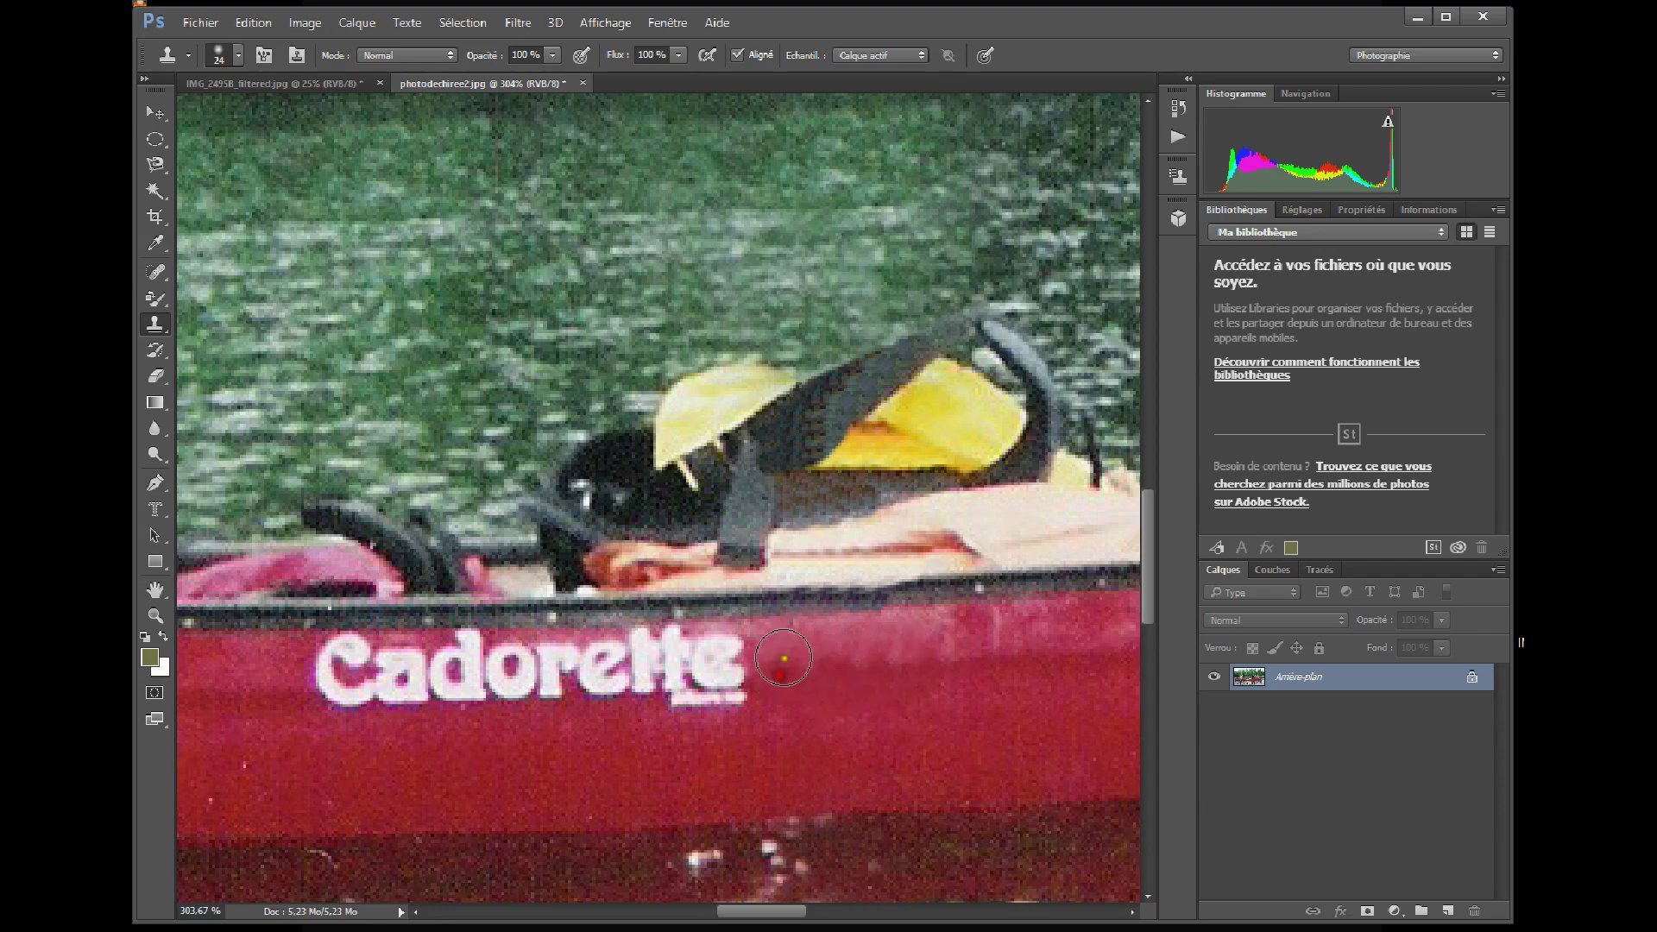
Step: Clone over the lower end of the white tear where it meets the treetops, using the 24 px brush
{"action": "scroll", "coordinate": [771, 439], "scroll_direction": "down", "scroll_amount": 2}
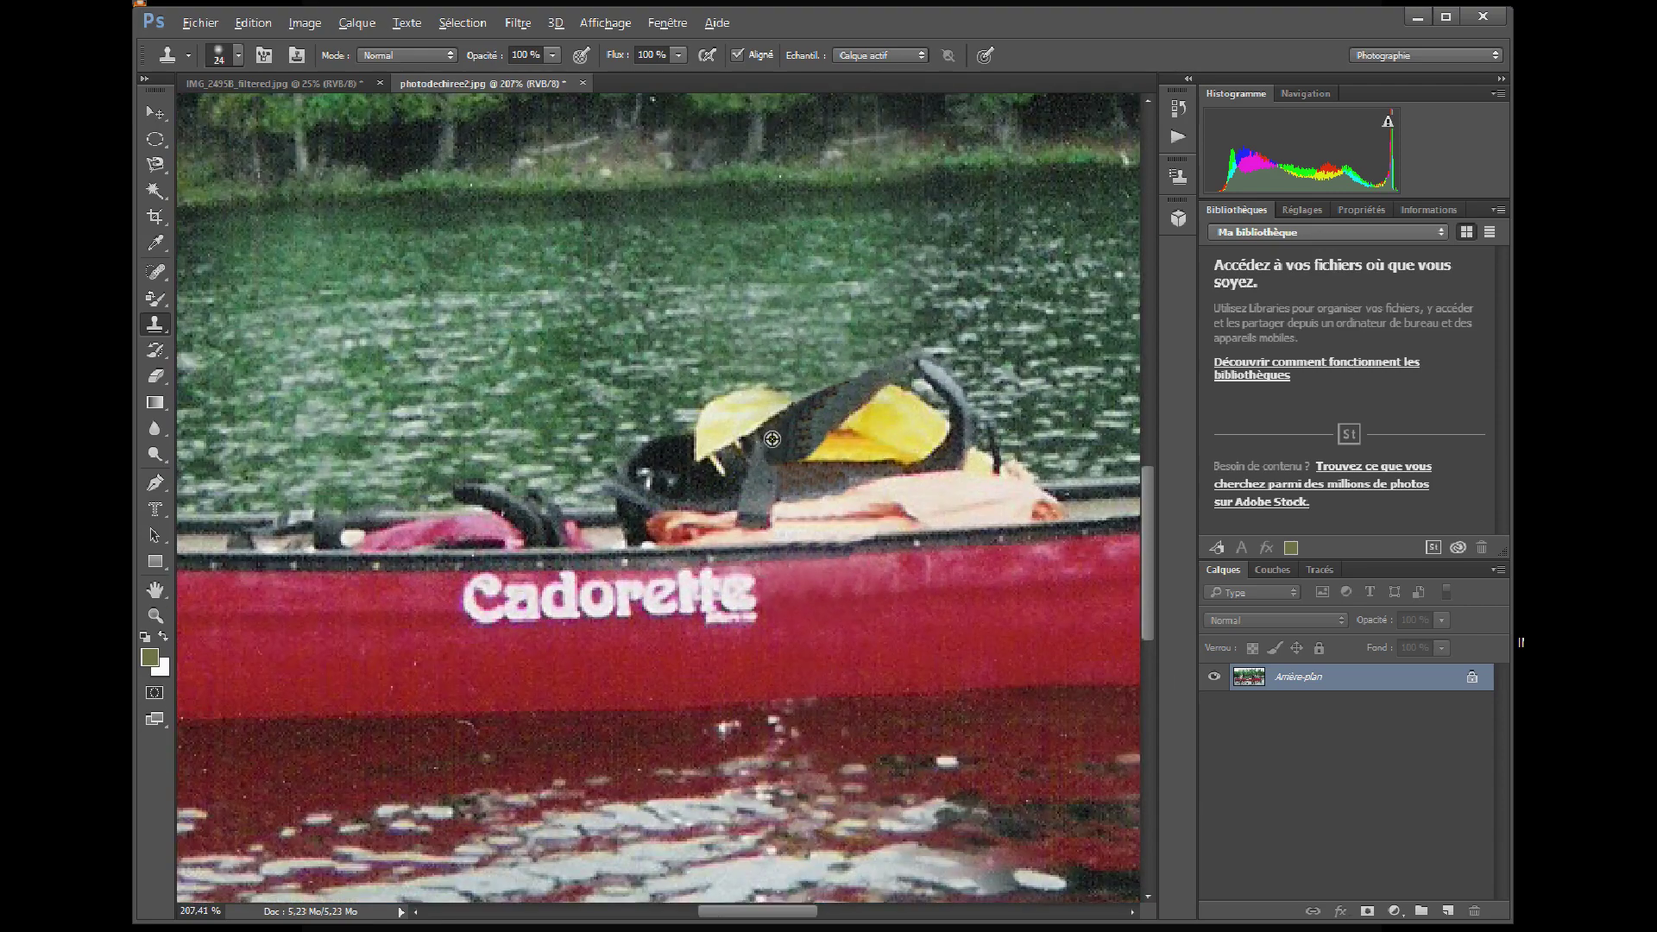
{"action": "scroll", "coordinate": [772, 438], "scroll_direction": "down", "scroll_amount": 4}
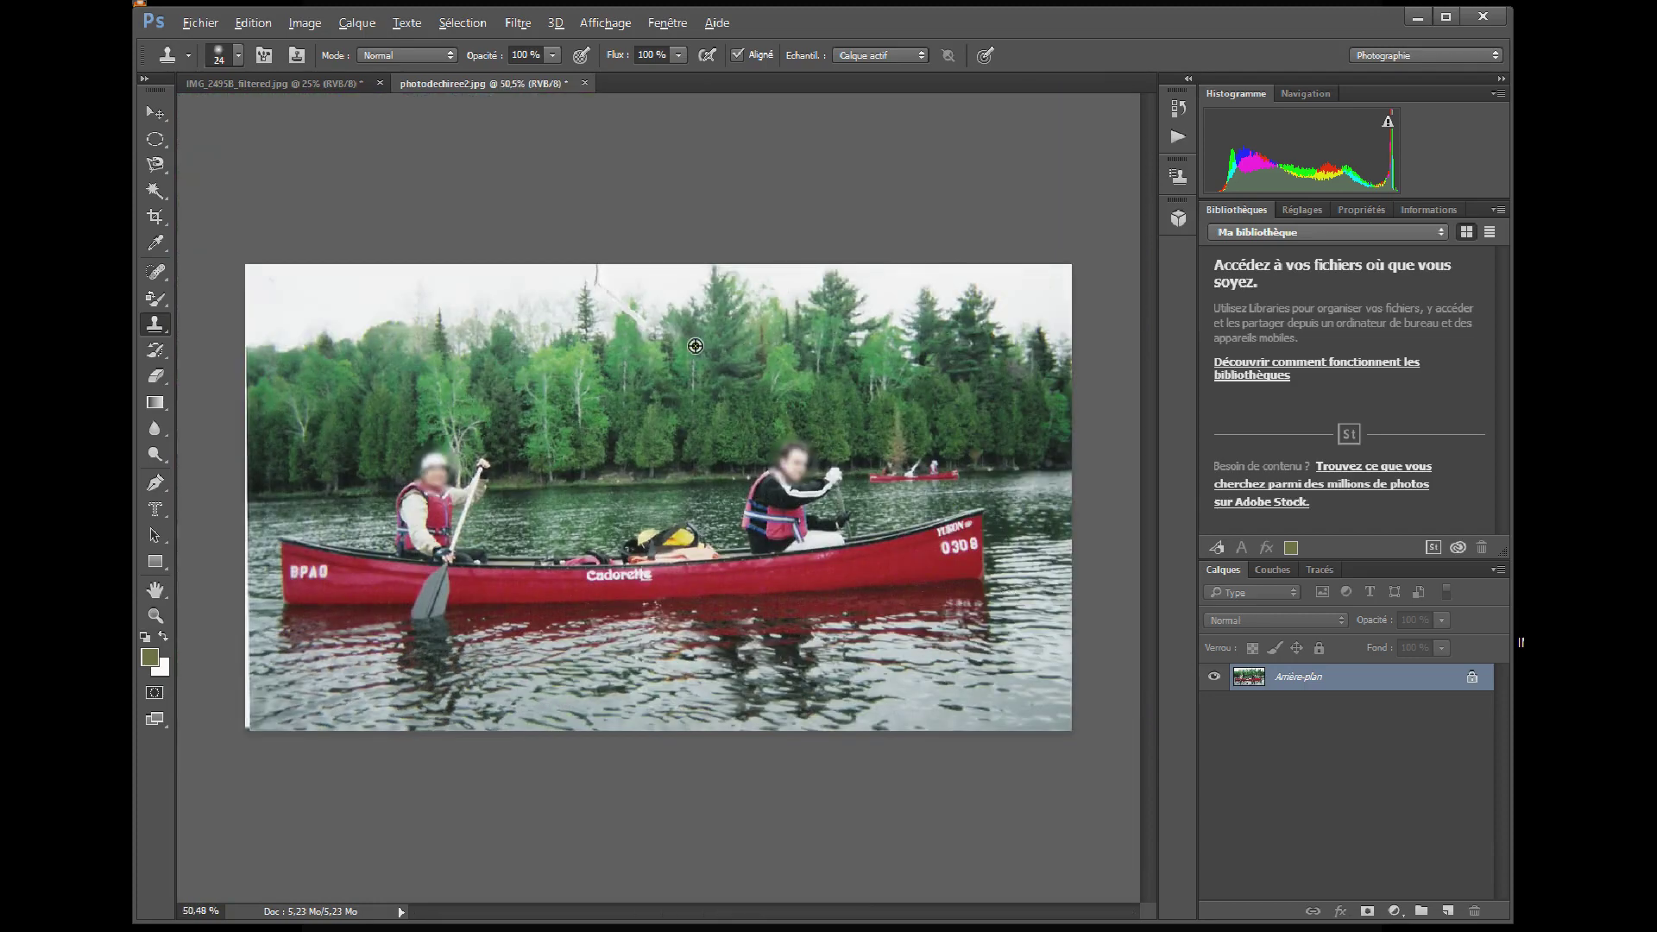
{"action": "scroll", "coordinate": [695, 345], "scroll_direction": "up", "scroll_amount": 5}
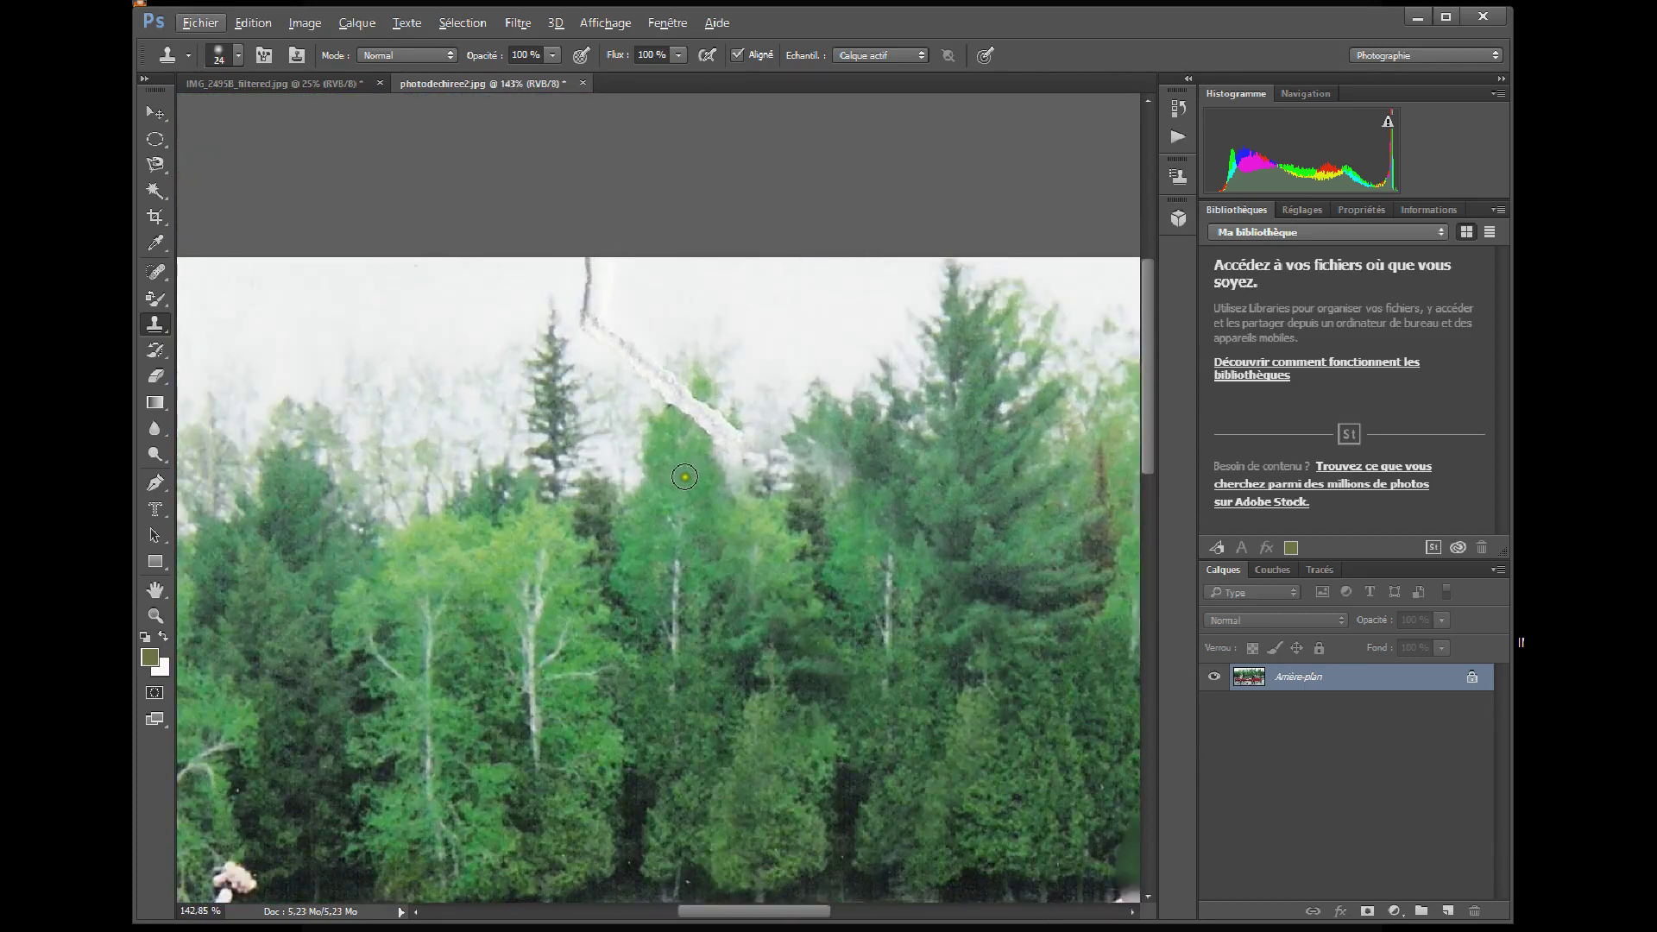
{"action": "key", "text": "alt"}
{"action": "left_click_drag", "start_coordinate": [727, 450], "coordinate": [720, 435]}
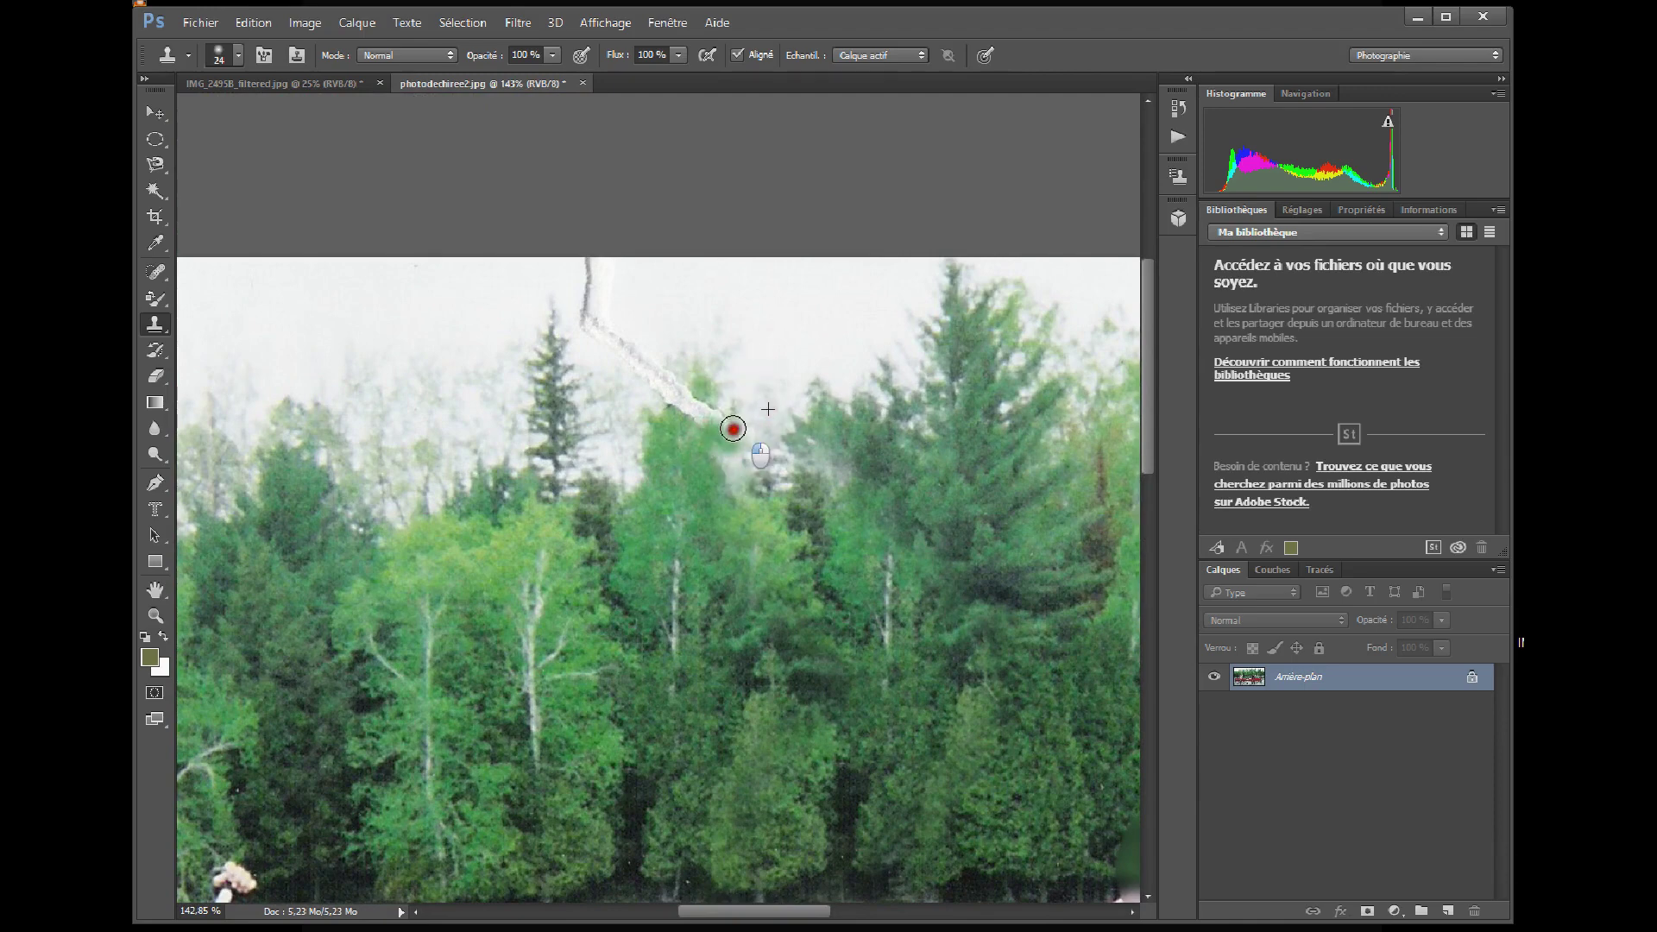
{"action": "mouse_move", "coordinate": [733, 433]}
{"action": "left_mouse_down"}
{"action": "mouse_move", "coordinate": [713, 397]}
{"action": "mouse_move", "coordinate": [732, 395]}
{"action": "left_mouse_up"}
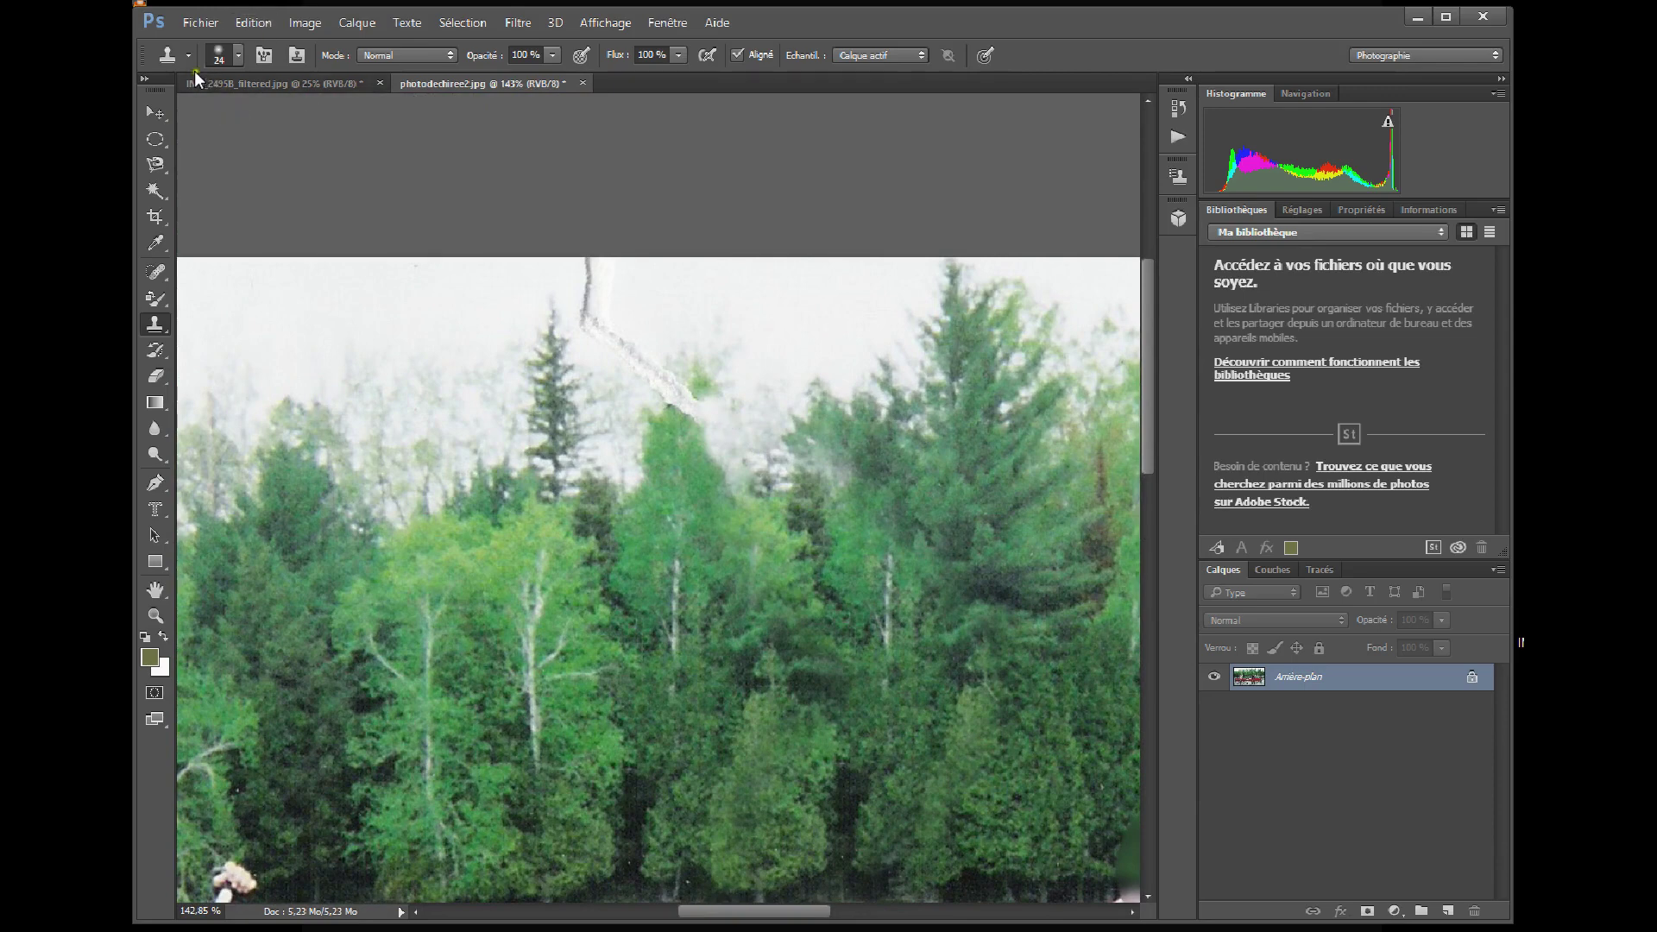
Step: Enlarge the clone brush to 56 px and clone clean sky over the rest of the tear above the trees
{"action": "left_click", "coordinate": [238, 56]}
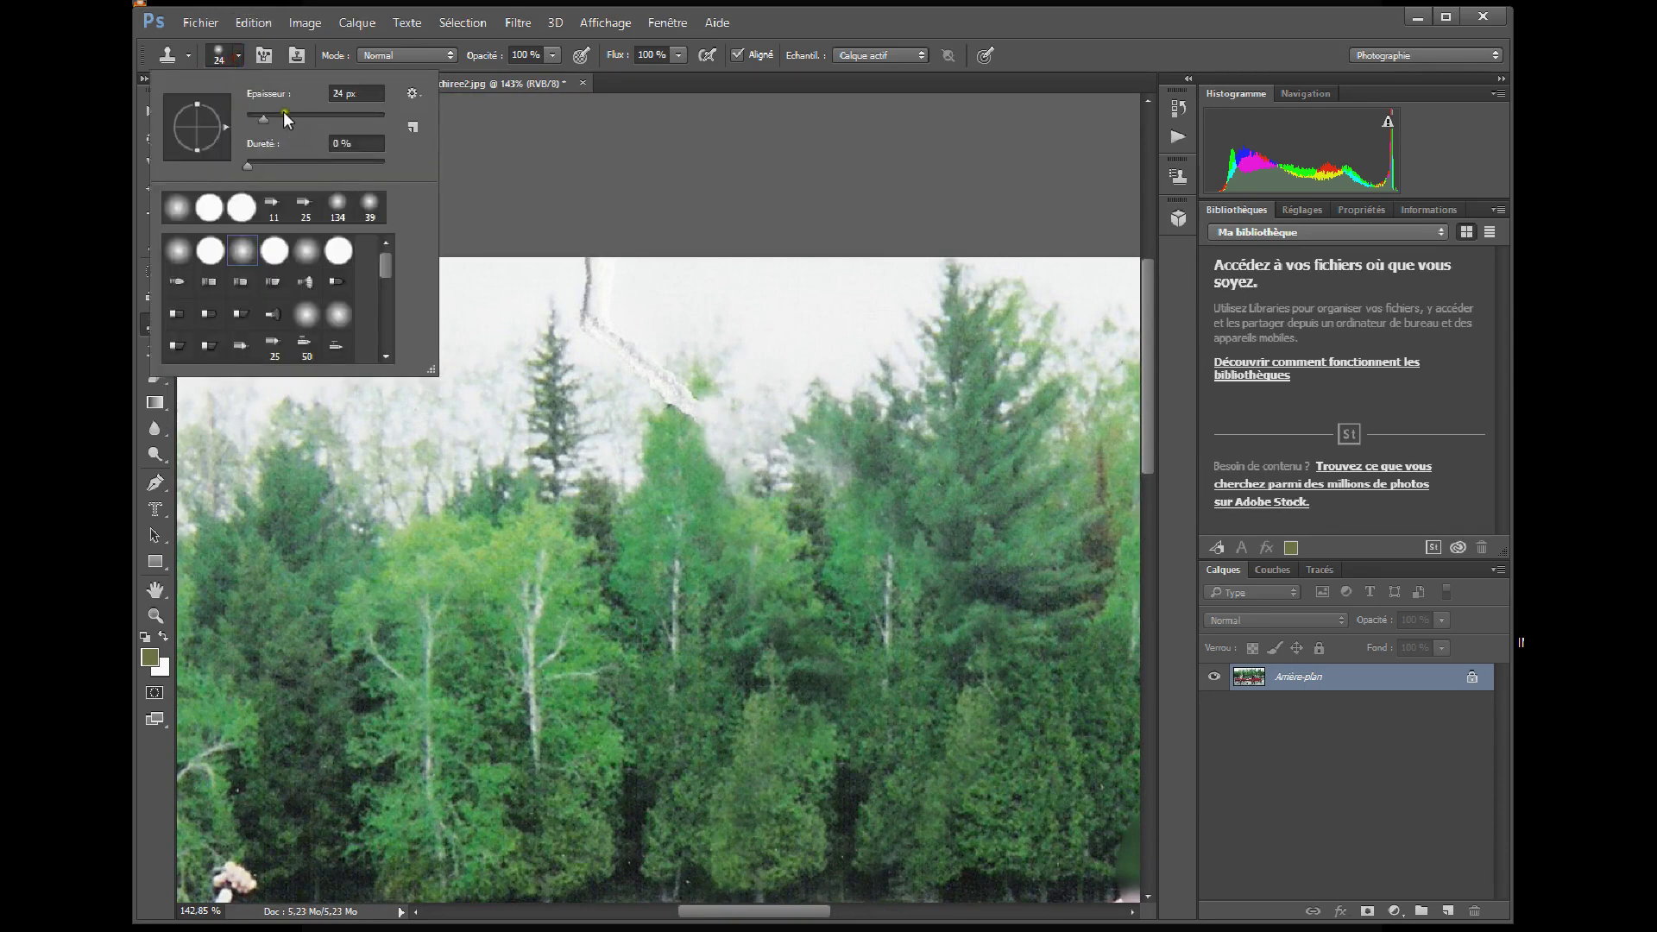
{"action": "left_click_drag", "start_coordinate": [284, 112], "coordinate": [286, 114]}
{"action": "left_click", "coordinate": [636, 259]}
{"action": "mouse_move", "coordinate": [636, 259]}
{"action": "left_mouse_down"}
{"action": "mouse_move", "coordinate": [592, 278]}
{"action": "mouse_move", "coordinate": [601, 302]}
{"action": "mouse_move", "coordinate": [640, 340]}
{"action": "mouse_move", "coordinate": [633, 311]}
{"action": "mouse_move", "coordinate": [633, 366]}
{"action": "mouse_move", "coordinate": [684, 370]}
{"action": "mouse_move", "coordinate": [613, 371]}
{"action": "mouse_move", "coordinate": [740, 340]}
{"action": "mouse_move", "coordinate": [675, 352]}
{"action": "mouse_move", "coordinate": [714, 421]}
{"action": "mouse_move", "coordinate": [670, 406]}
{"action": "mouse_move", "coordinate": [681, 385]}
{"action": "mouse_move", "coordinate": [750, 483]}
{"action": "mouse_move", "coordinate": [743, 387]}
{"action": "left_mouse_up"}
Step: Clone foliage to rebuild the pointed treetop where the tear crossed it, and blend its outline with the surroundings at 66% opacity
{"action": "left_click", "coordinate": [681, 440], "text": "alt"}
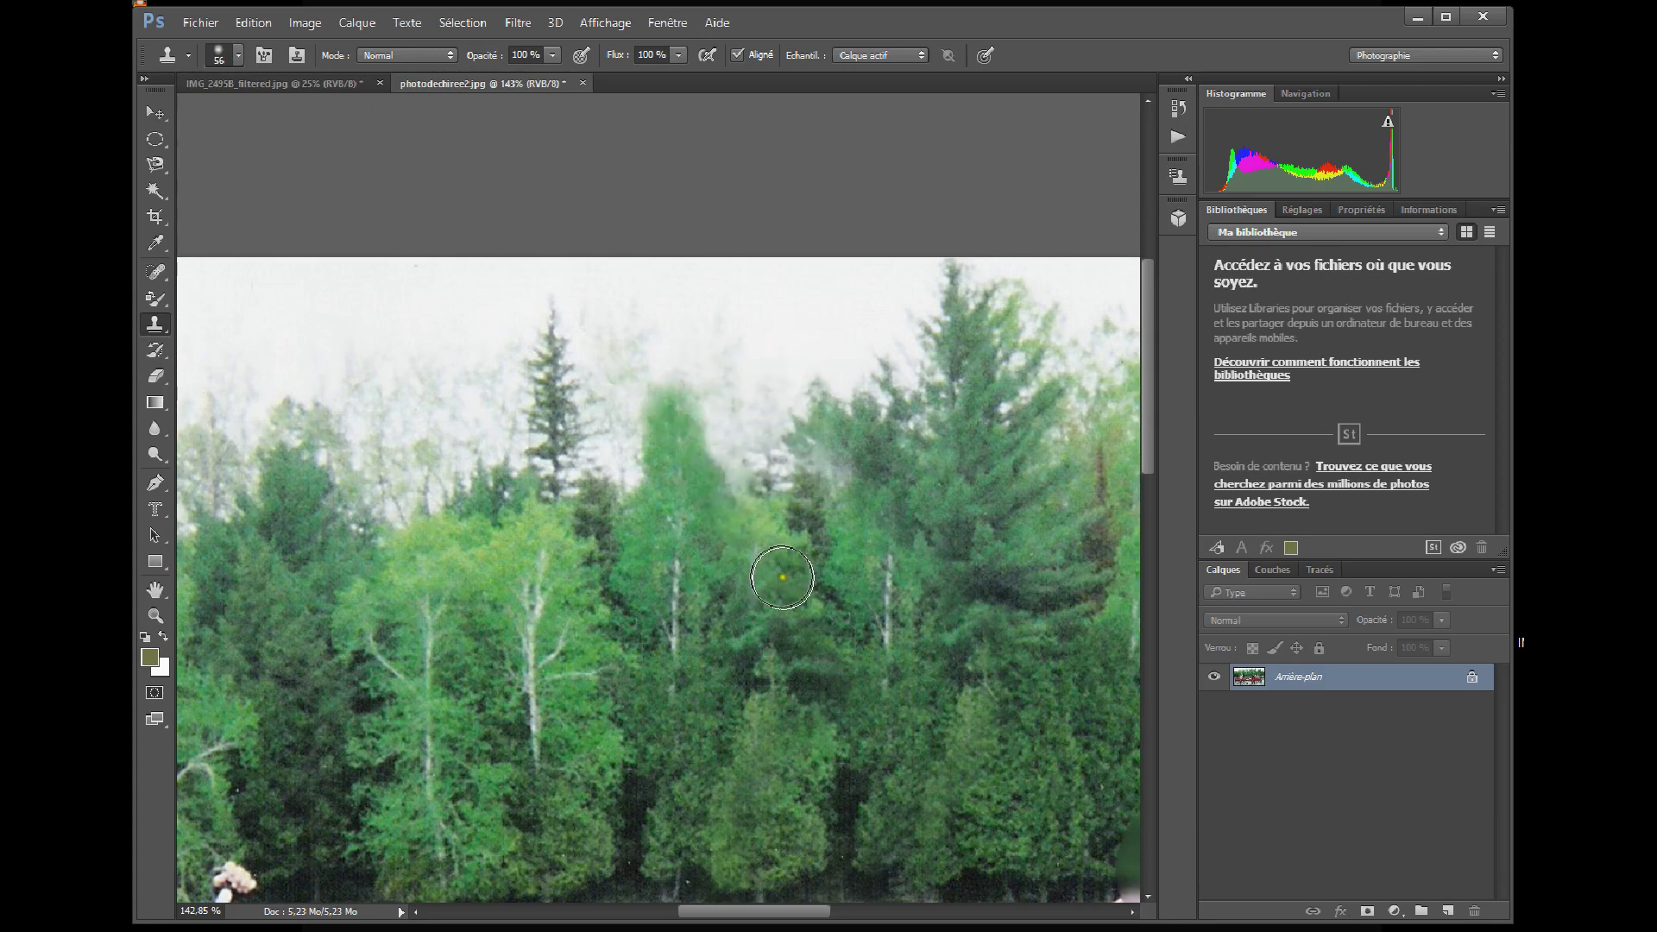
{"action": "mouse_move", "coordinate": [675, 466]}
{"action": "left_mouse_down"}
{"action": "mouse_move", "coordinate": [691, 447]}
{"action": "mouse_move", "coordinate": [706, 486]}
{"action": "left_mouse_up"}
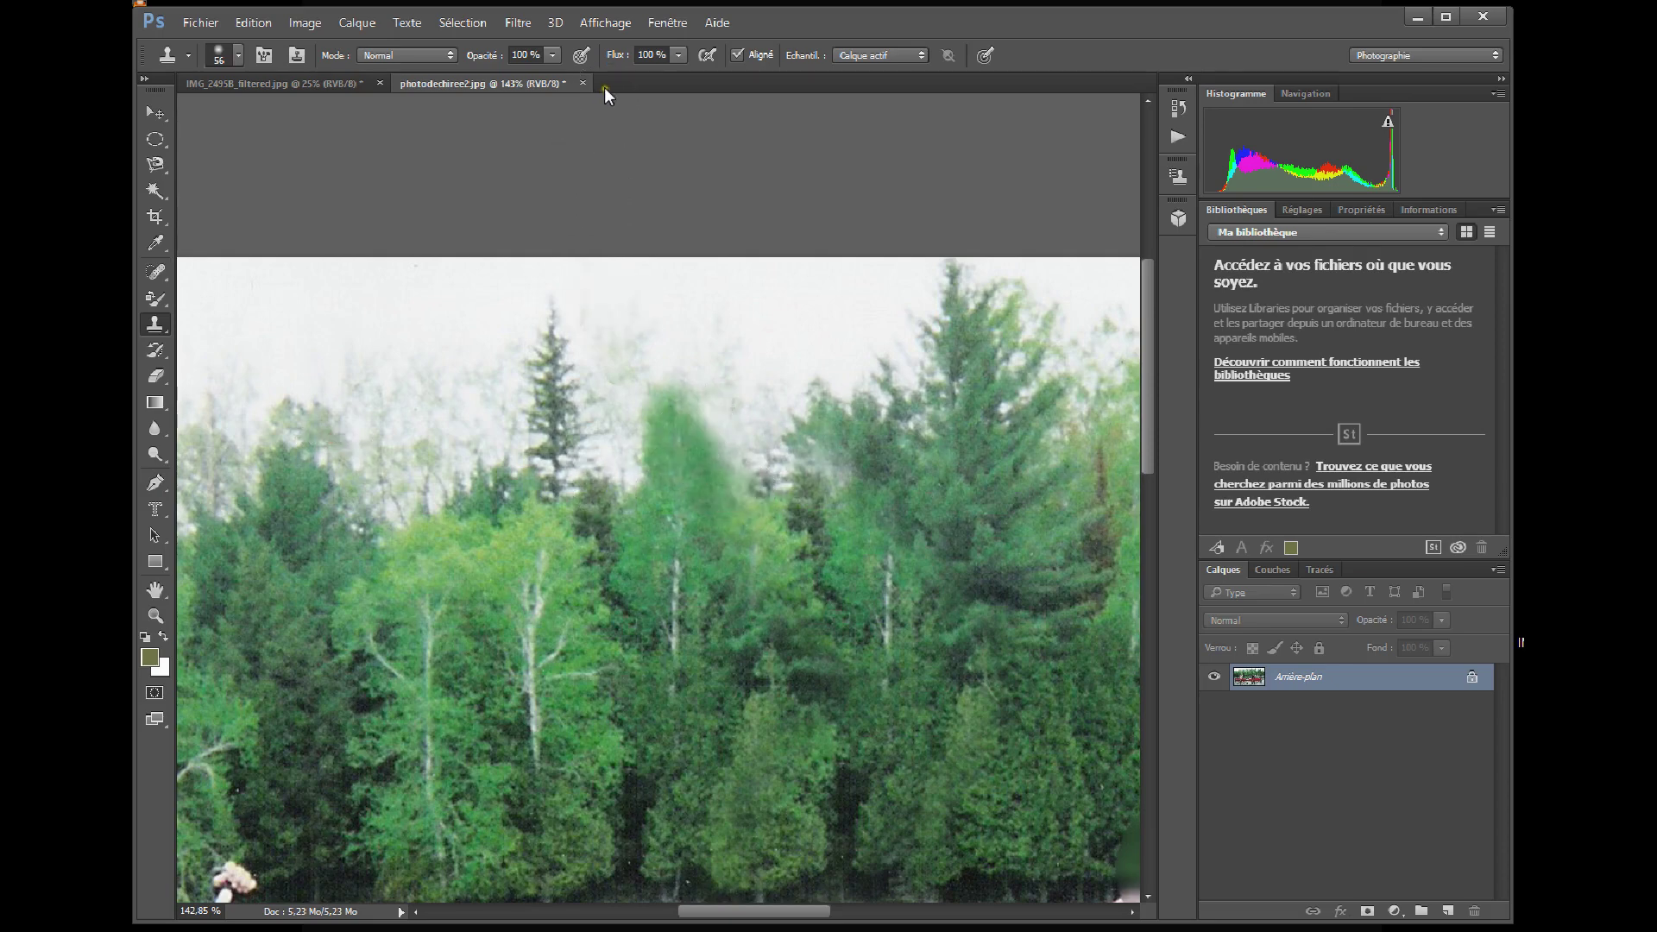
{"action": "left_click", "coordinate": [551, 55]}
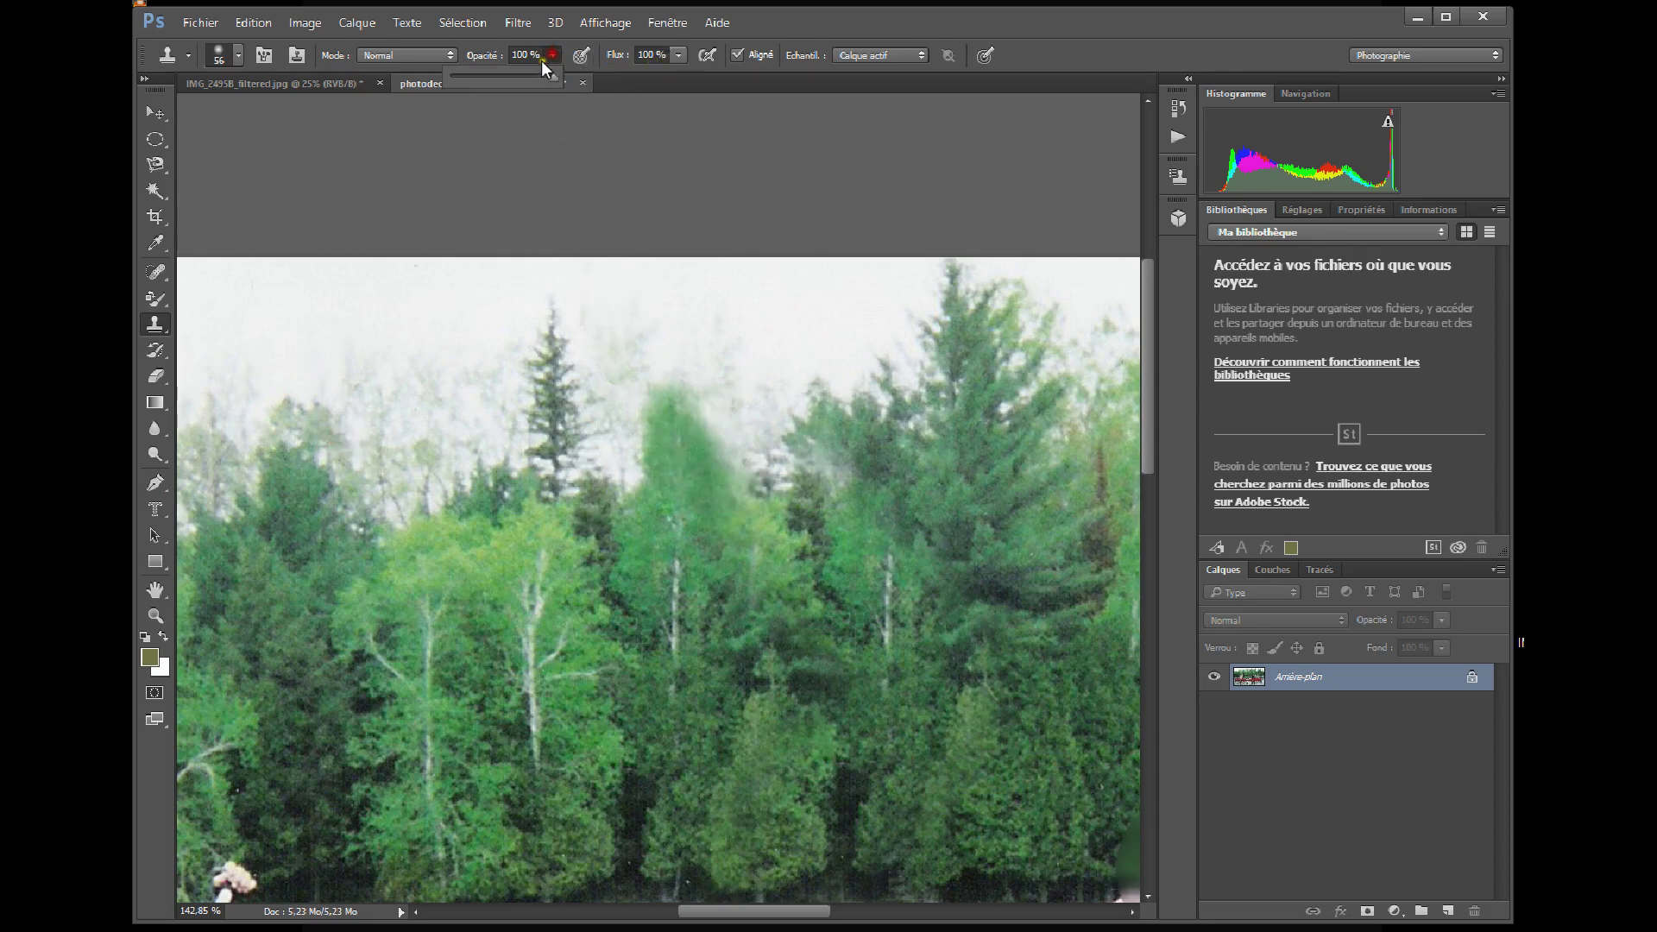
{"action": "left_click", "coordinate": [516, 76]}
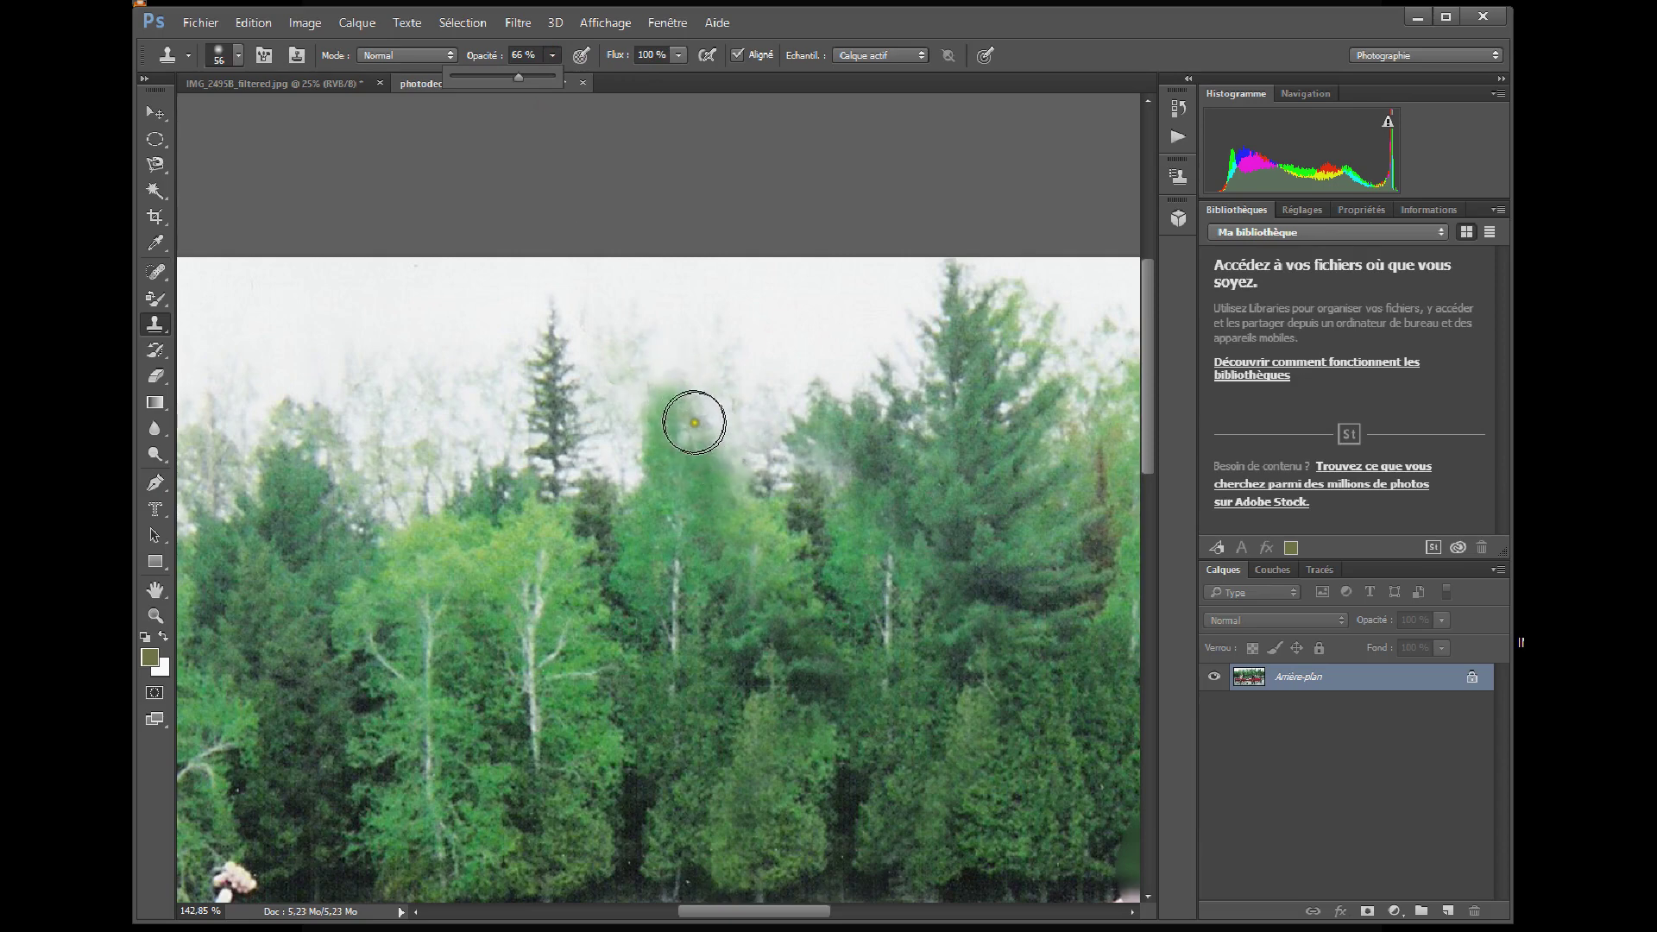
{"action": "left_click", "coordinate": [717, 438]}
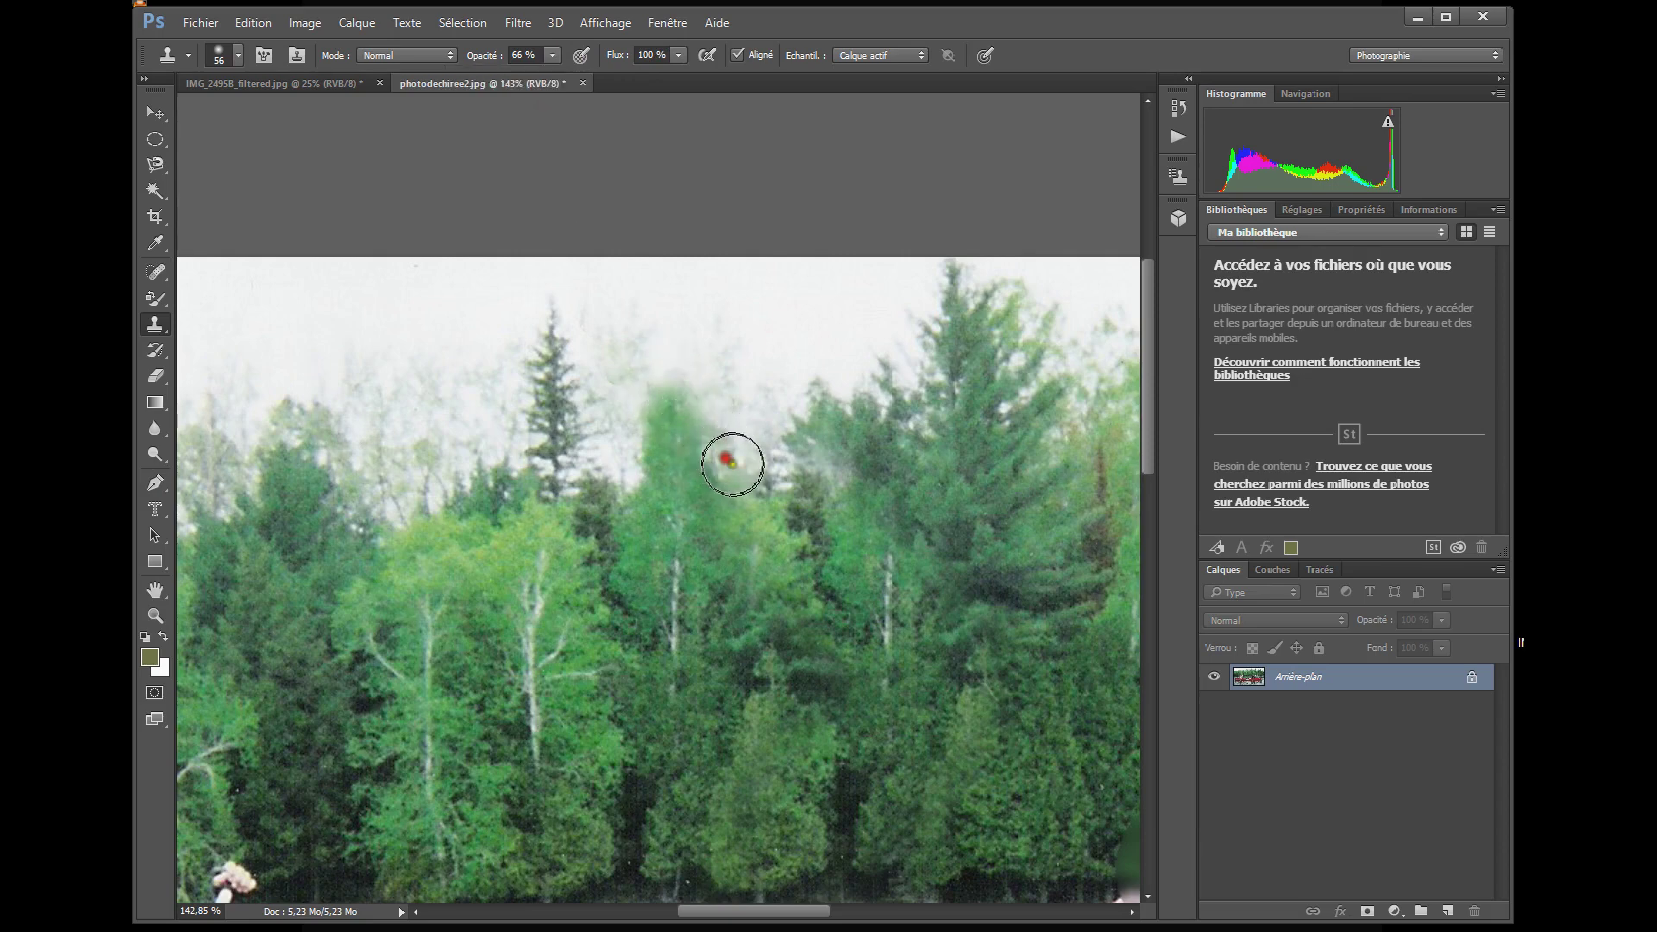
{"action": "left_click", "coordinate": [729, 418]}
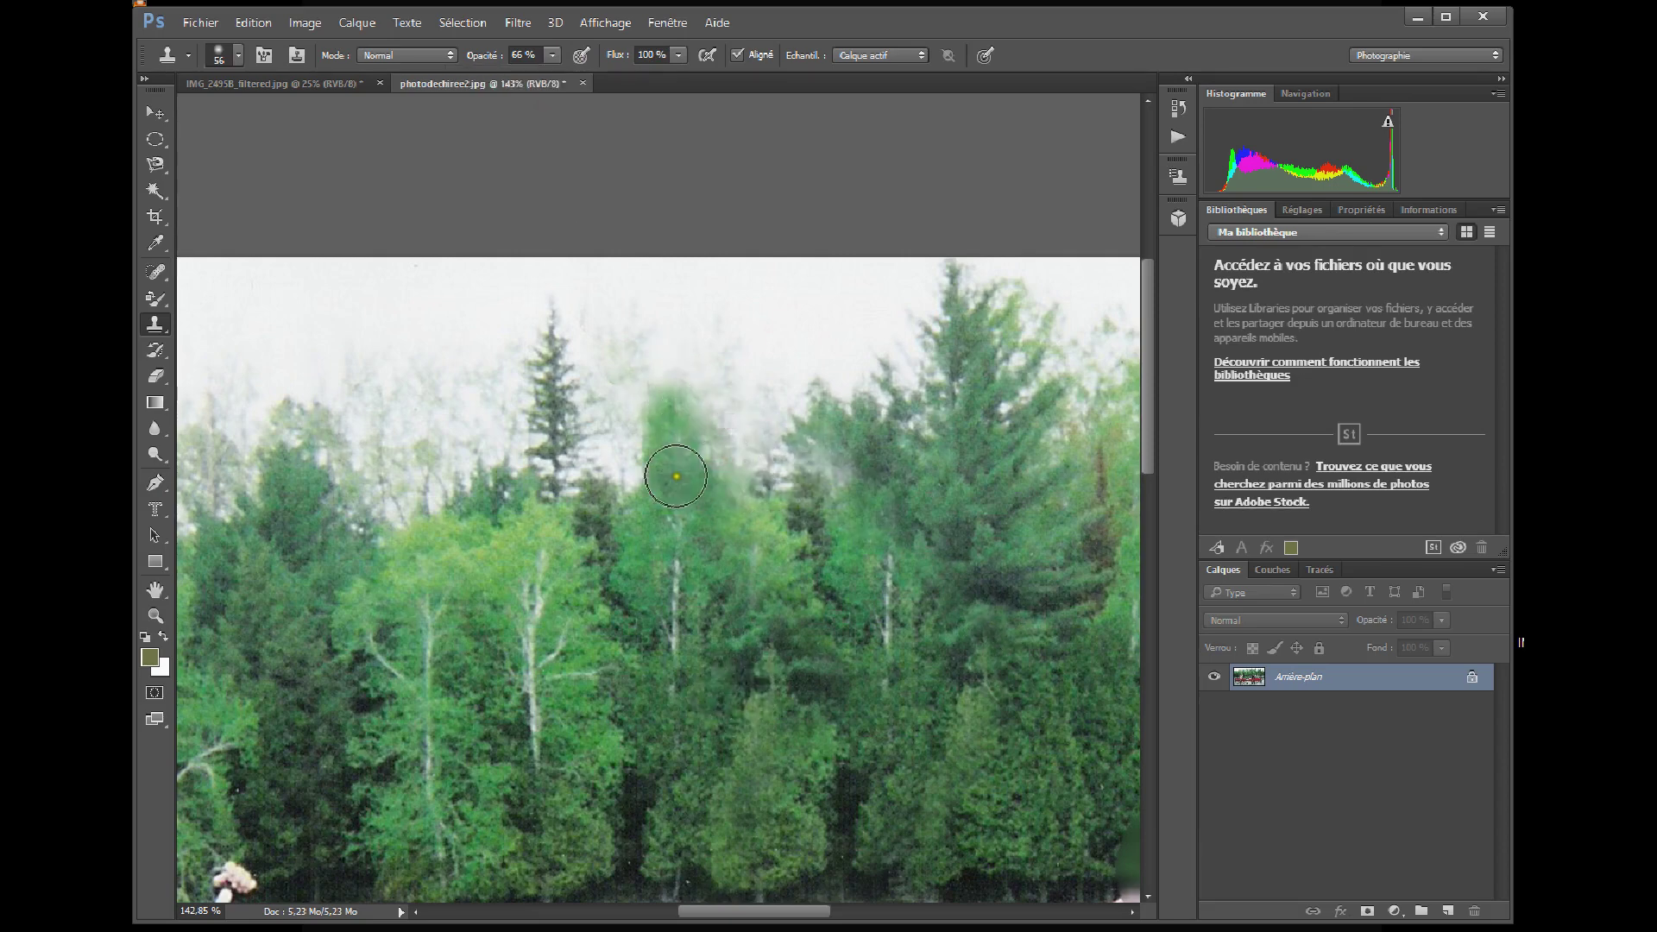
{"action": "mouse_move", "coordinate": [713, 393]}
{"action": "left_mouse_down"}
{"action": "mouse_move", "coordinate": [673, 426]}
{"action": "mouse_move", "coordinate": [677, 374]}
{"action": "left_mouse_up"}
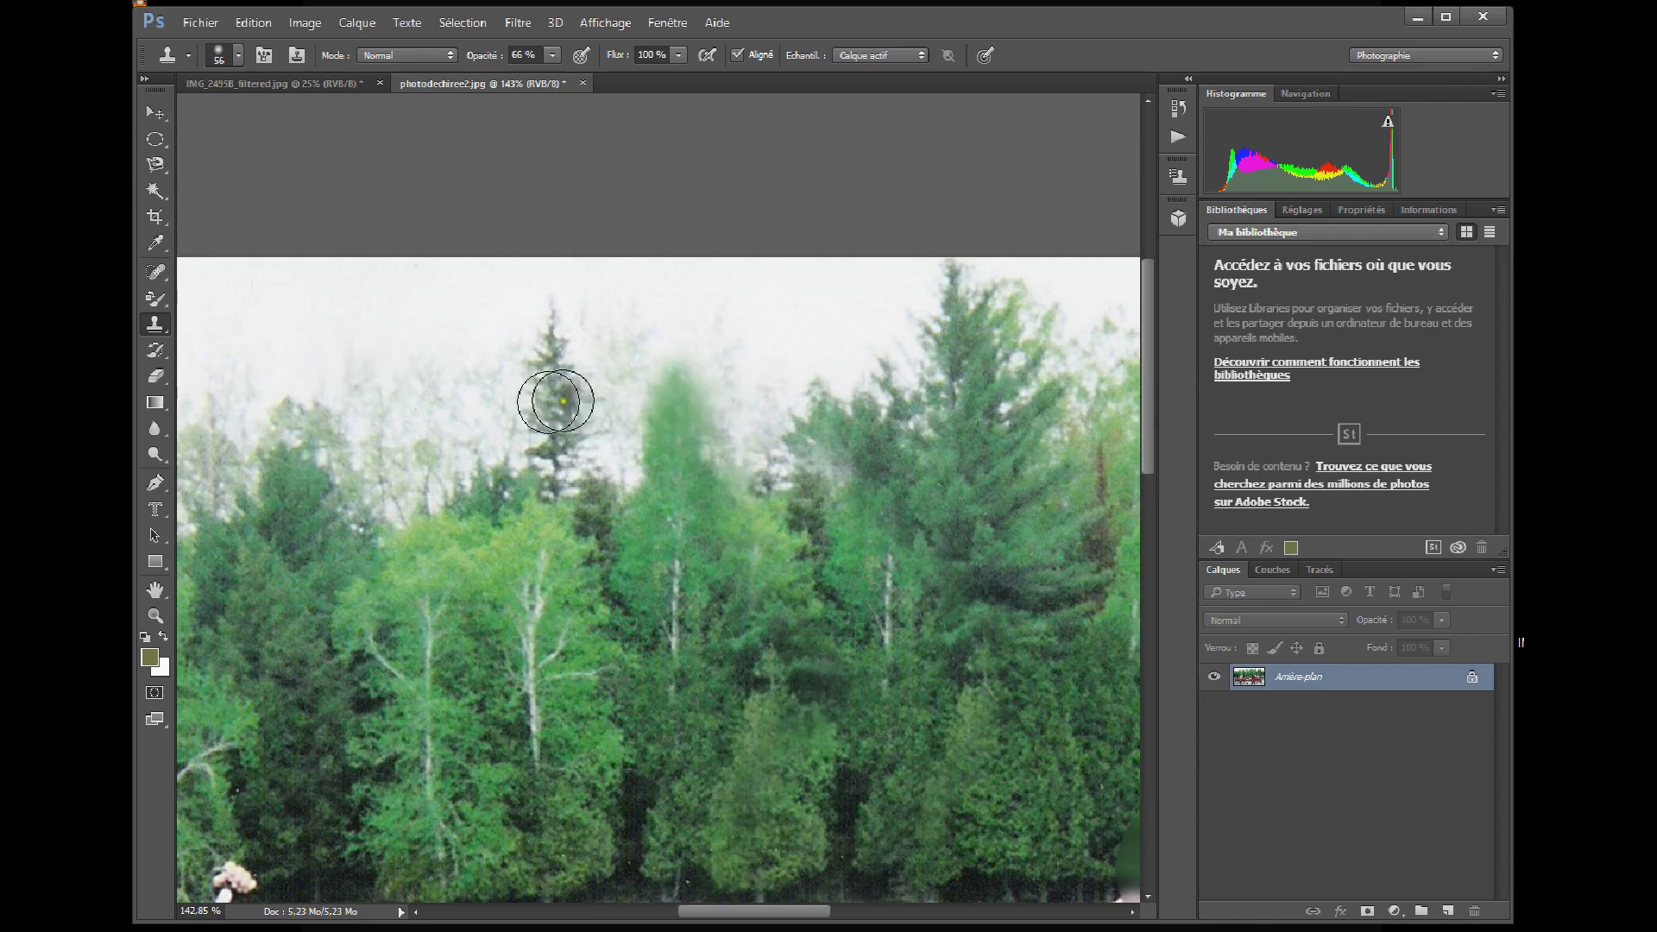
{"action": "scroll", "coordinate": [618, 470], "scroll_direction": "down", "scroll_amount": 5}
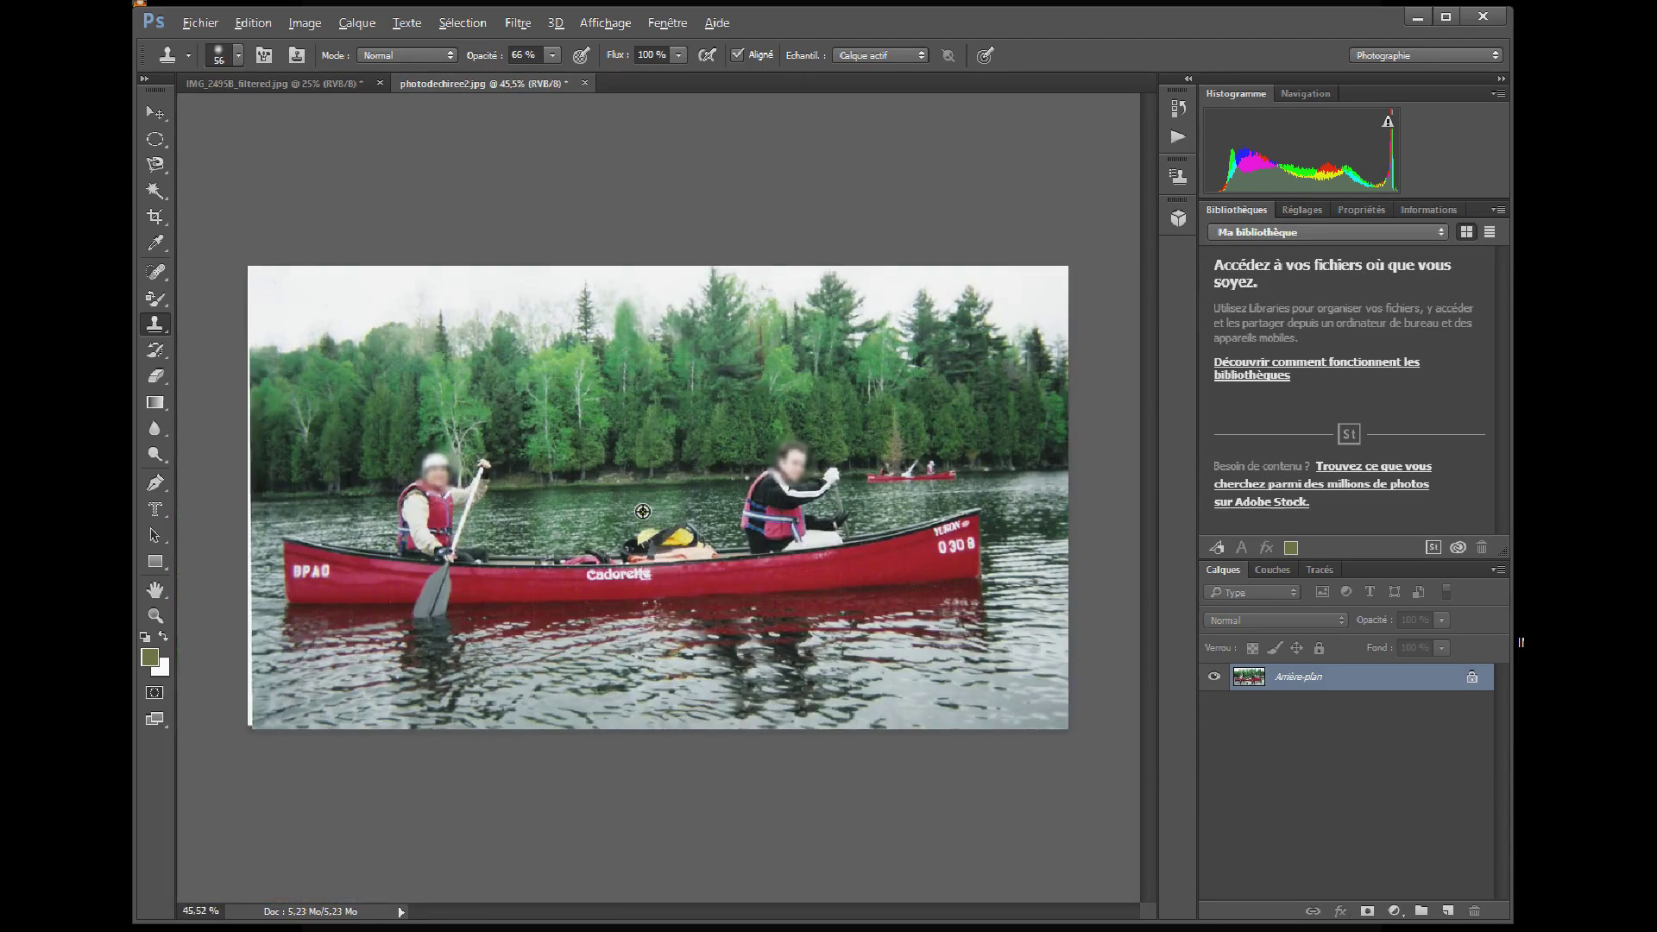
{"action": "key", "text": "alt"}
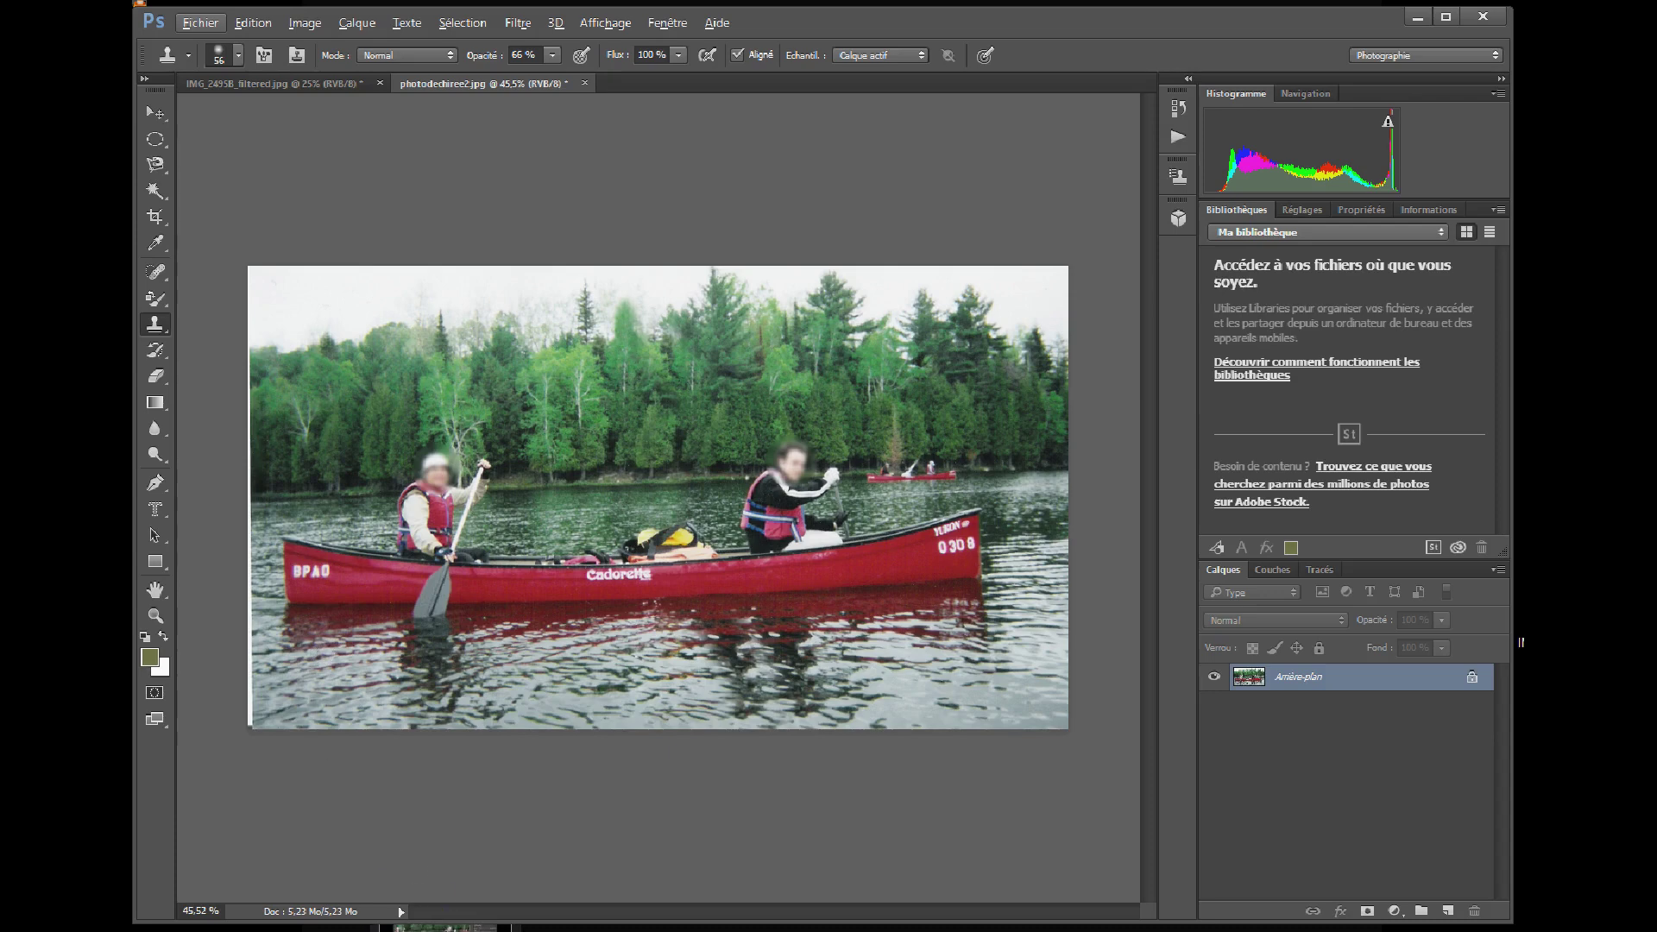
{"action": "left_click", "coordinate": [447, 928]}
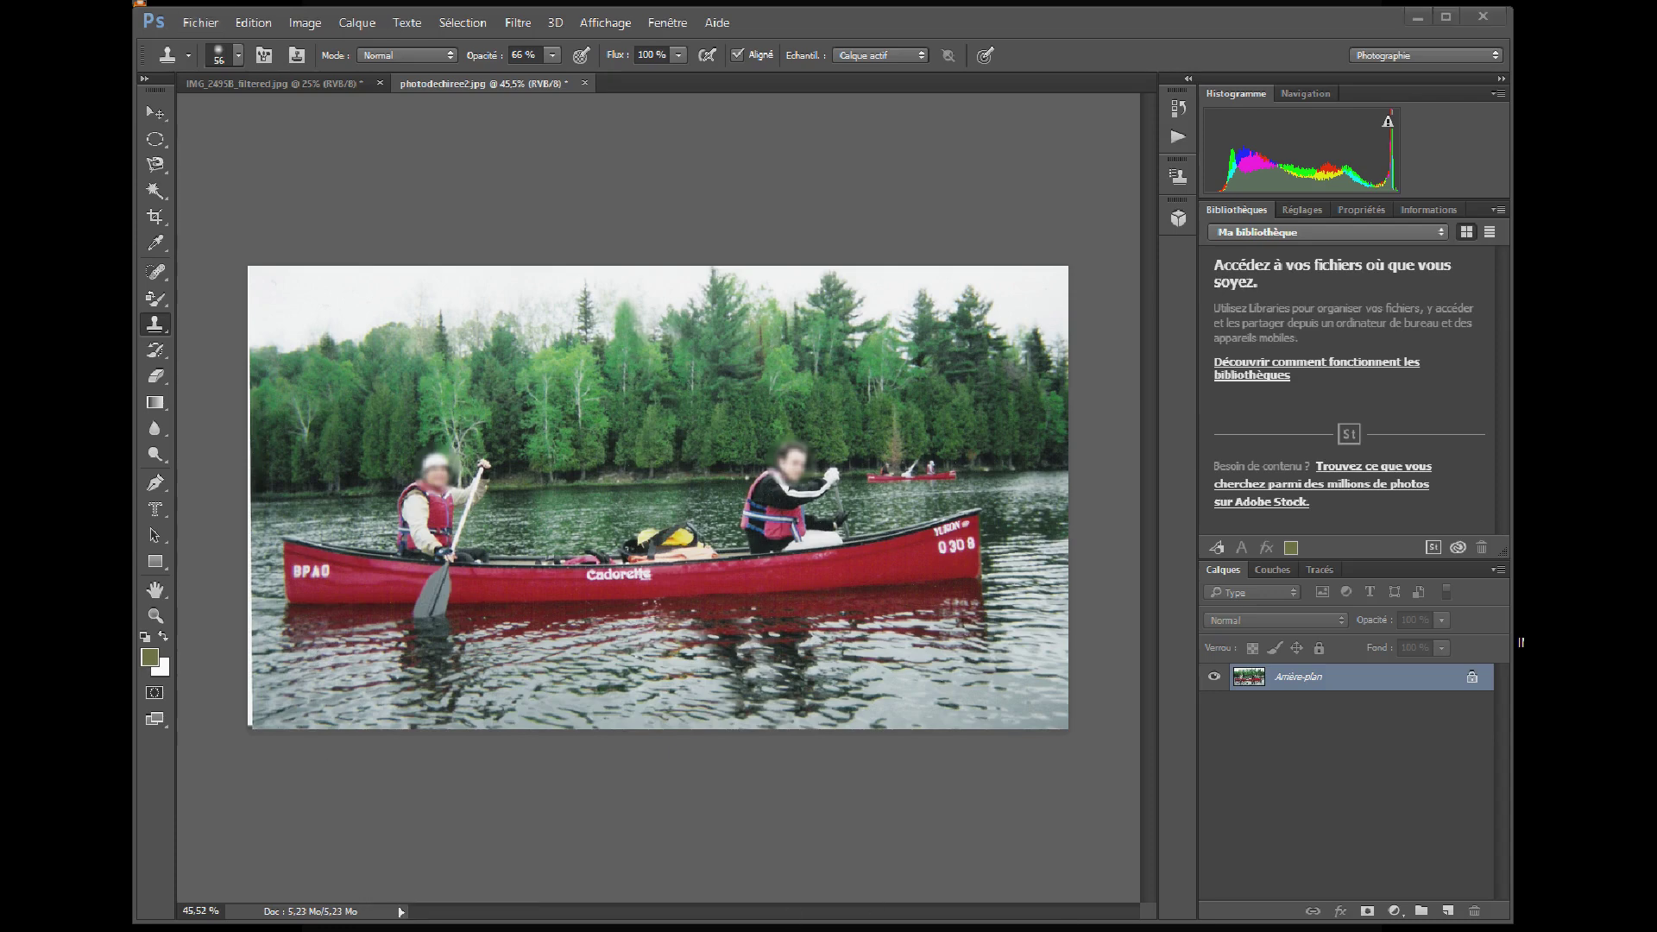